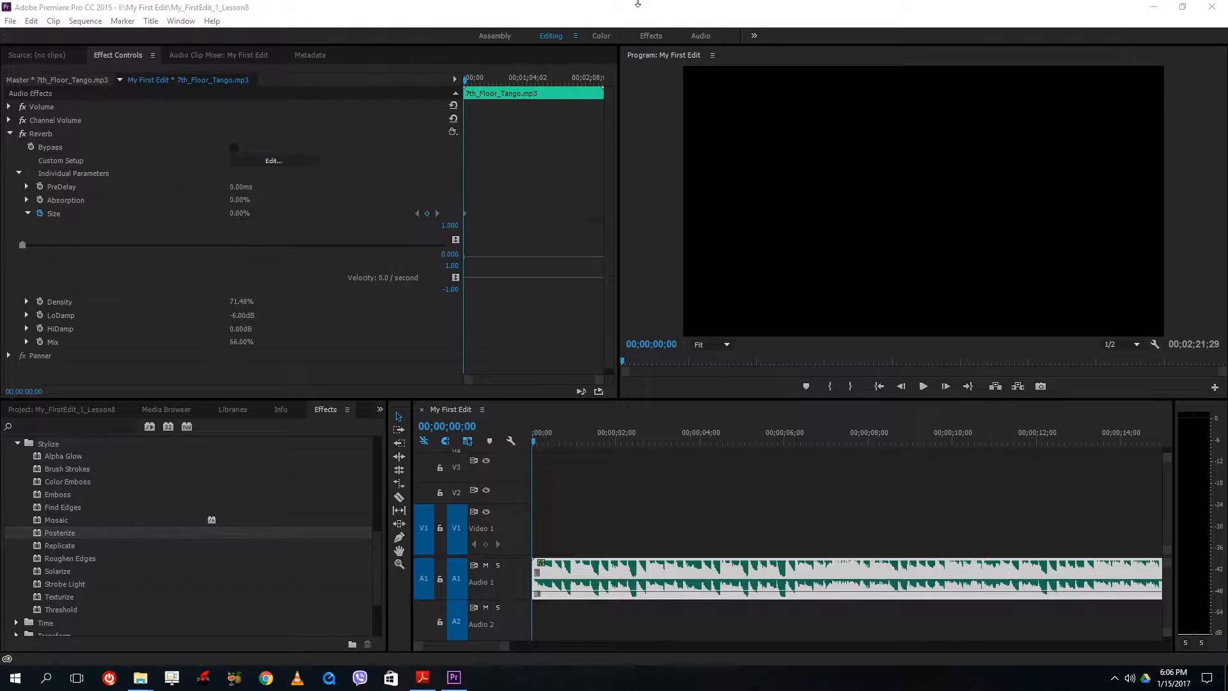
Step: Save a copy of the project under the name My_FirstEdit_1_Lesson9
click(535, 12)
click(11, 21)
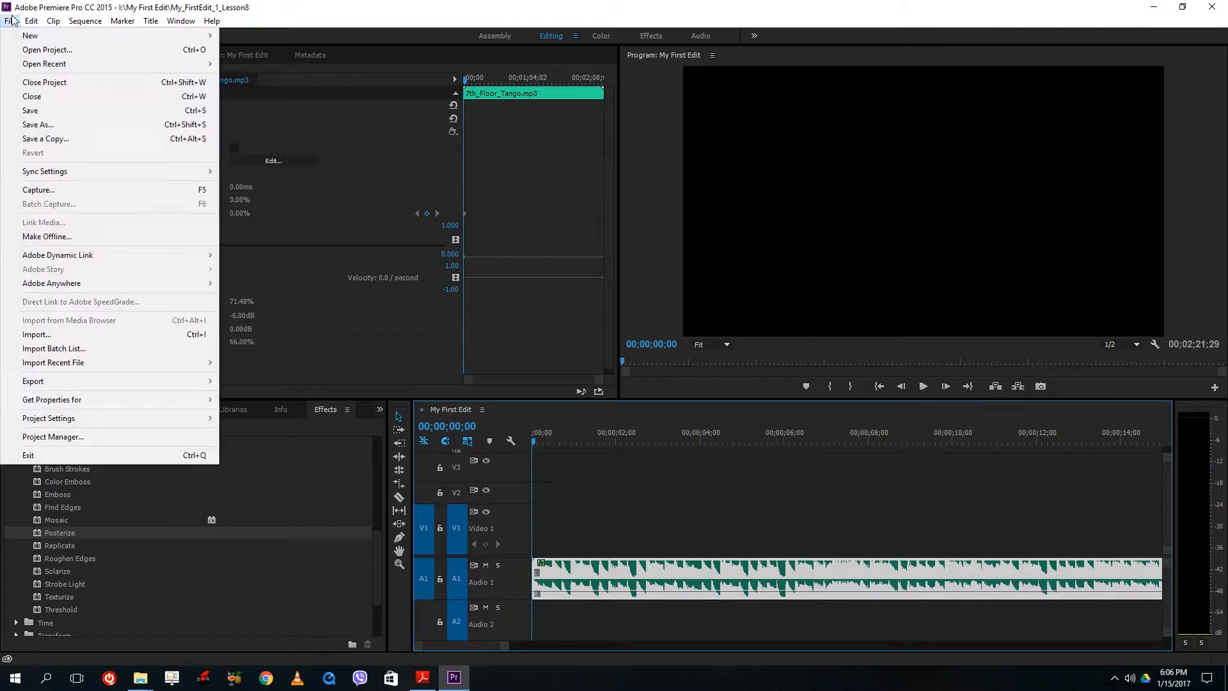
click(67, 125)
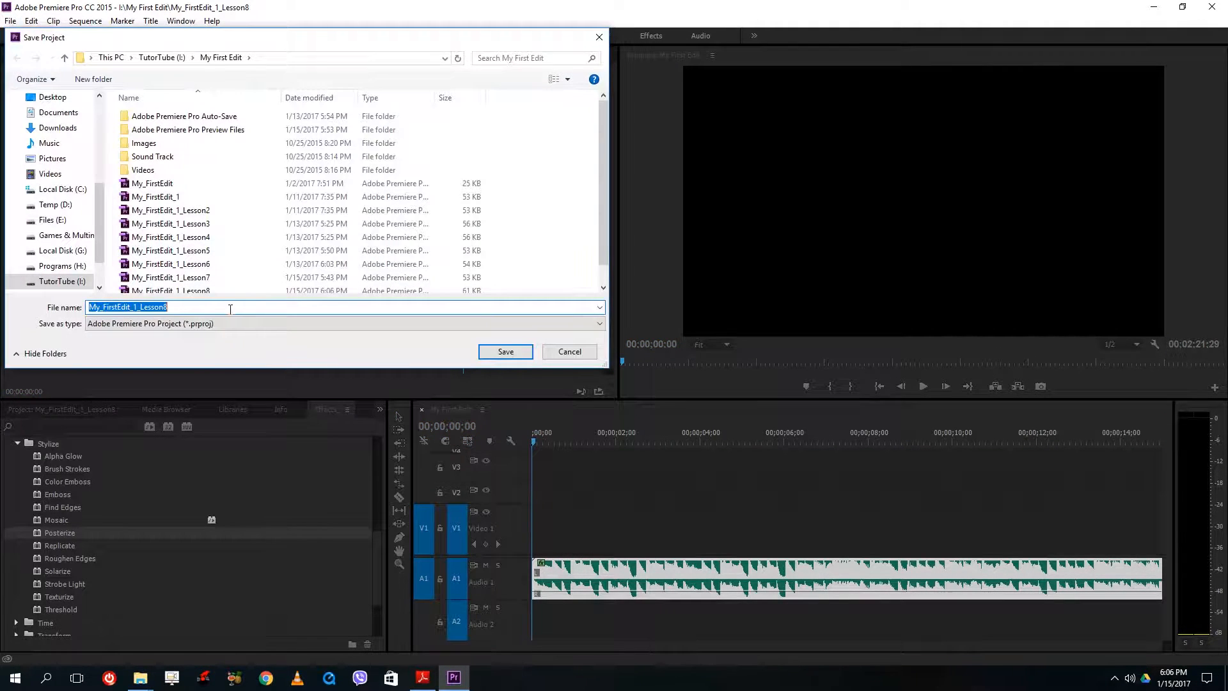
click(230, 308)
text(9)
key(Return)
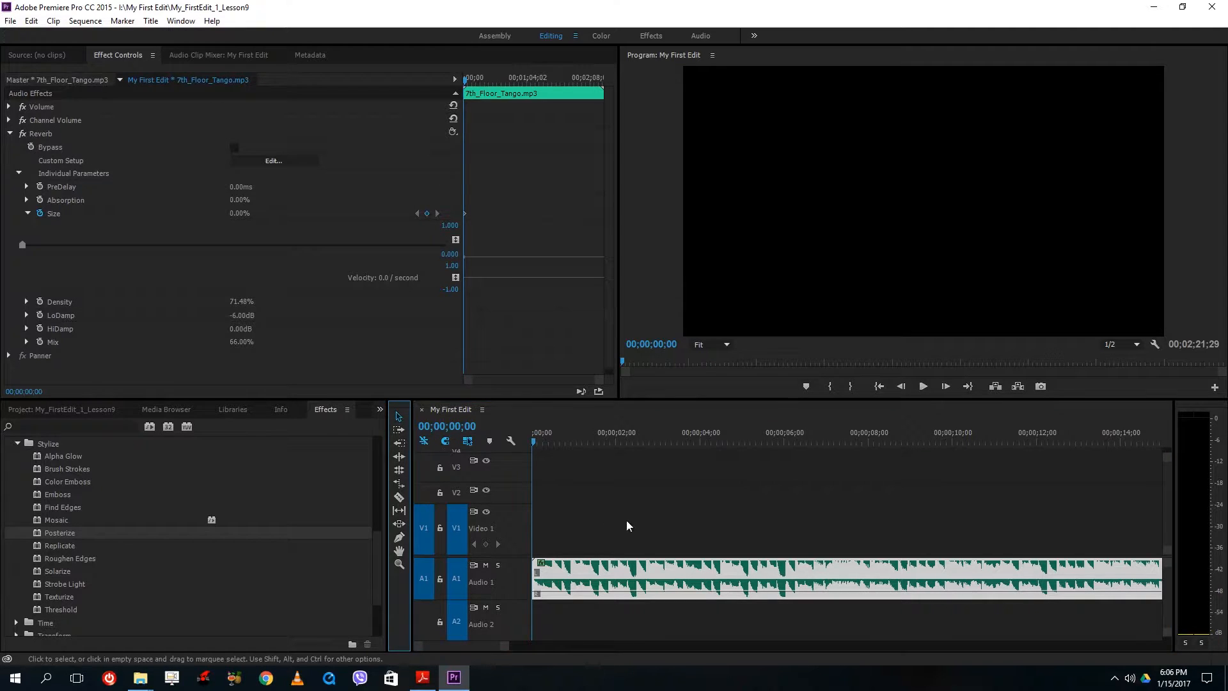
Step: Delete the music clip from the My First Edit sequence and list the project's Videos bin contents
drag(631, 448, 657, 654)
key(Delete)
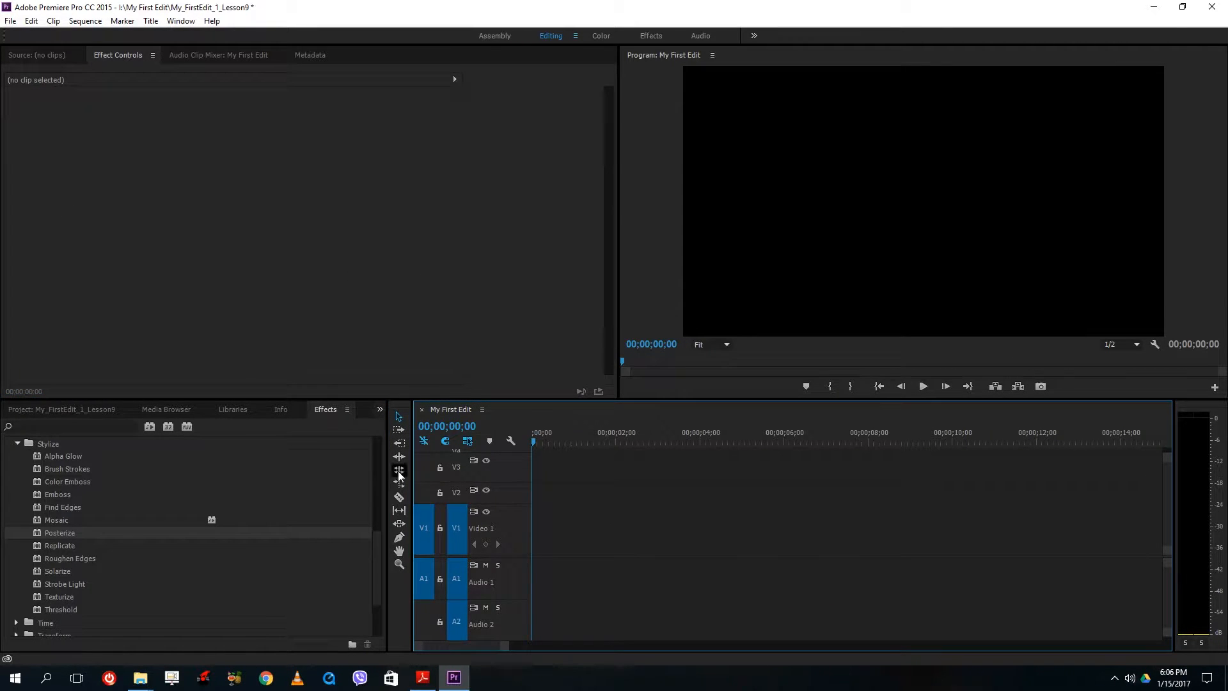
click(67, 410)
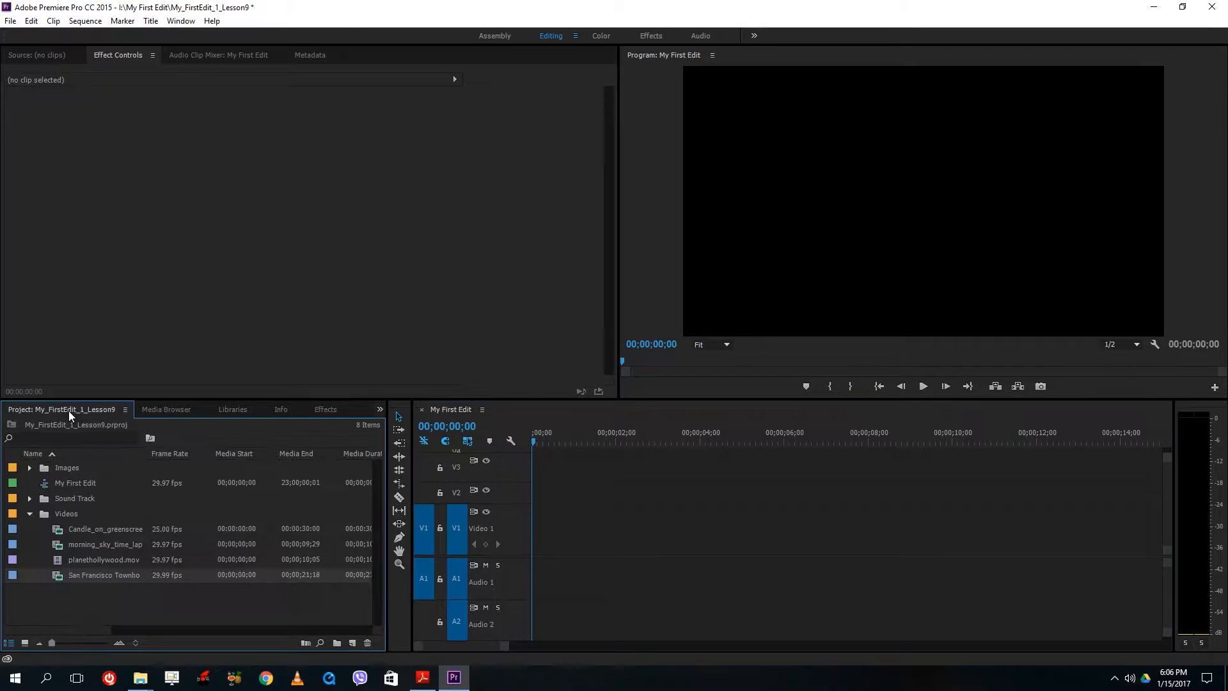
click(29, 514)
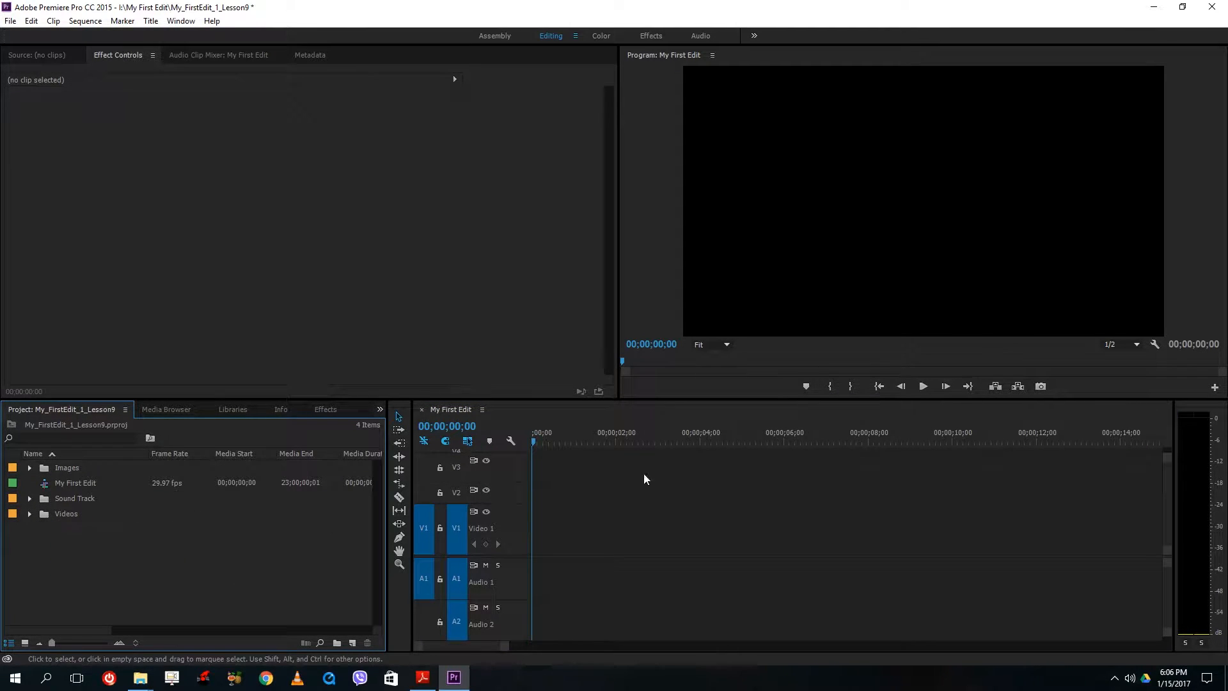
click(479, 460)
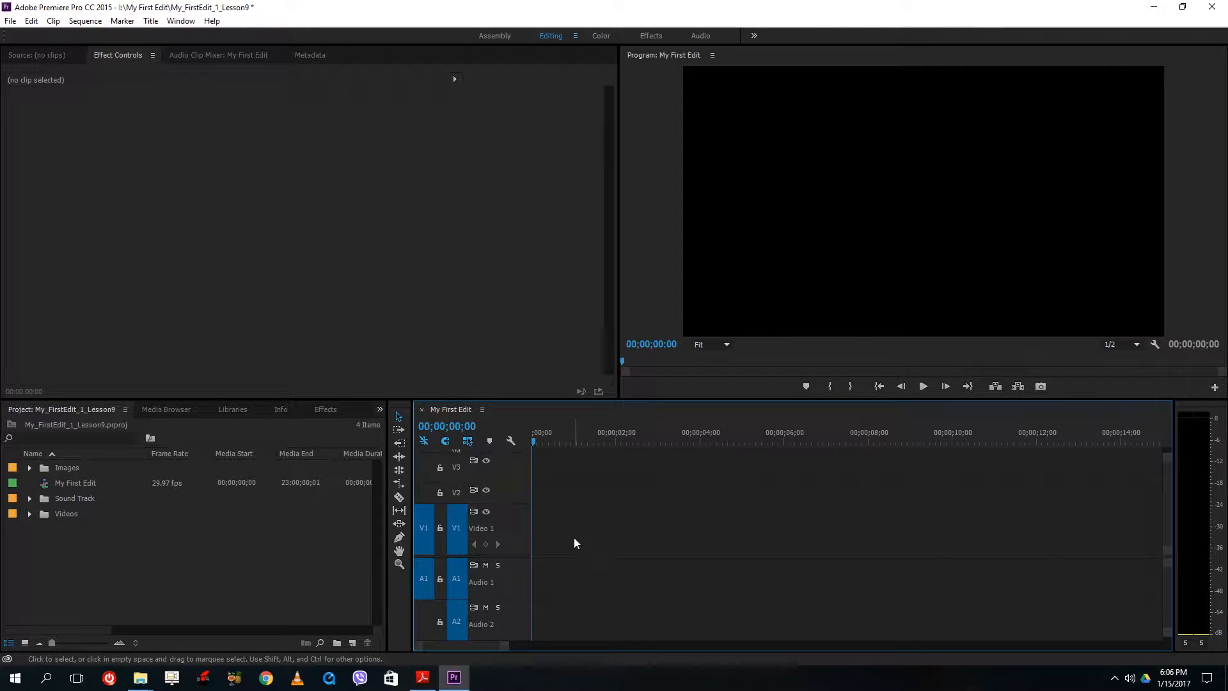
click(30, 515)
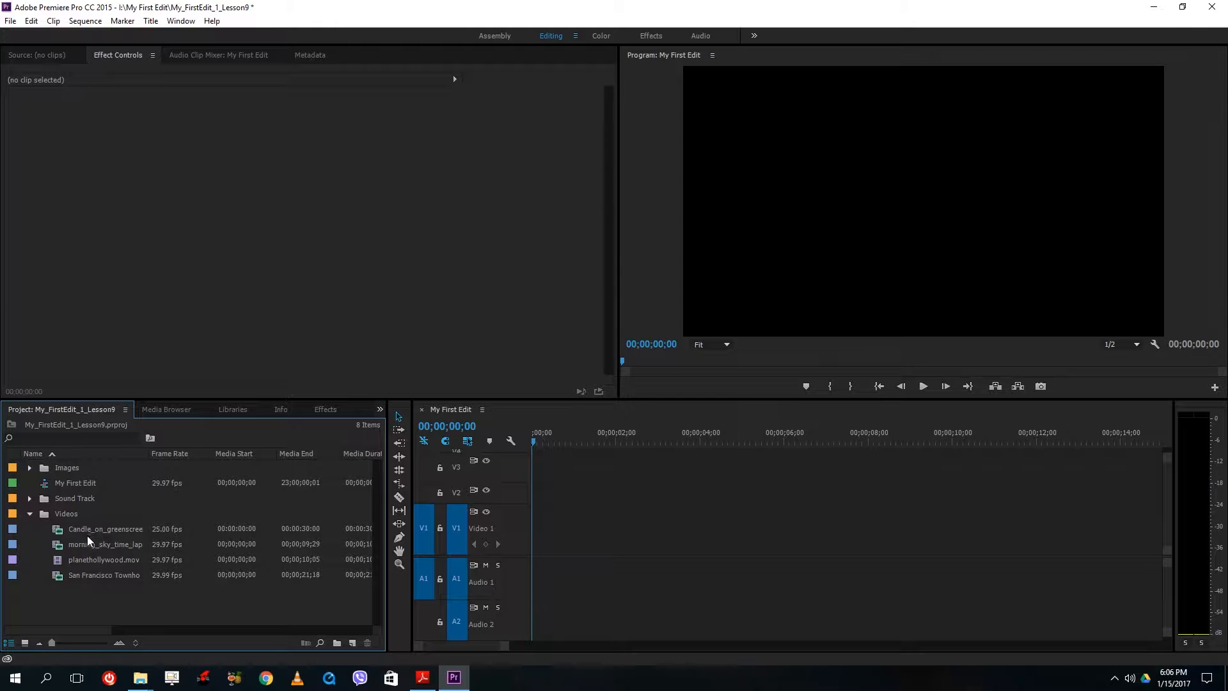
drag(74, 528, 510, 544)
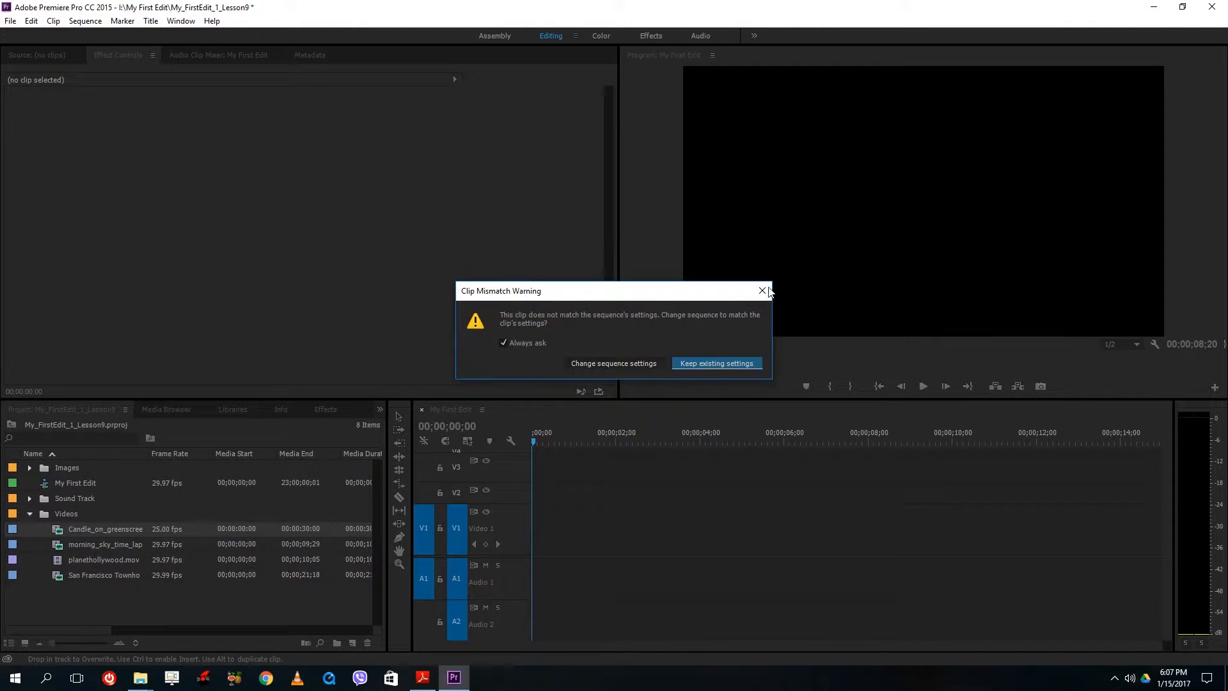
click(764, 289)
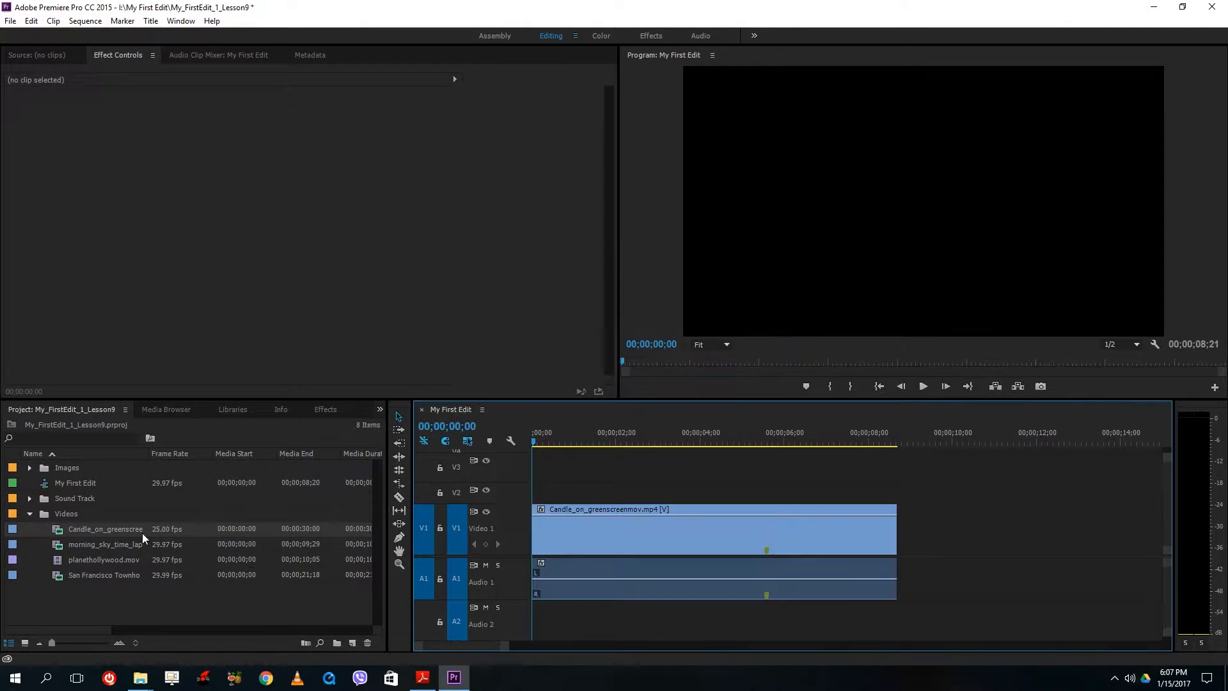
click(877, 512)
key(Delete)
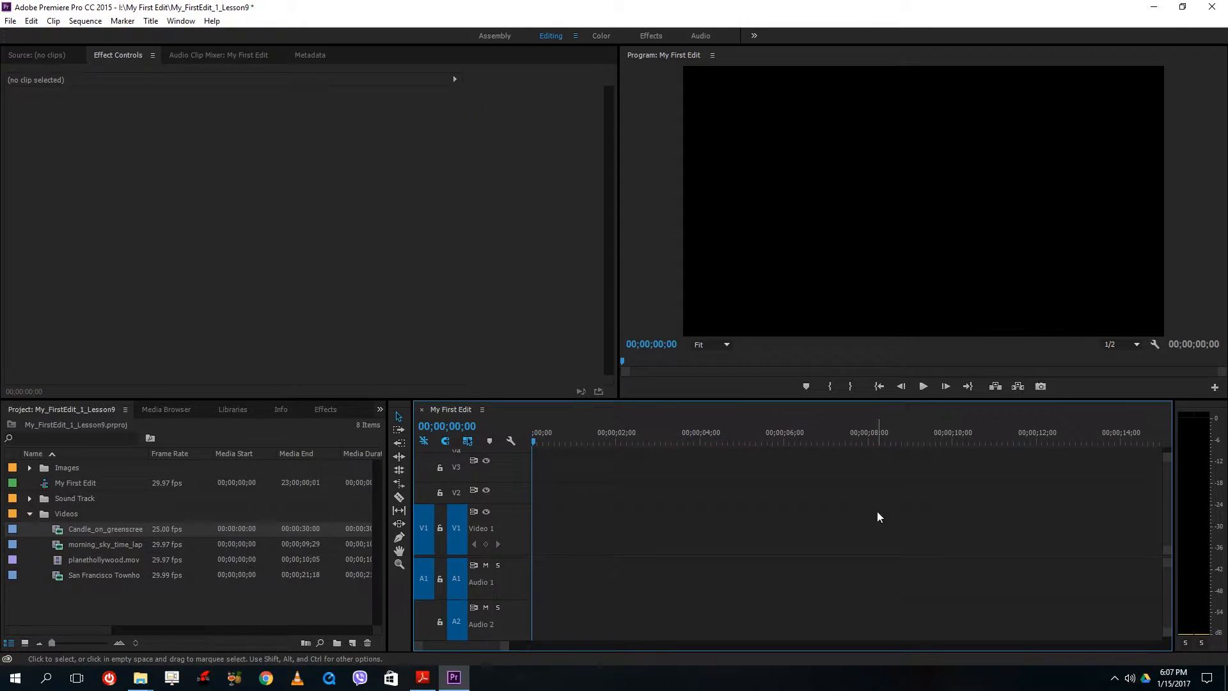
Step: Load the Candle_on_greenscreen clip as the source and mark its In point at the start and Out point at the end
click(109, 528)
double_click(57, 532)
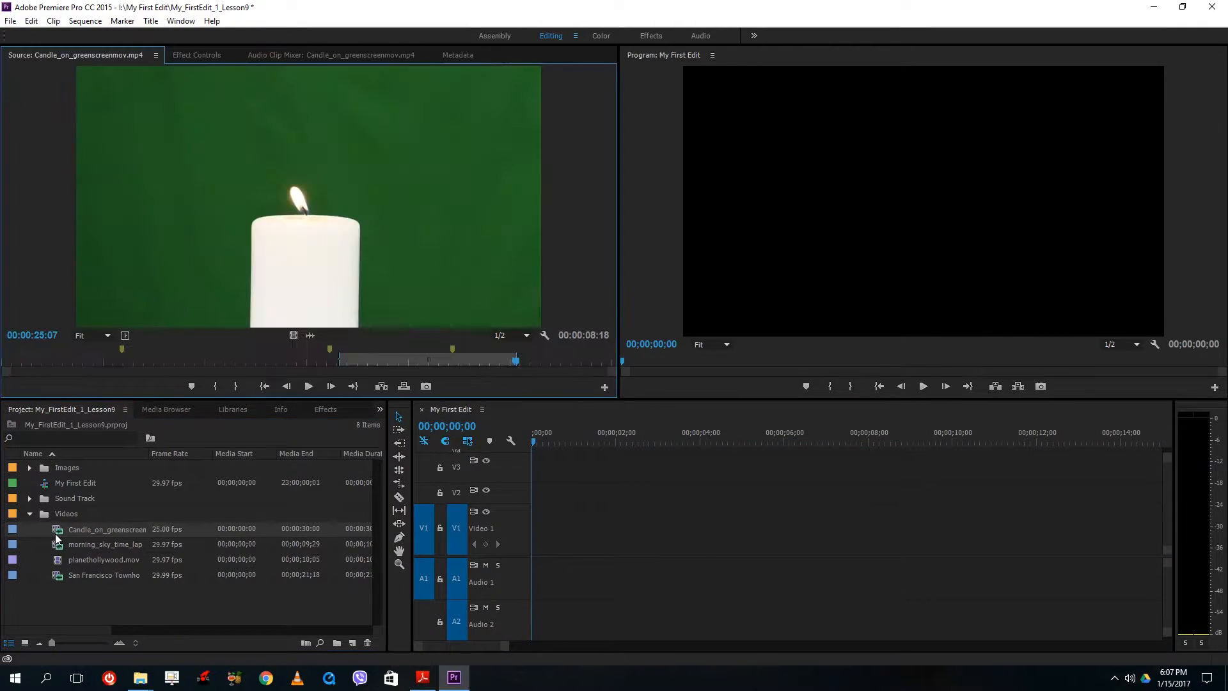
drag(309, 362, 1, 340)
key(i)
drag(590, 360, 736, 363)
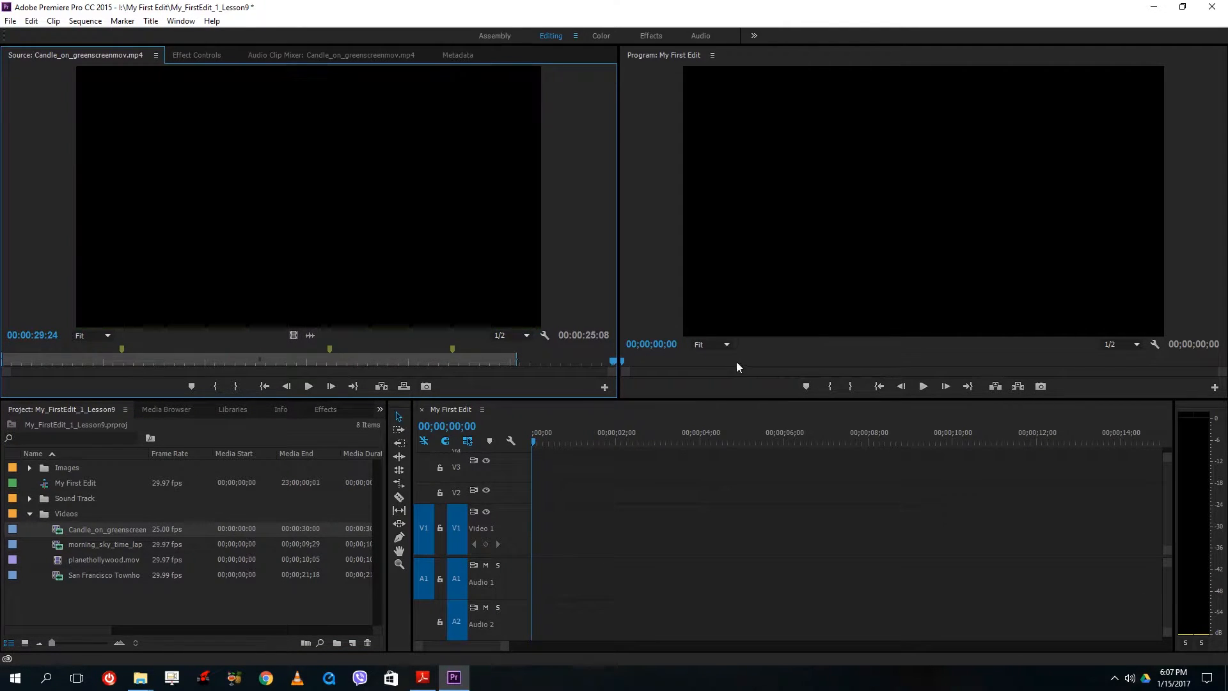
key(o)
Step: Place the full candle clip at the start of track V1, keeping the existing sequence settings
click(193, 20)
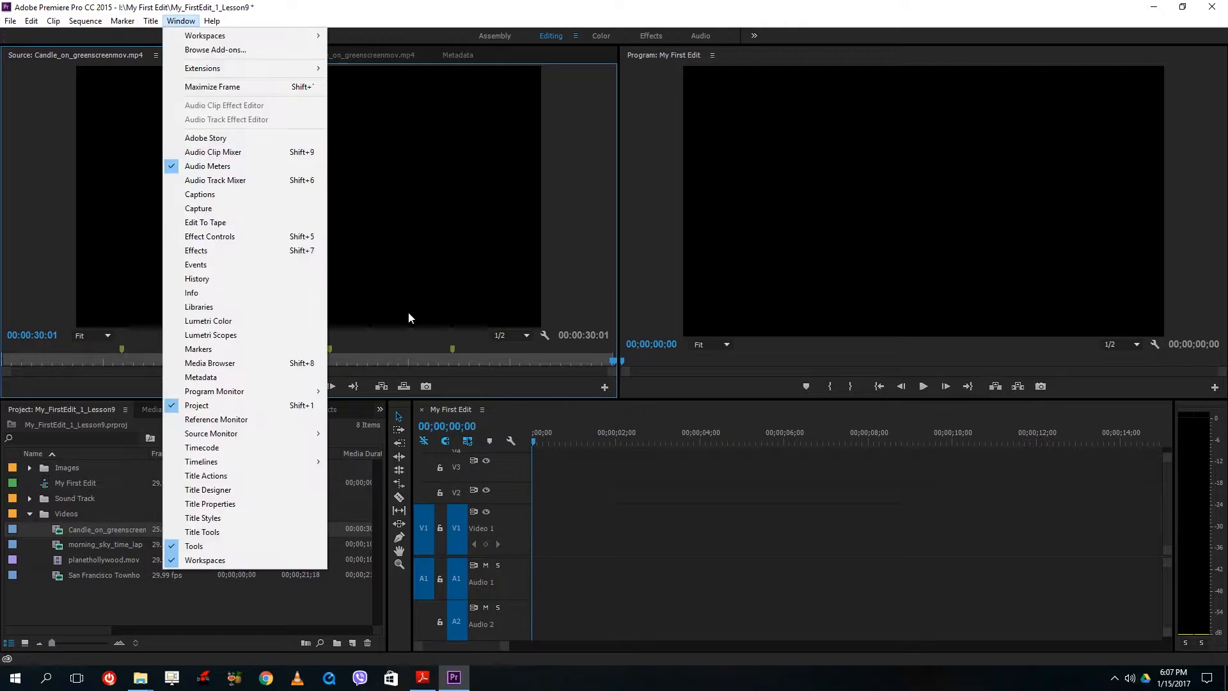
click(409, 313)
drag(290, 180, 530, 566)
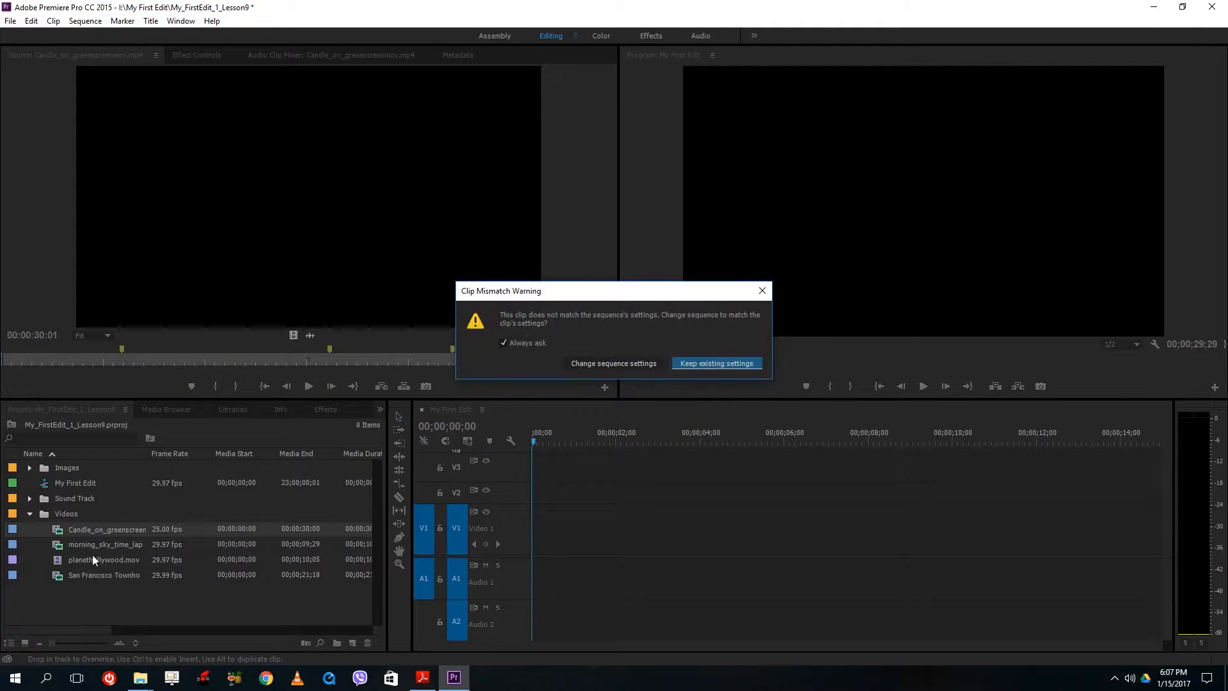
click(690, 364)
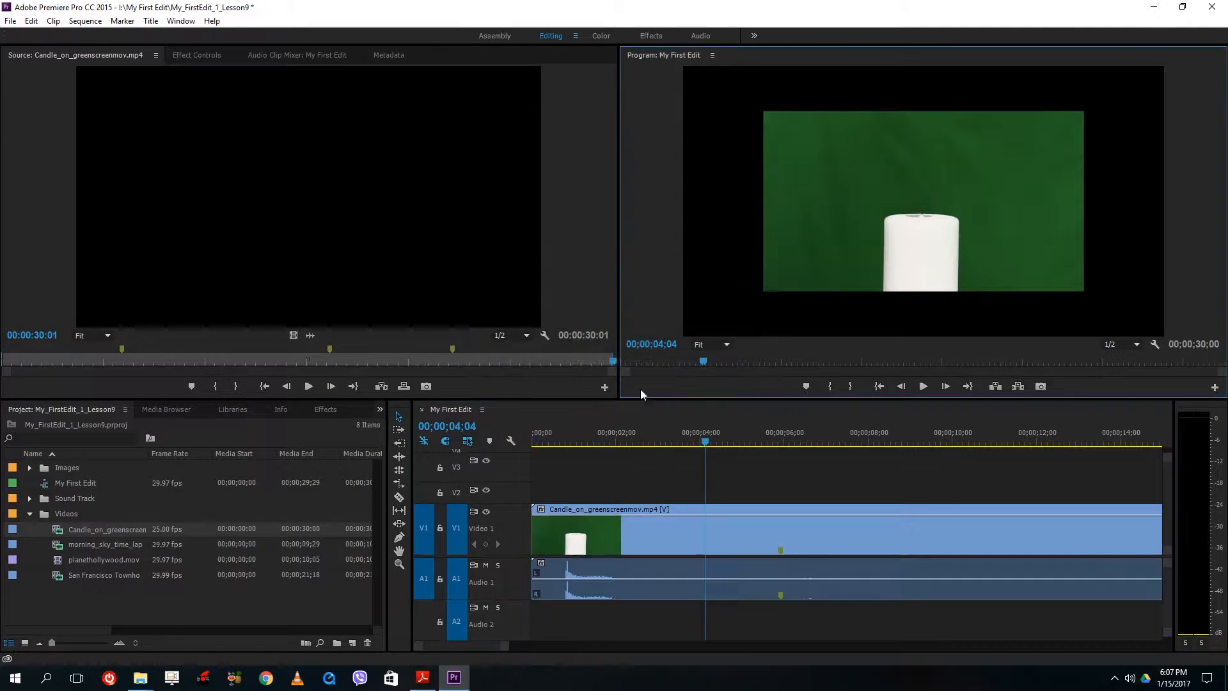
Step: Mark the full length of morning_sky_time_lapse.mov and place it at the start of track V2
double_click(105, 544)
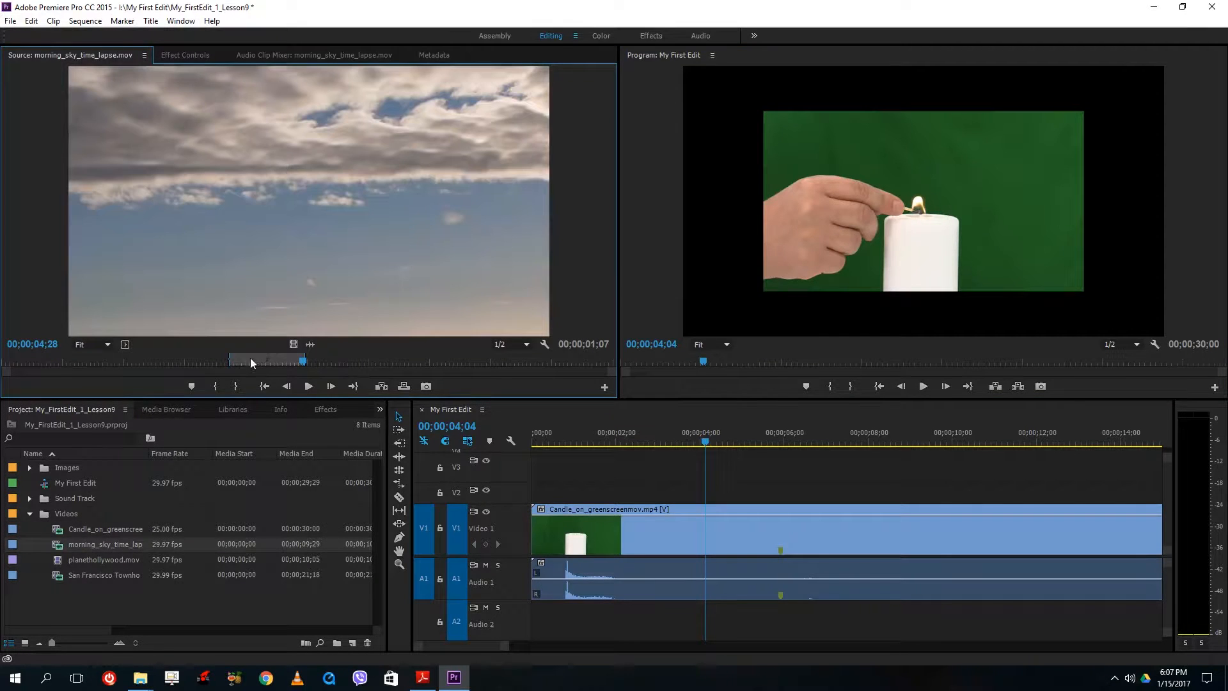
drag(180, 358, 3, 332)
key(i)
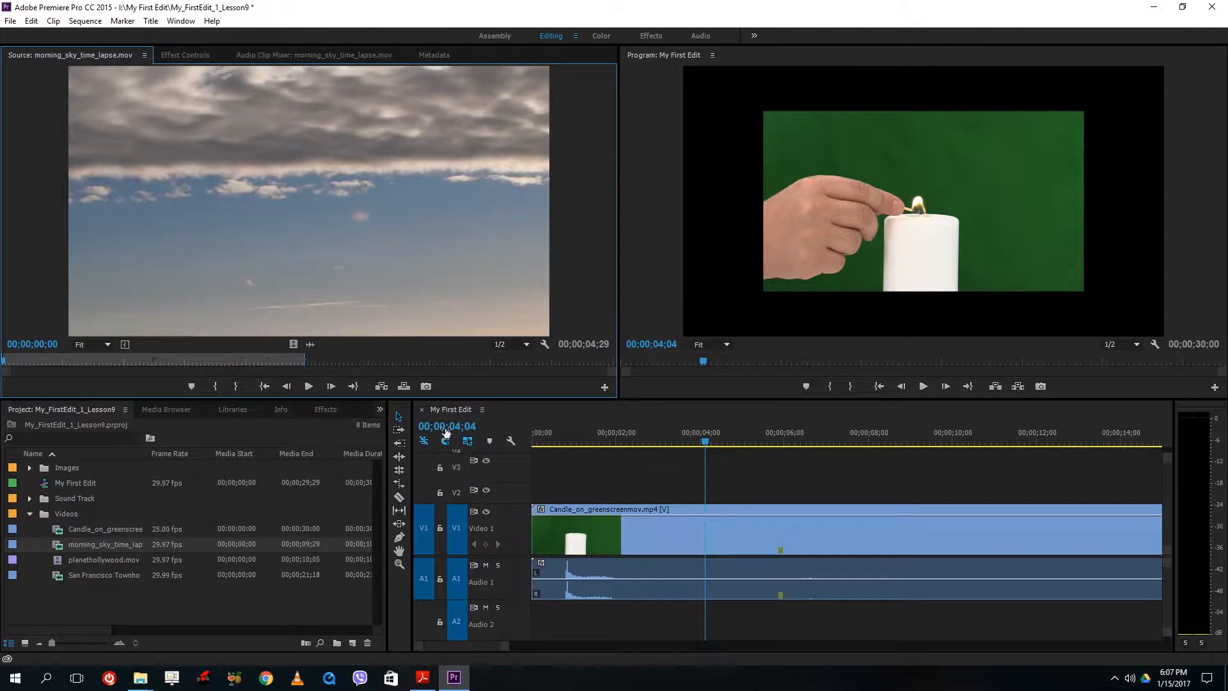
drag(571, 362, 674, 367)
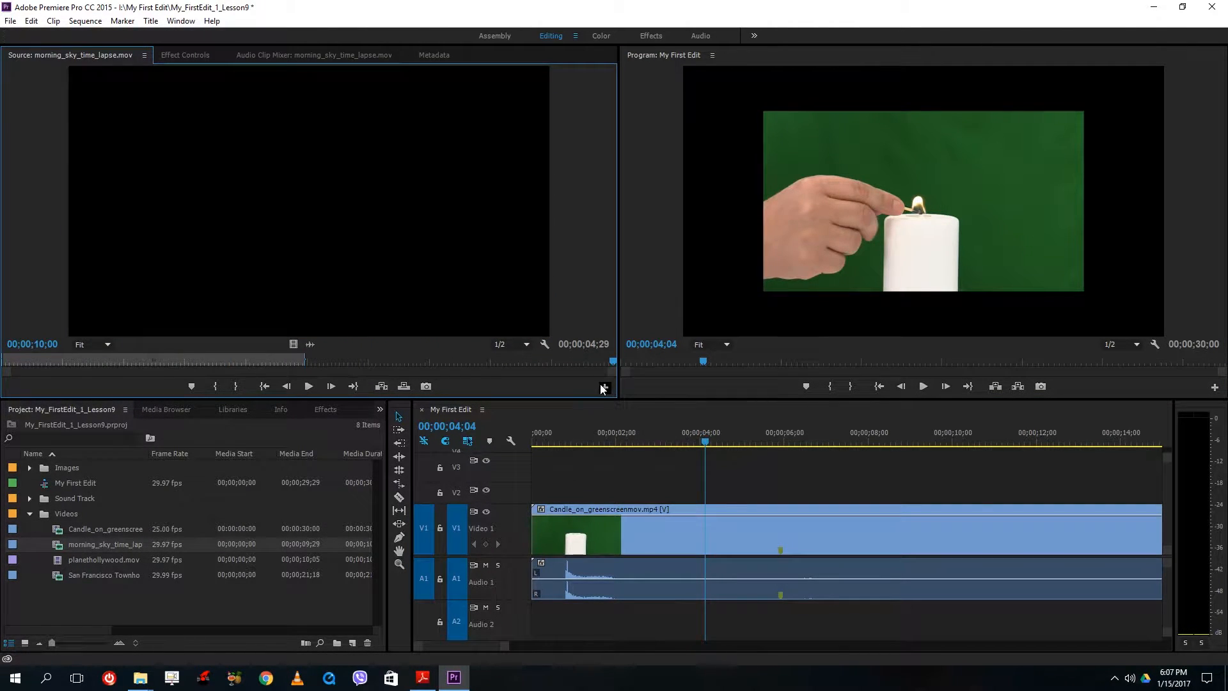
key(o)
drag(348, 195, 534, 550)
Step: Load planethollywood.mov as the source, mark its full length and place it at the start of track V3
click(59, 562)
double_click(59, 562)
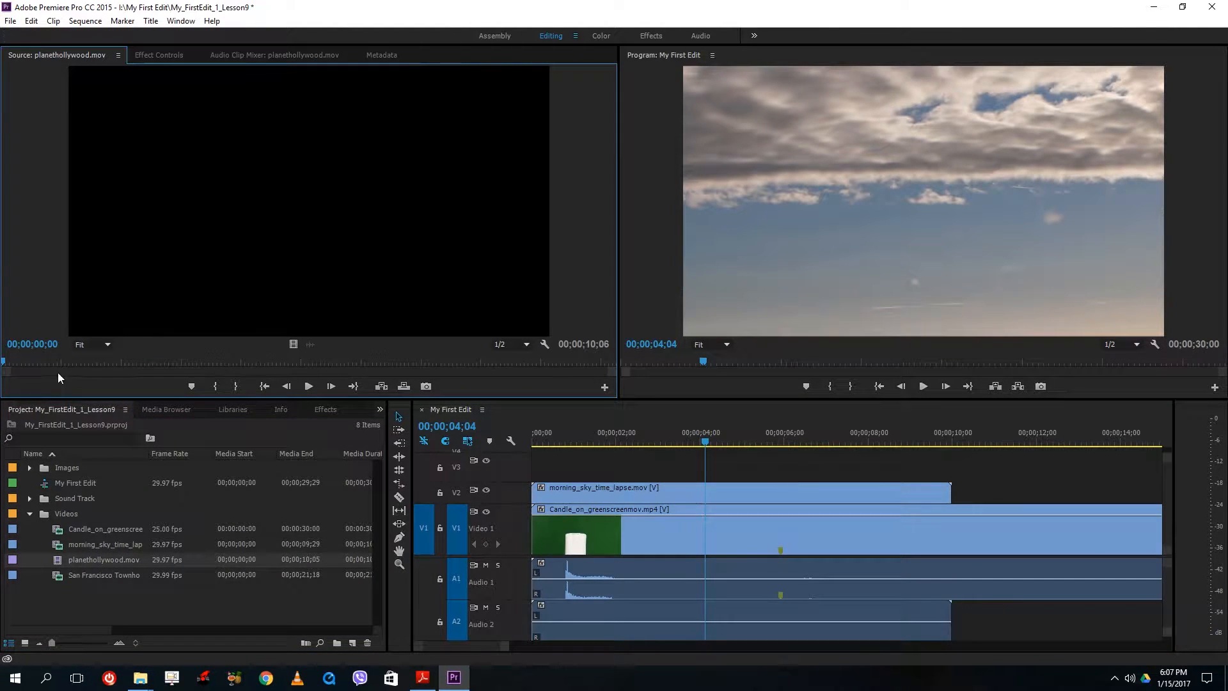
drag(36, 363, 628, 375)
key(i)
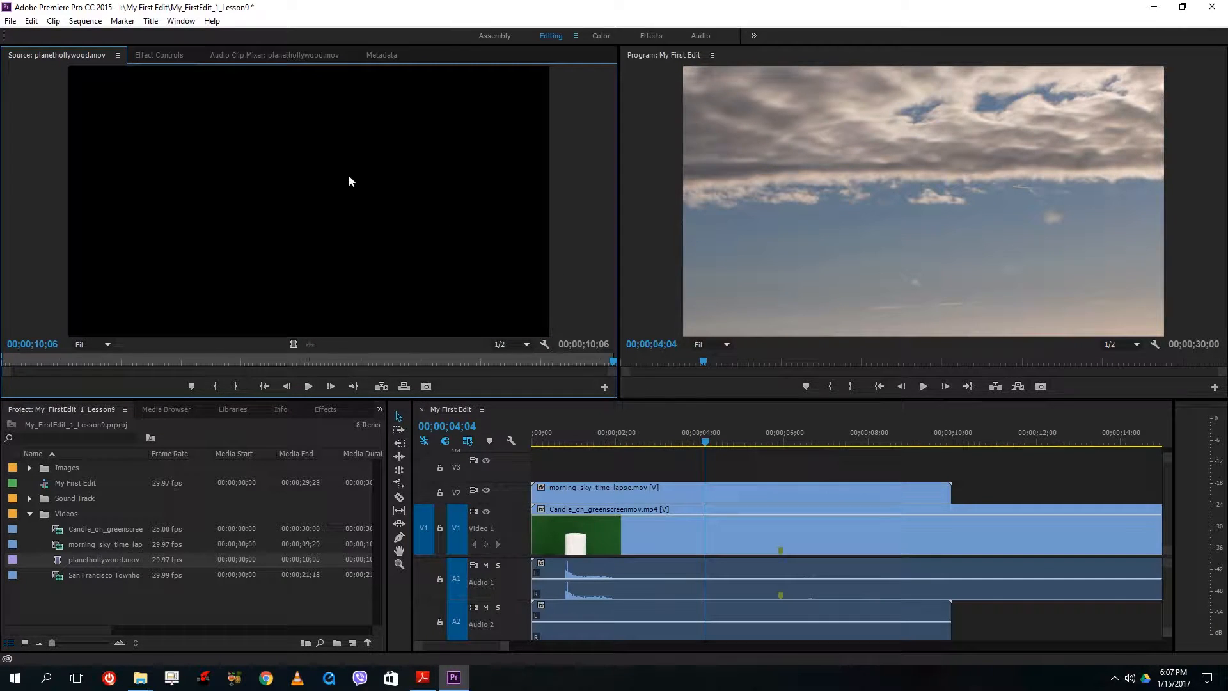
drag(349, 182, 535, 475)
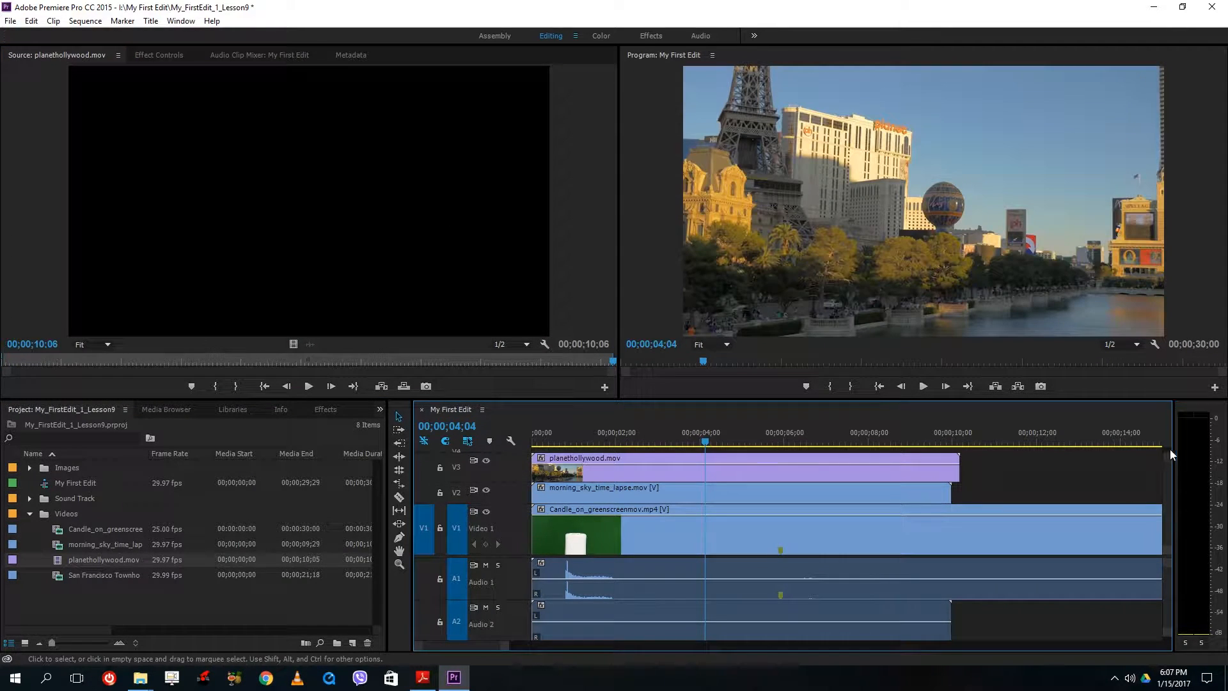
Step: Make room for track V4, mark the full length of San Francisco Townhouses.mp4 and place it at the start of V4
drag(1168, 452, 1167, 441)
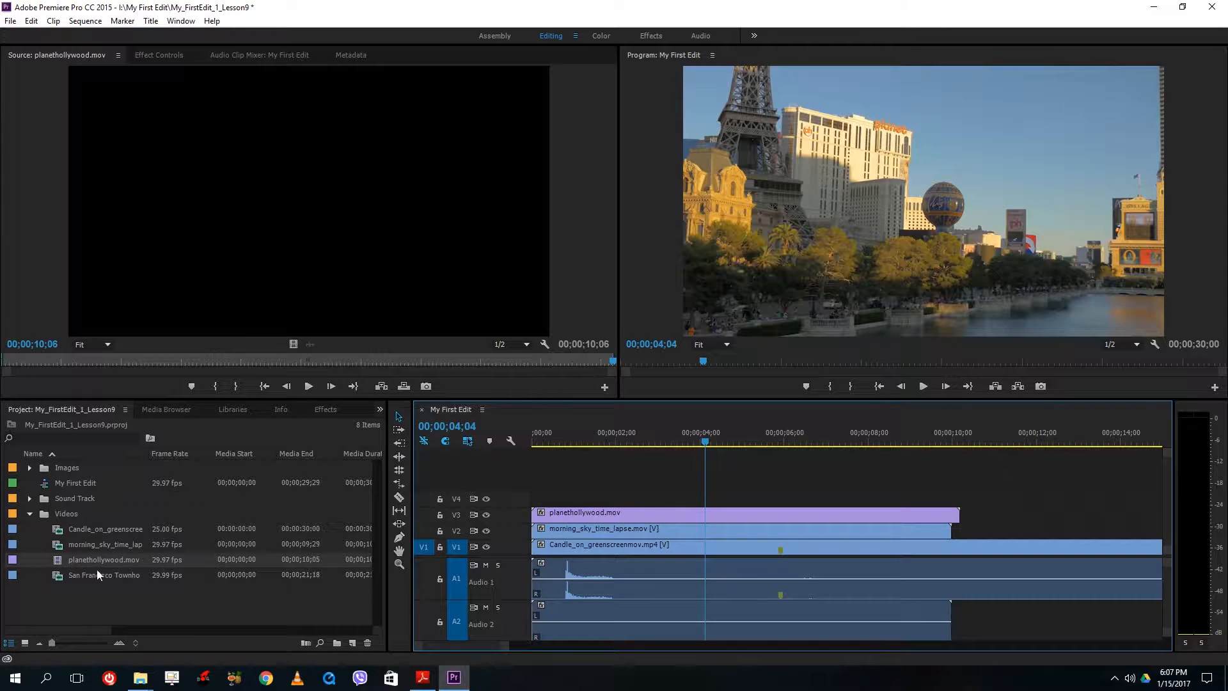
double_click(52, 579)
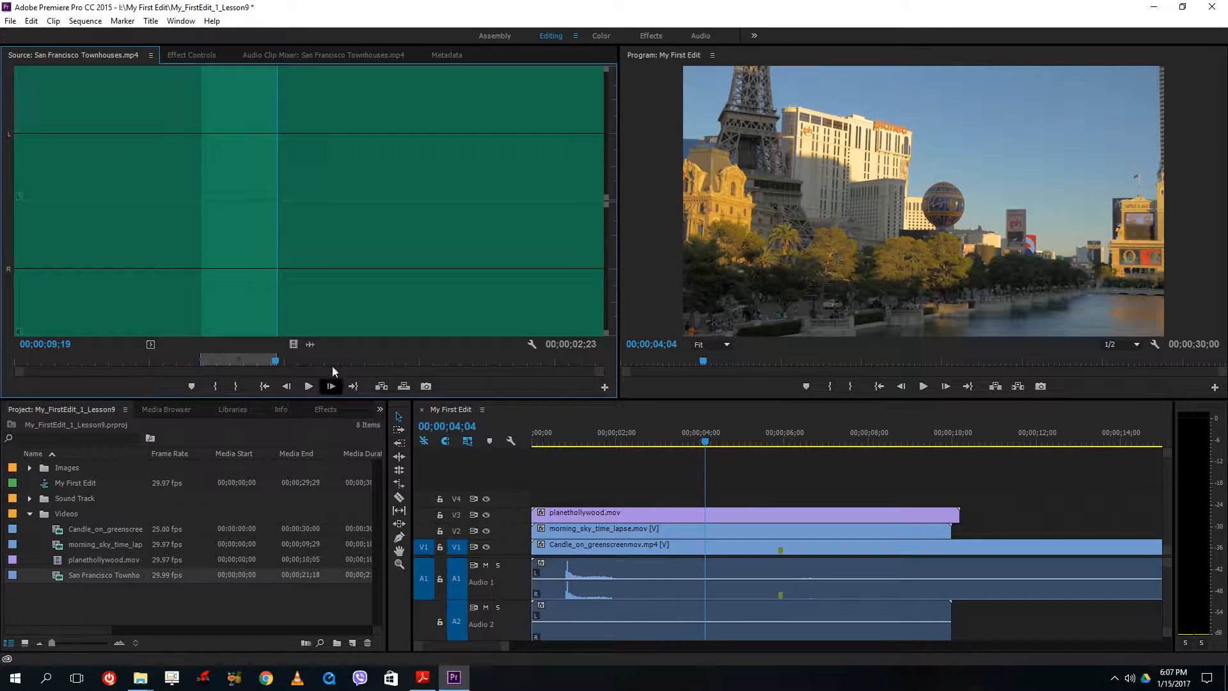
key(Home)
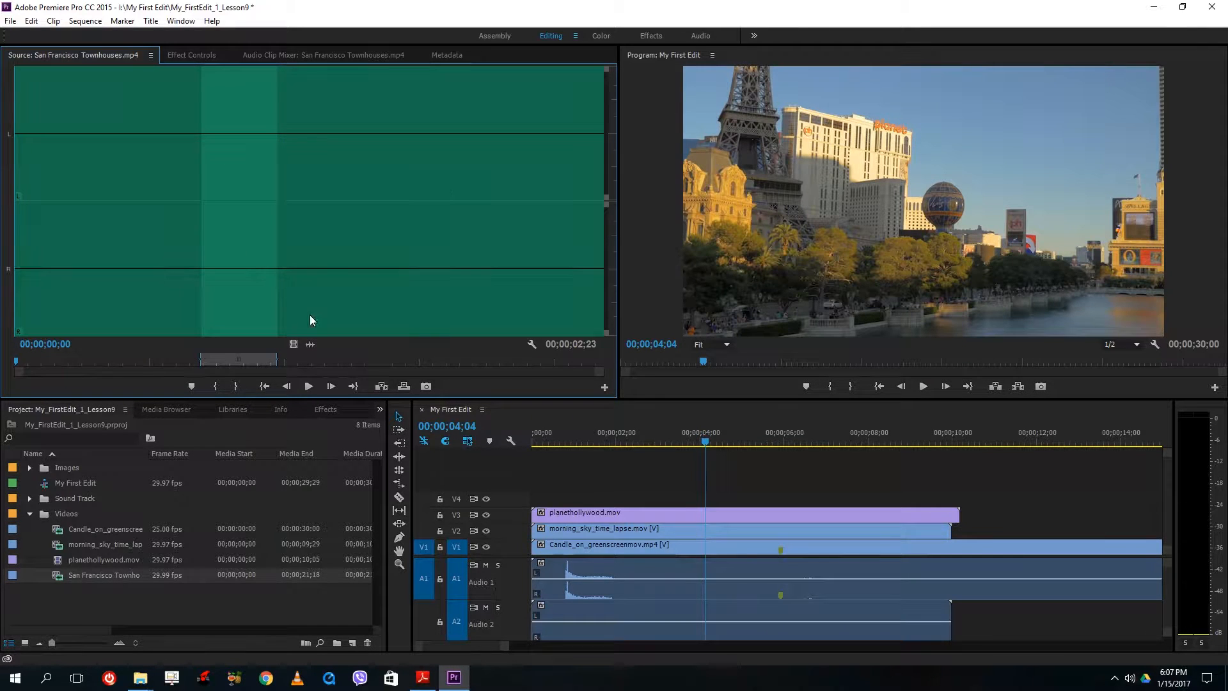
click(291, 344)
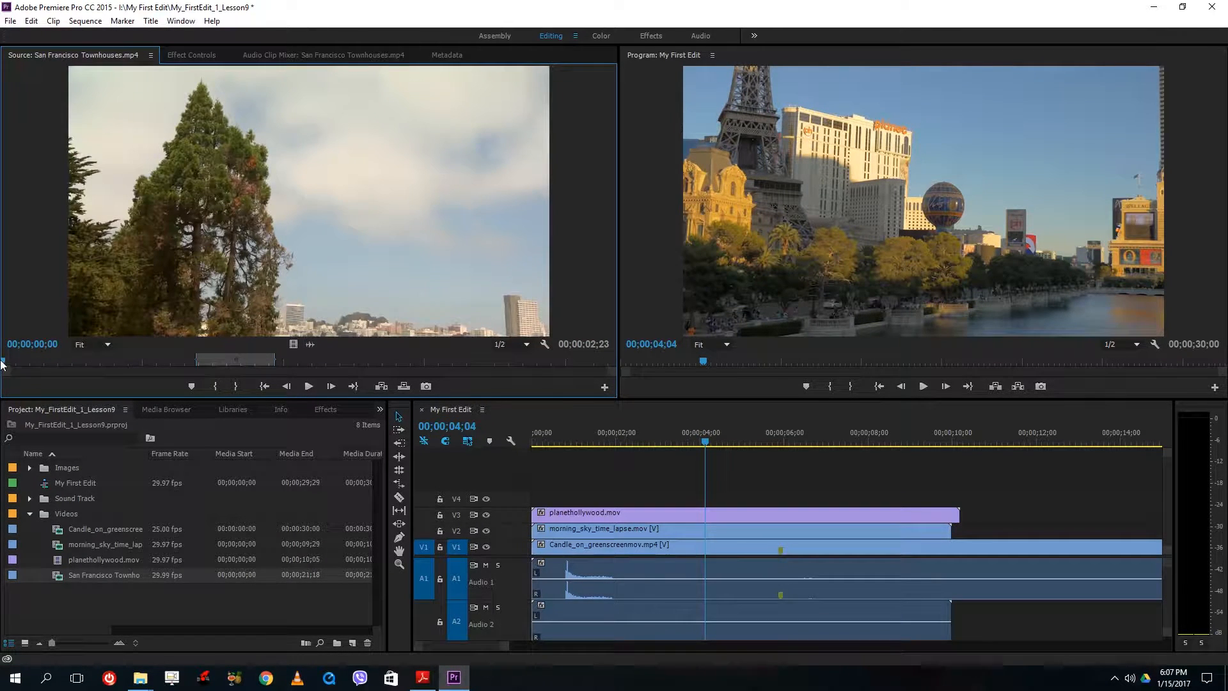
key(i)
key(End)
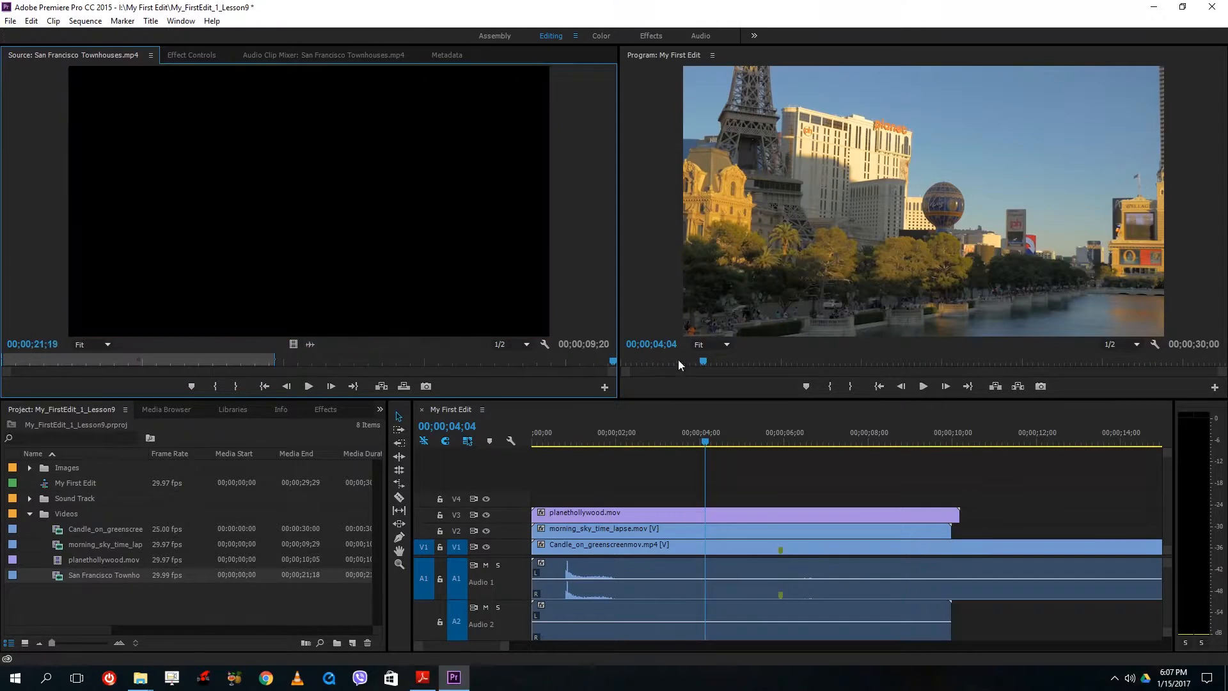
key(o)
drag(529, 264, 516, 500)
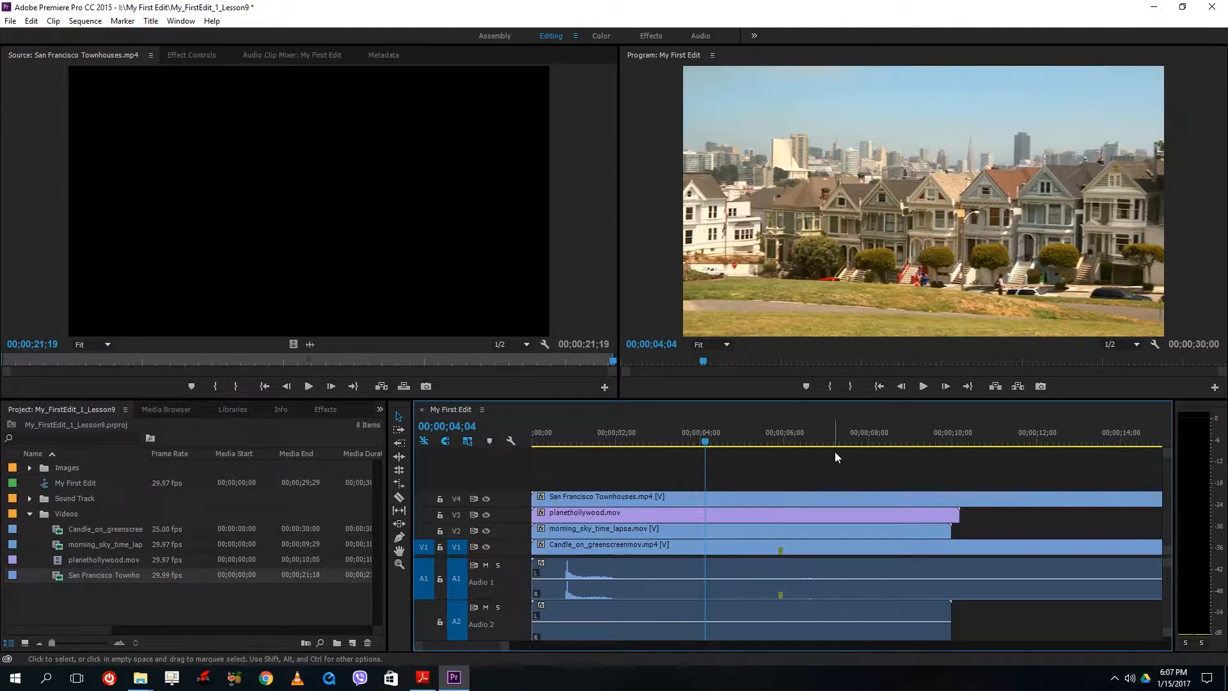
Step: Return the playhead to the sequence start and show the effect controls of the candle clip on V1
key(Home)
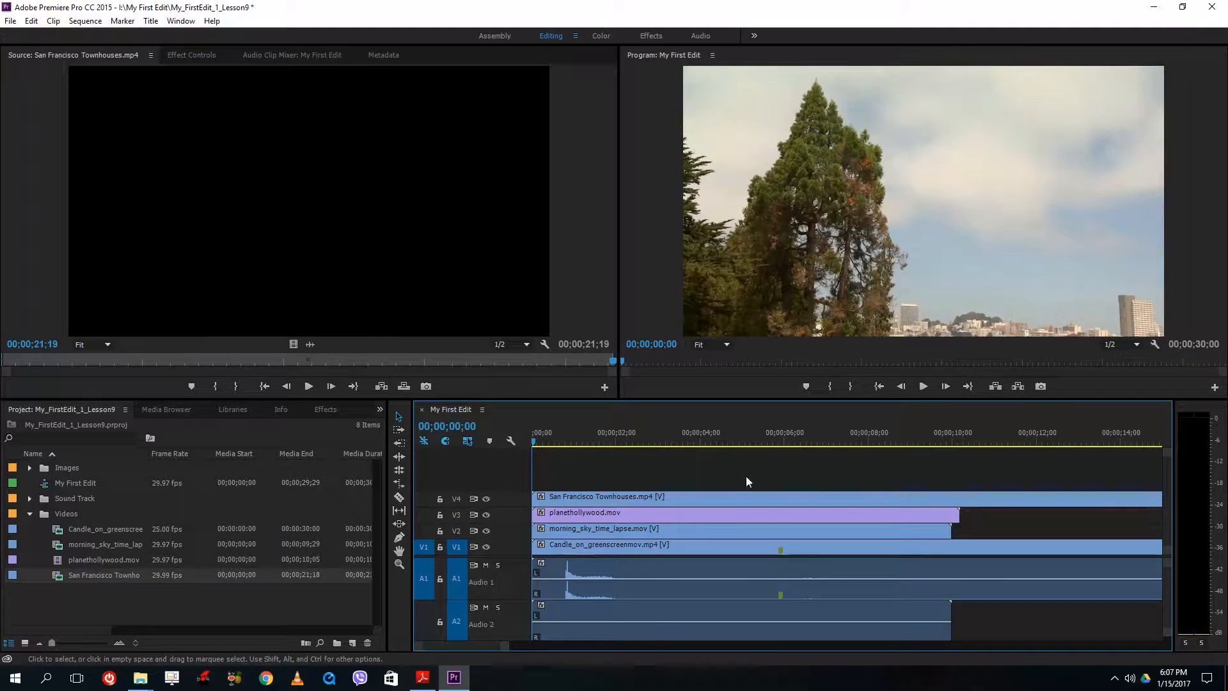
click(657, 546)
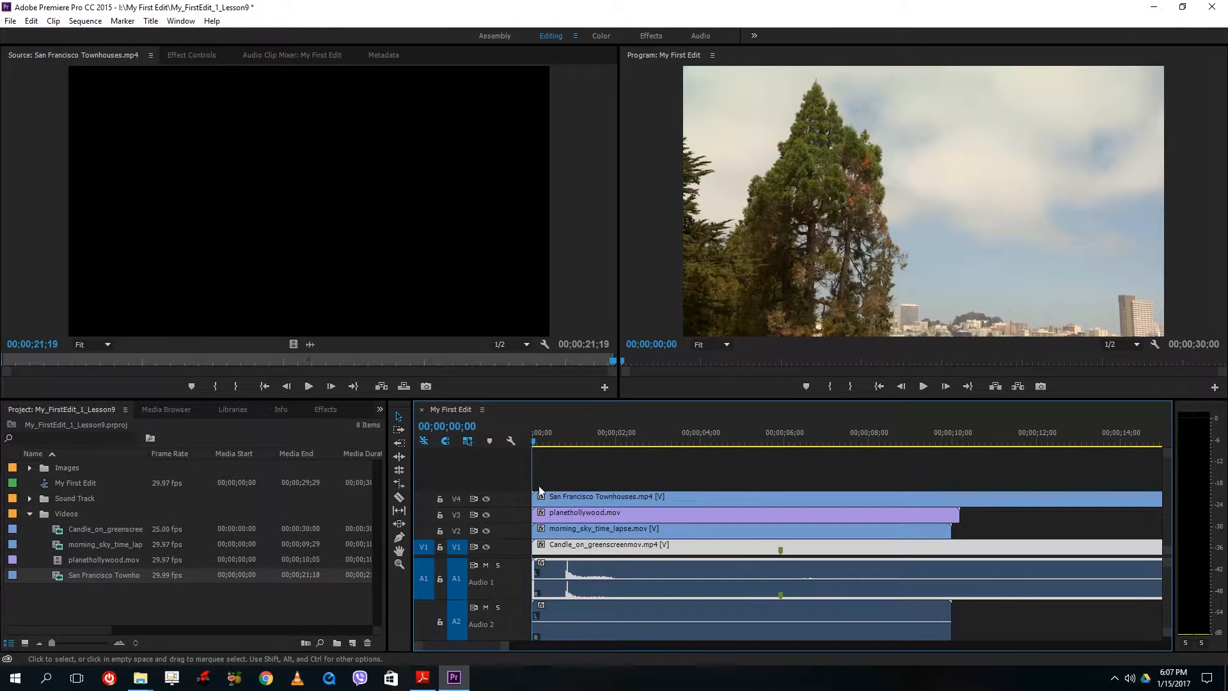
drag(594, 435, 343, 445)
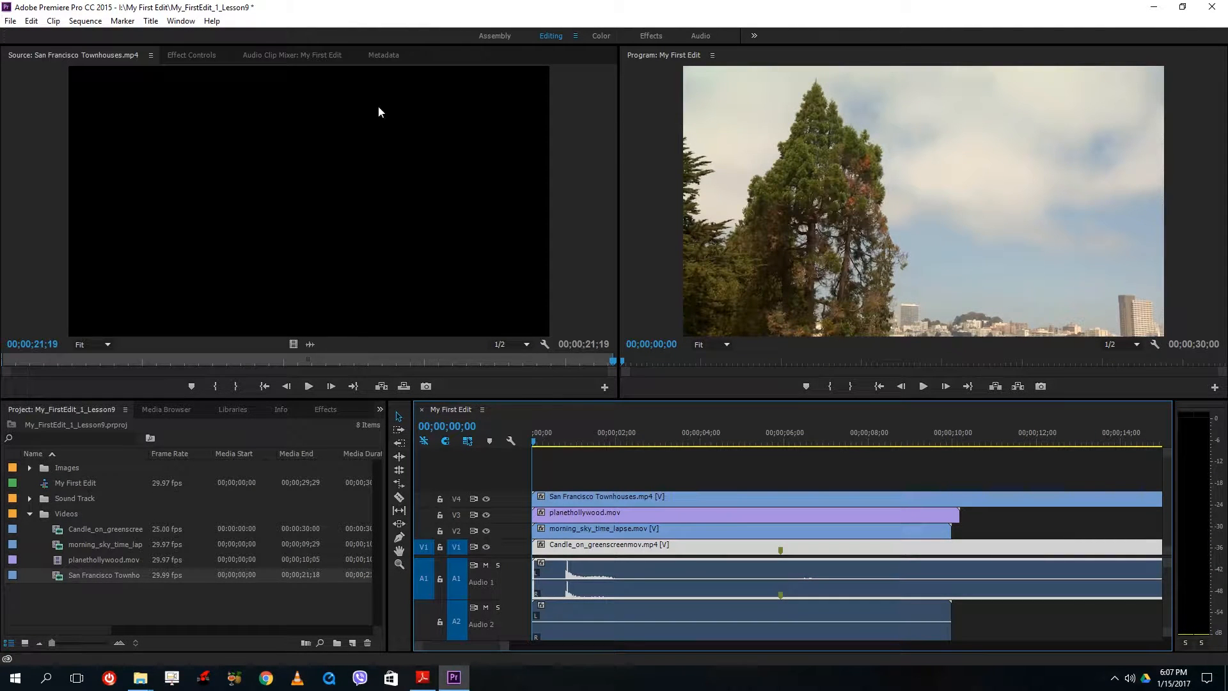
click(187, 54)
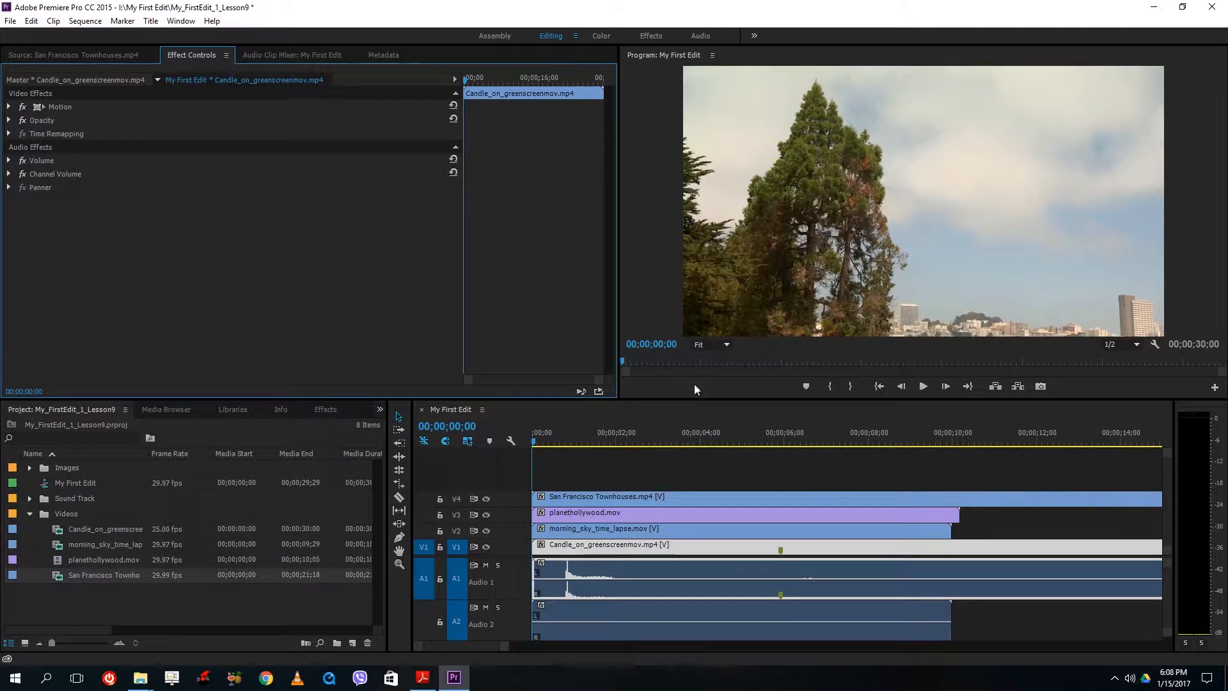
Step: Scale the San Francisco Townhouses clip on V4 down to about half size directly in the Program Monitor
click(696, 462)
click(683, 496)
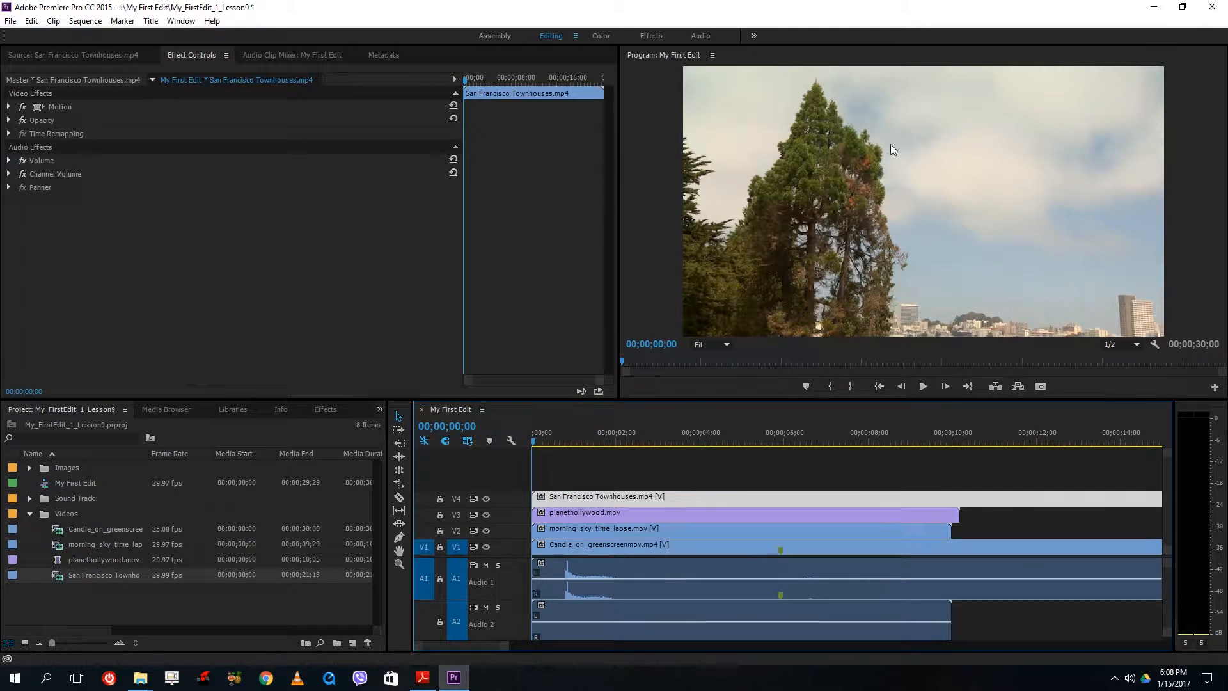
click(866, 140)
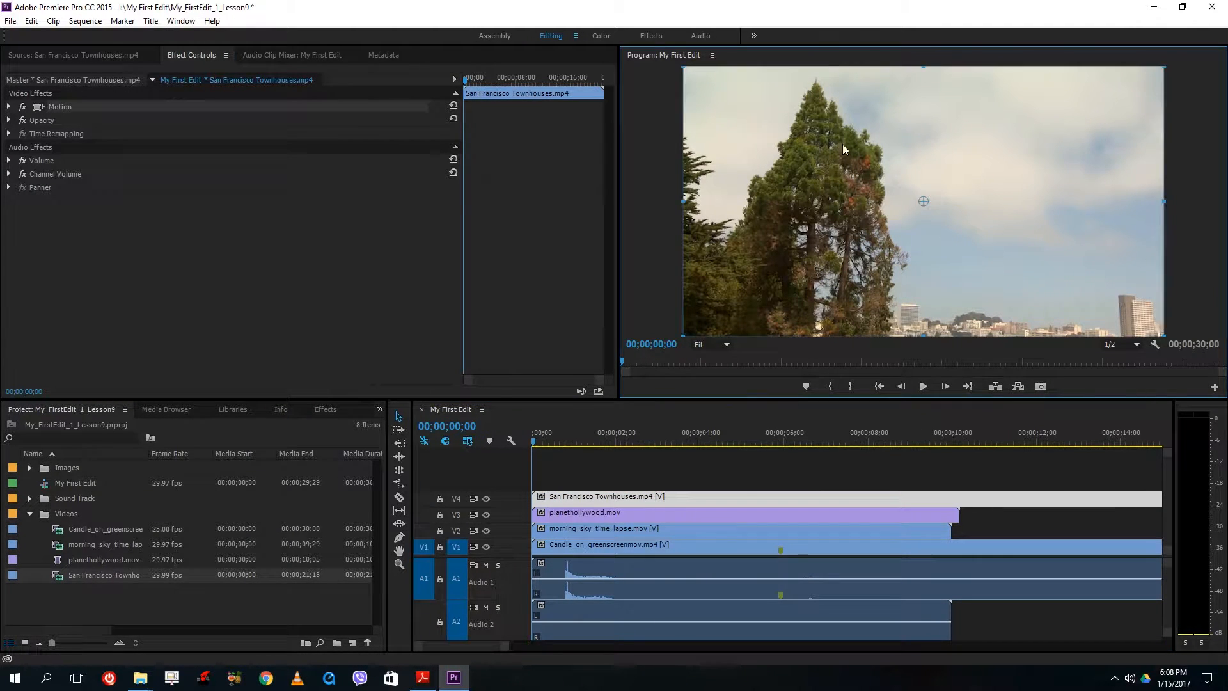
drag(686, 75, 830, 161)
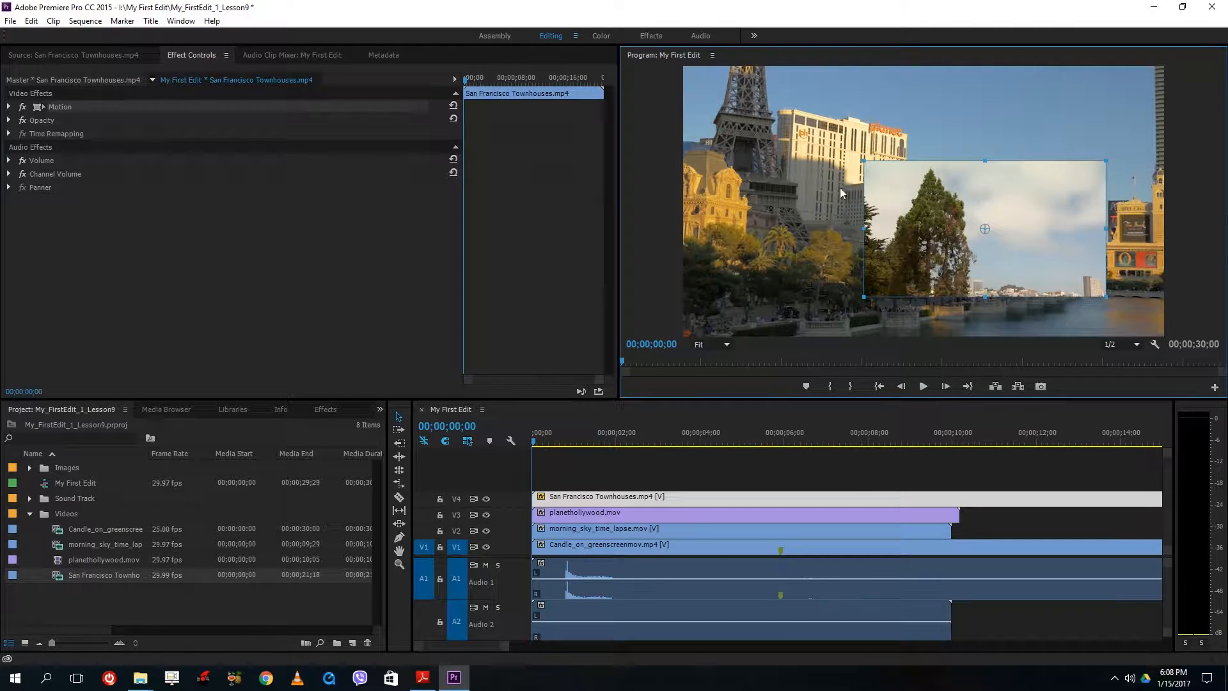
Step: Reveal the Motion properties of the San Francisco Townhouses clip and move it until its centre sits near the frame's upper-left corner
drag(929, 224, 765, 162)
click(9, 107)
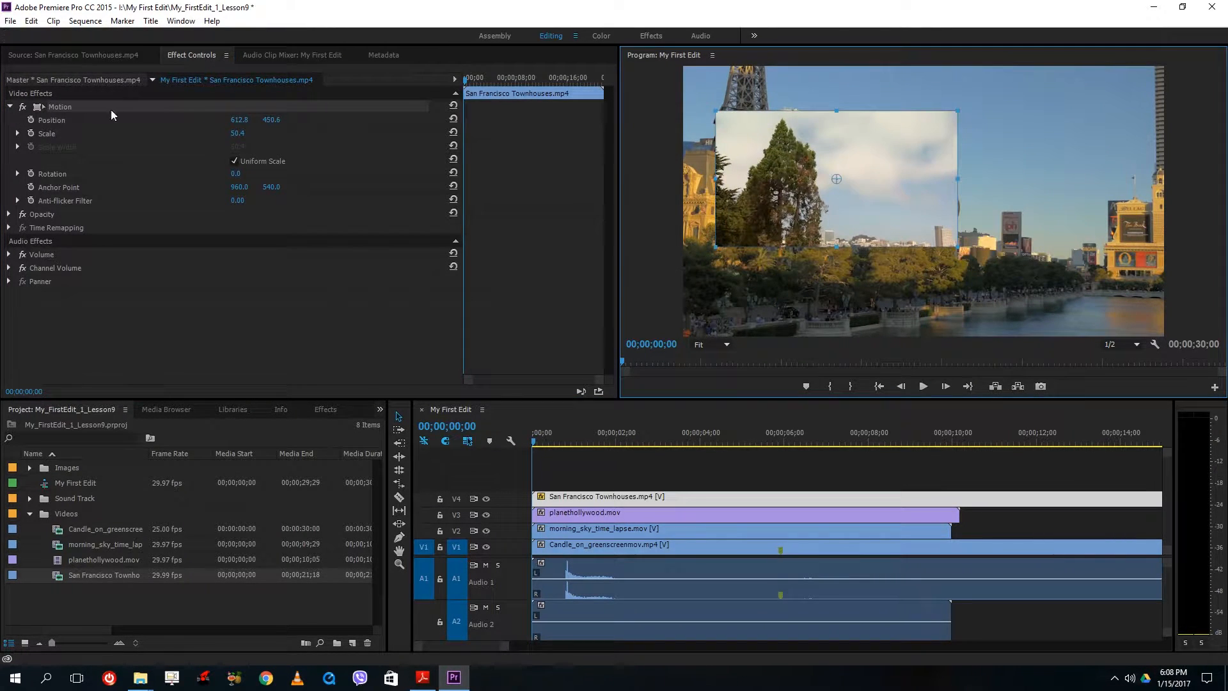
drag(885, 146, 741, 82)
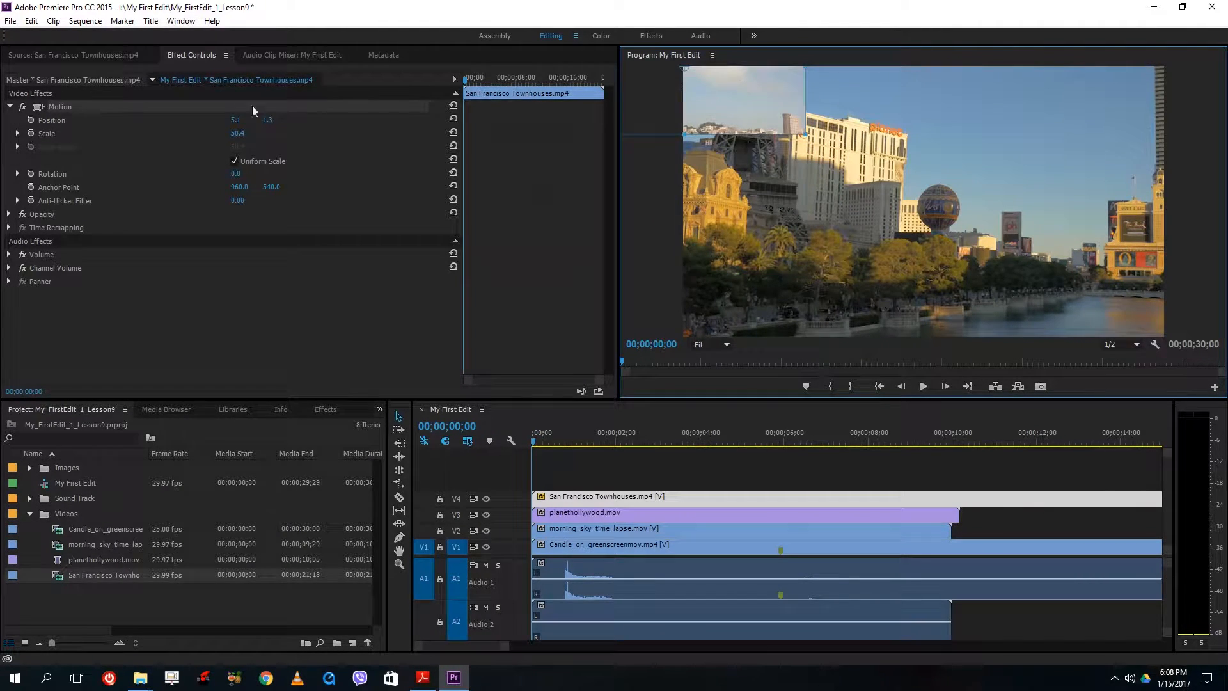
Step: Set the San Francisco Townhouses clip's position to 0, 0 and move it back toward the middle of the frame
click(242, 120)
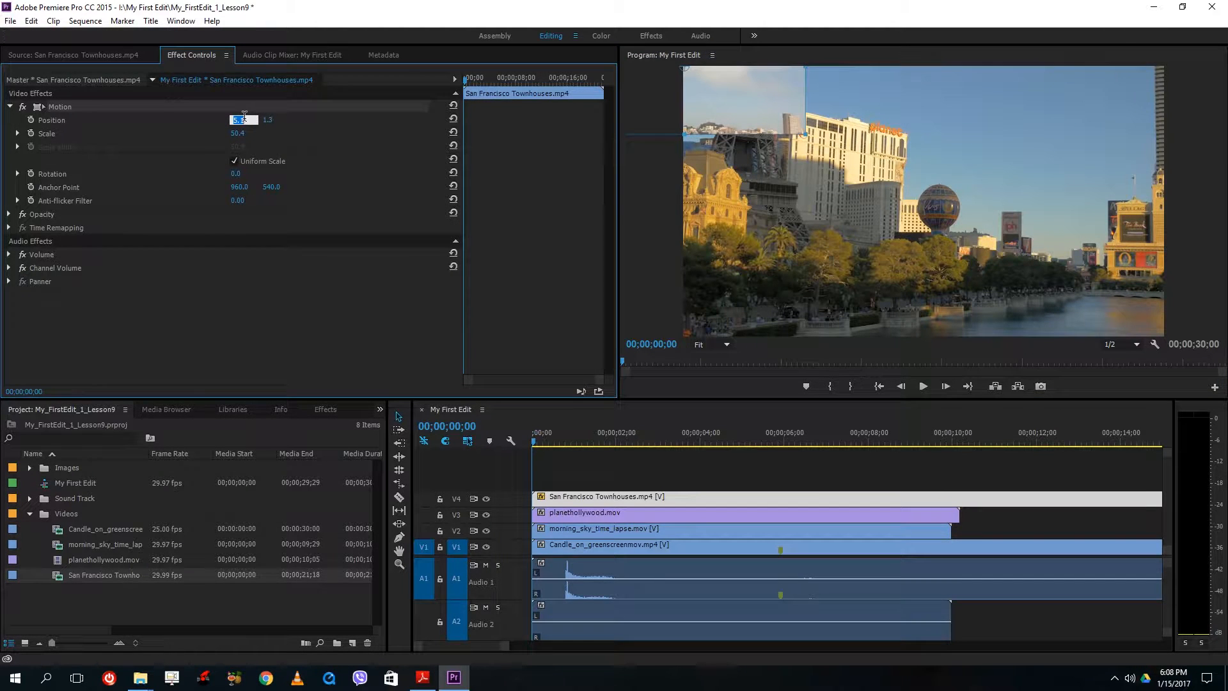
text(0)
key(Tab)
text(0)
click(782, 100)
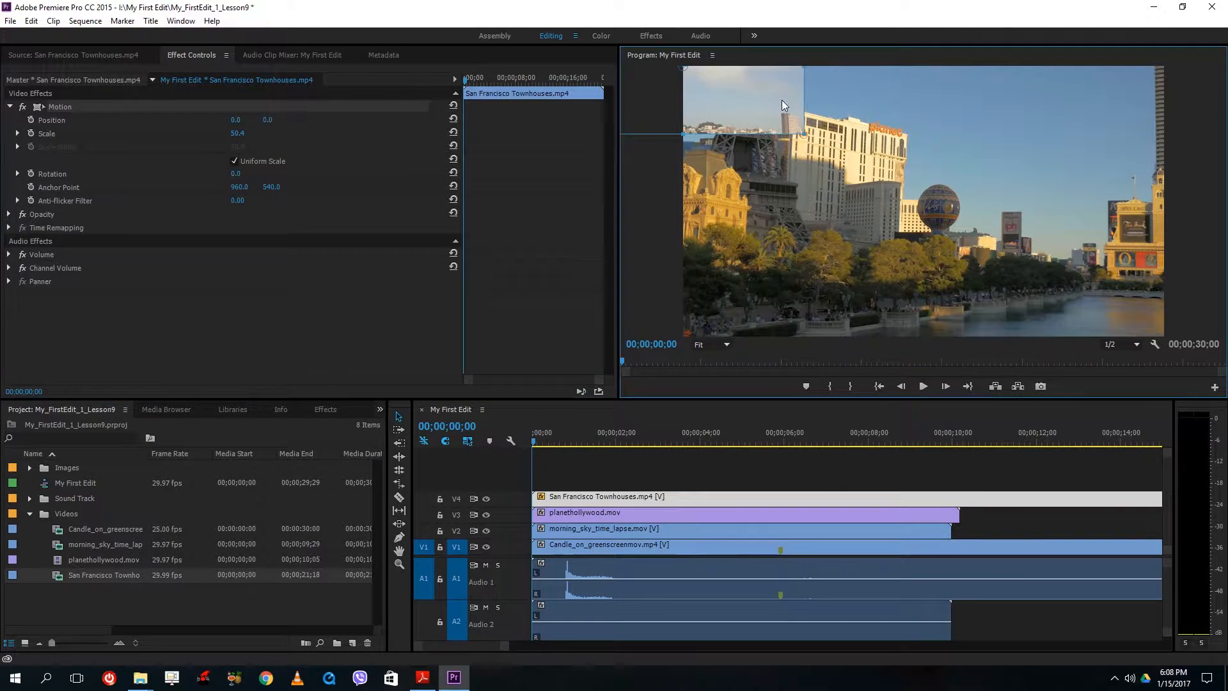
drag(683, 70, 858, 189)
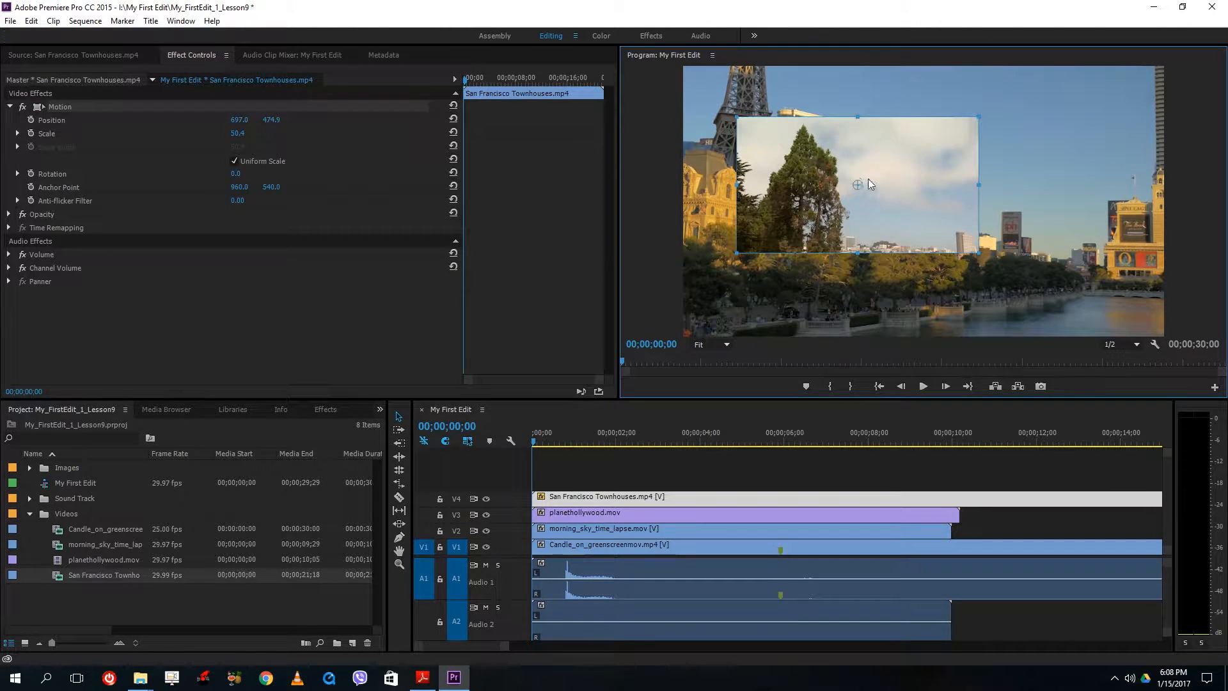
drag(888, 198, 836, 219)
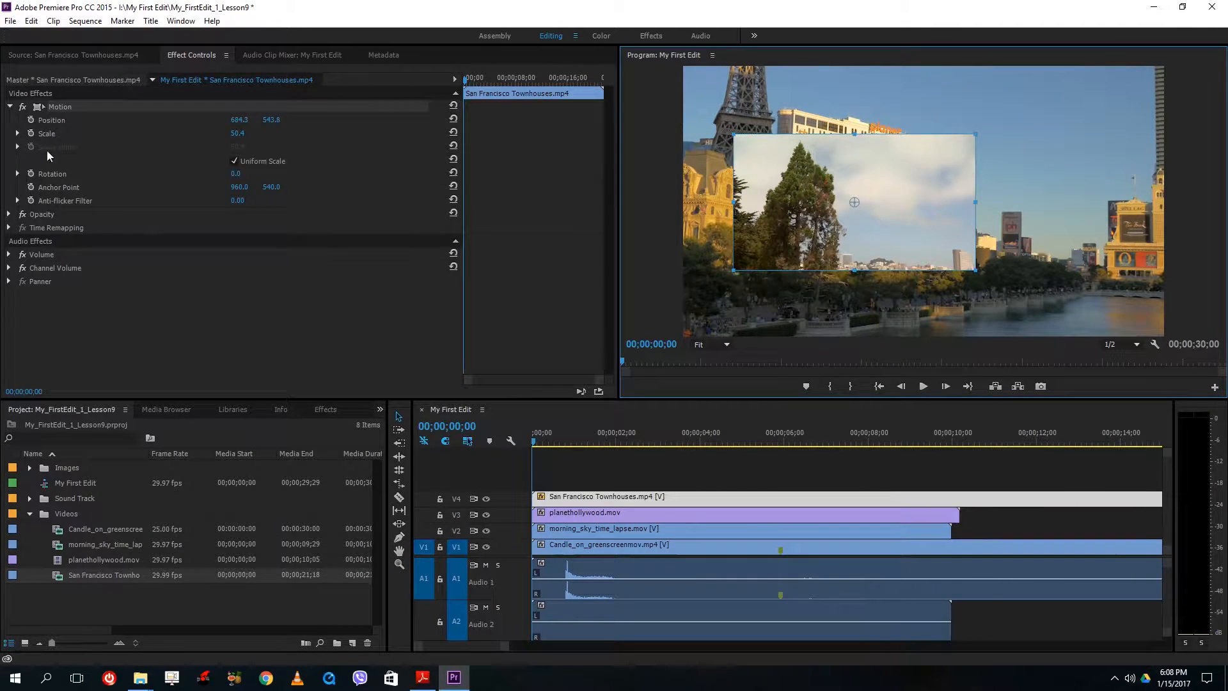
Step: Turn off the video output of tracks V3, V2 and V1
click(486, 516)
click(486, 531)
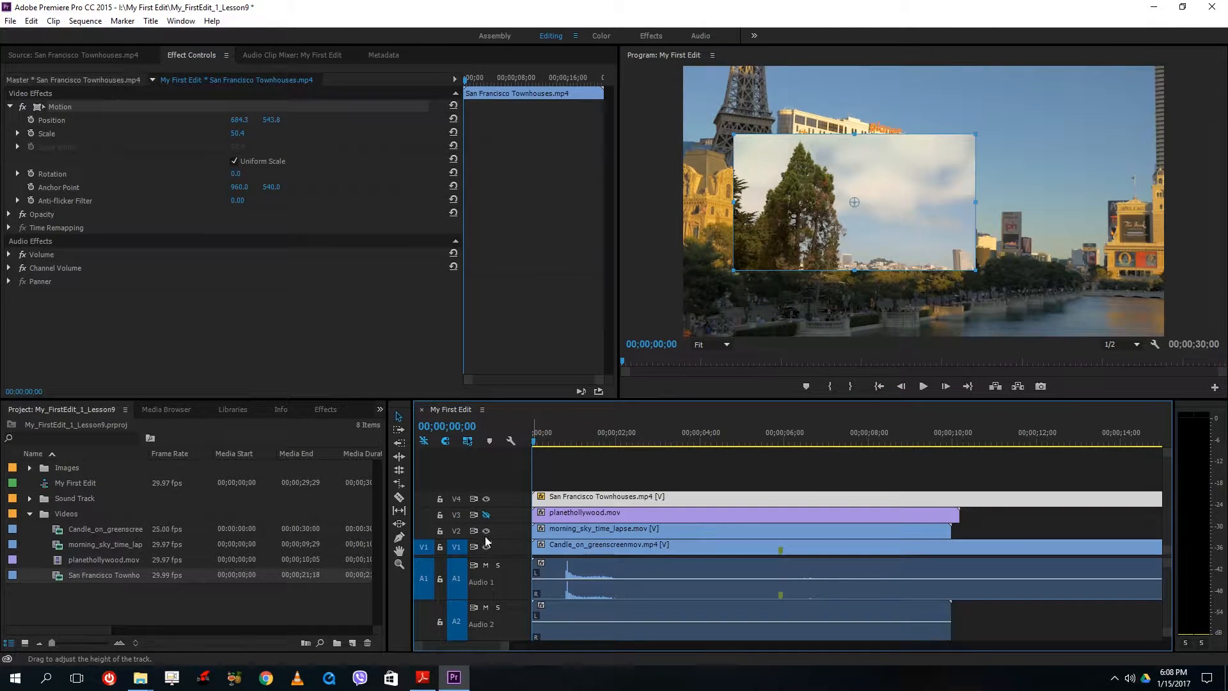
click(485, 546)
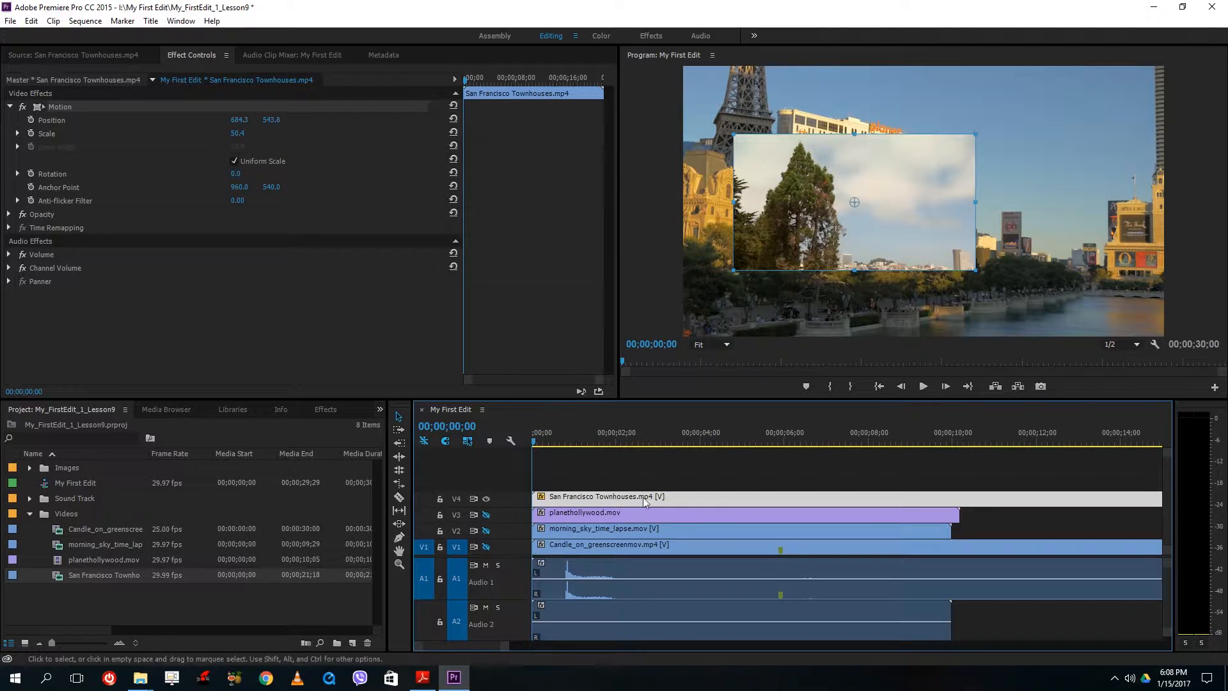
Step: Select the San Francisco Townhouses clip in the frame again and move it to a position of about 883, 597
click(1064, 259)
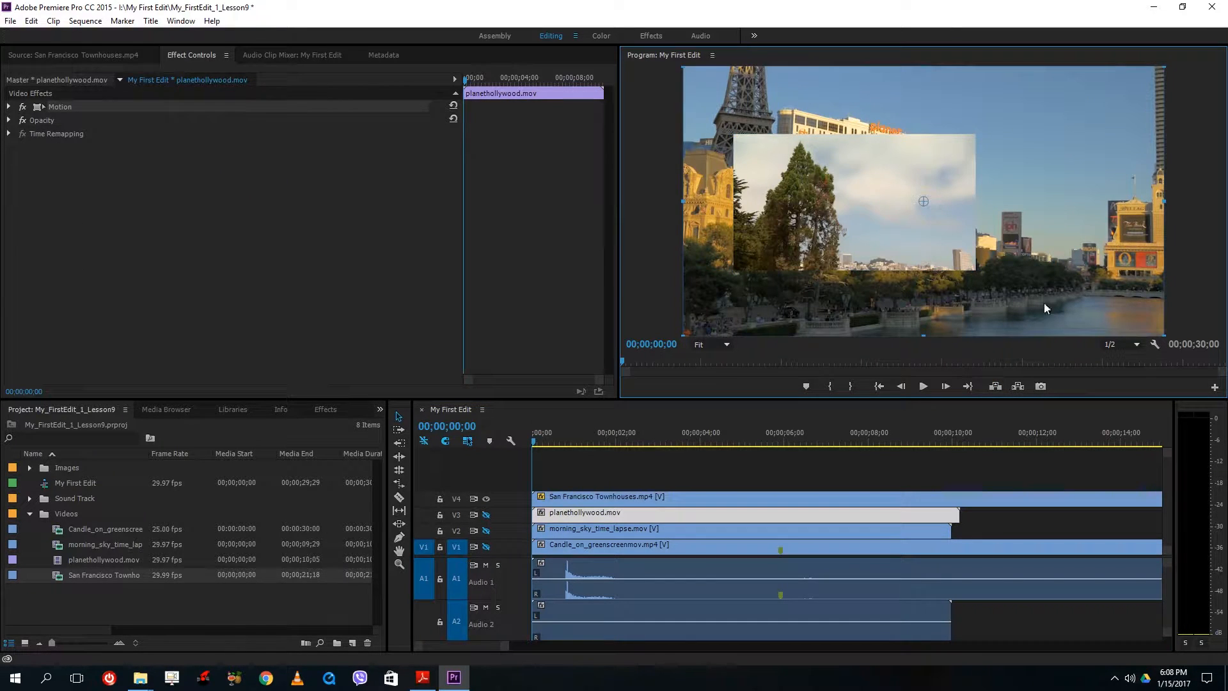
click(620, 473)
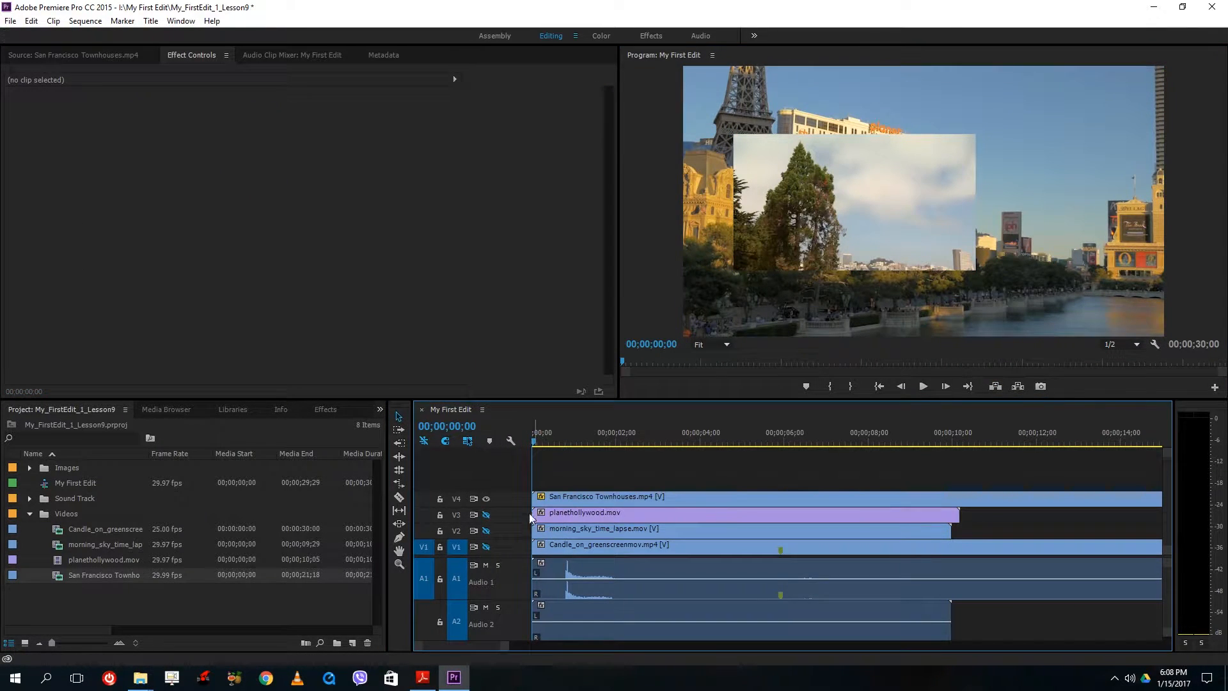
click(560, 513)
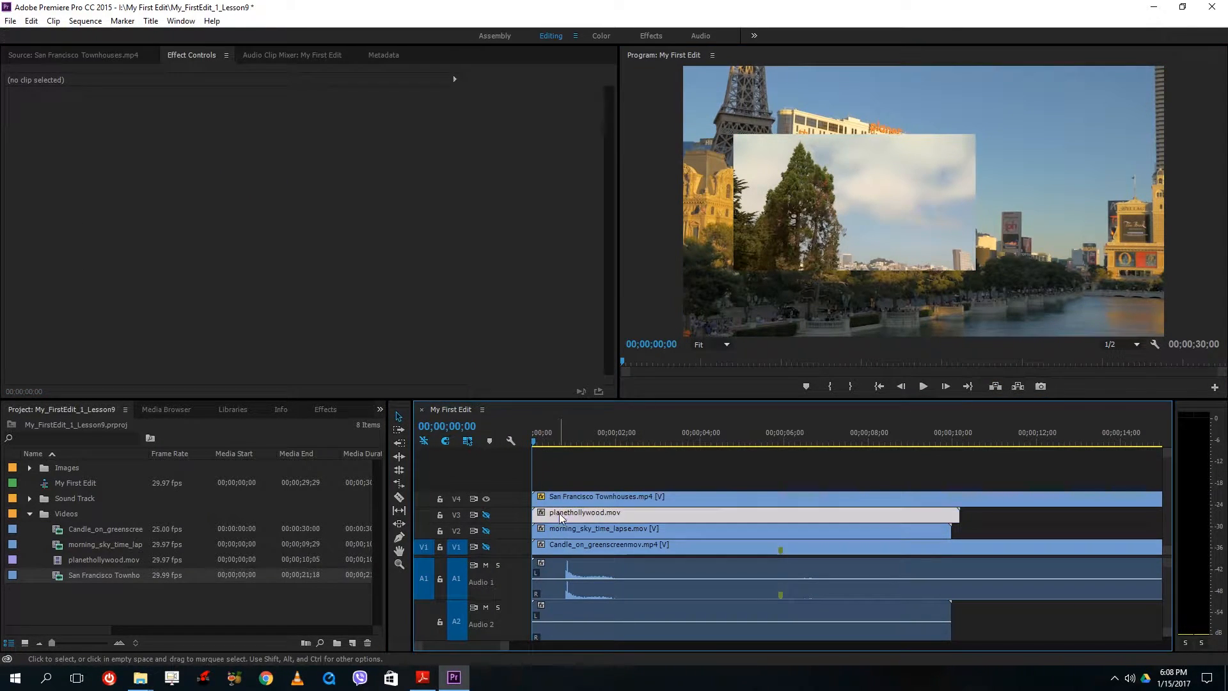
click(862, 217)
drag(771, 221, 822, 234)
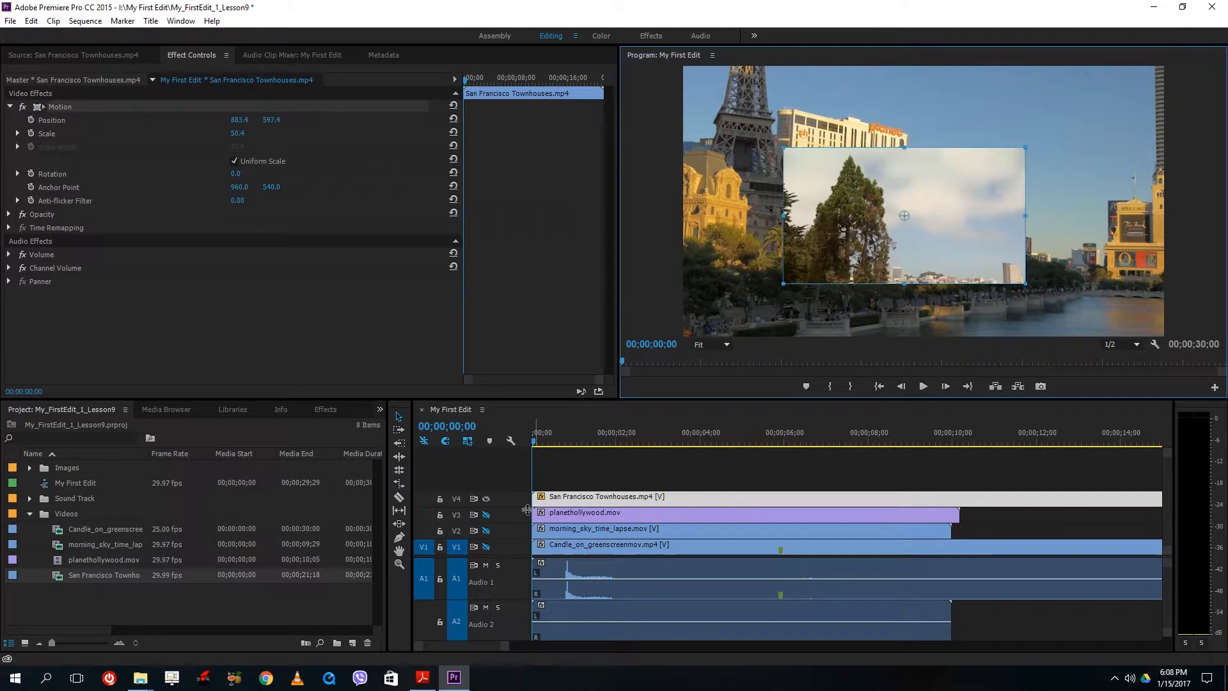
Step: Toggle the output of track V3 and leave it off so that only the V4 clip is previewed
click(484, 515)
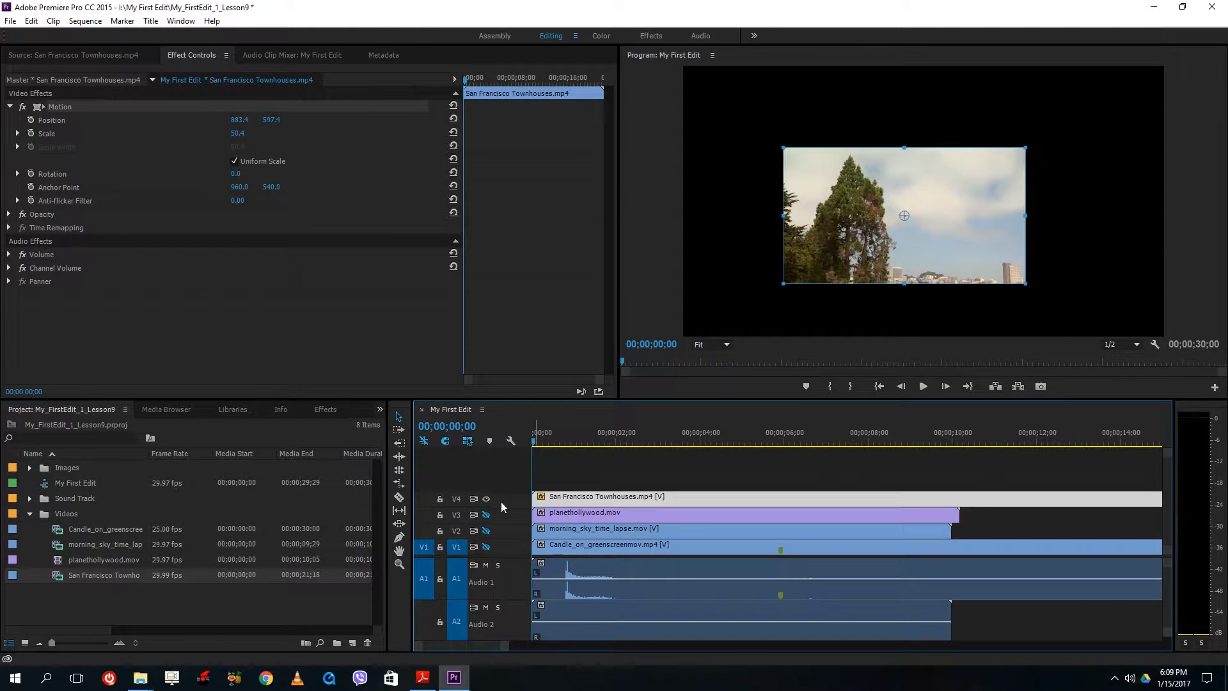
click(486, 515)
click(486, 515)
Step: Move the San Francisco Townhouses clip within the frame and adjust its position values to about 1004, 580
drag(842, 186, 806, 158)
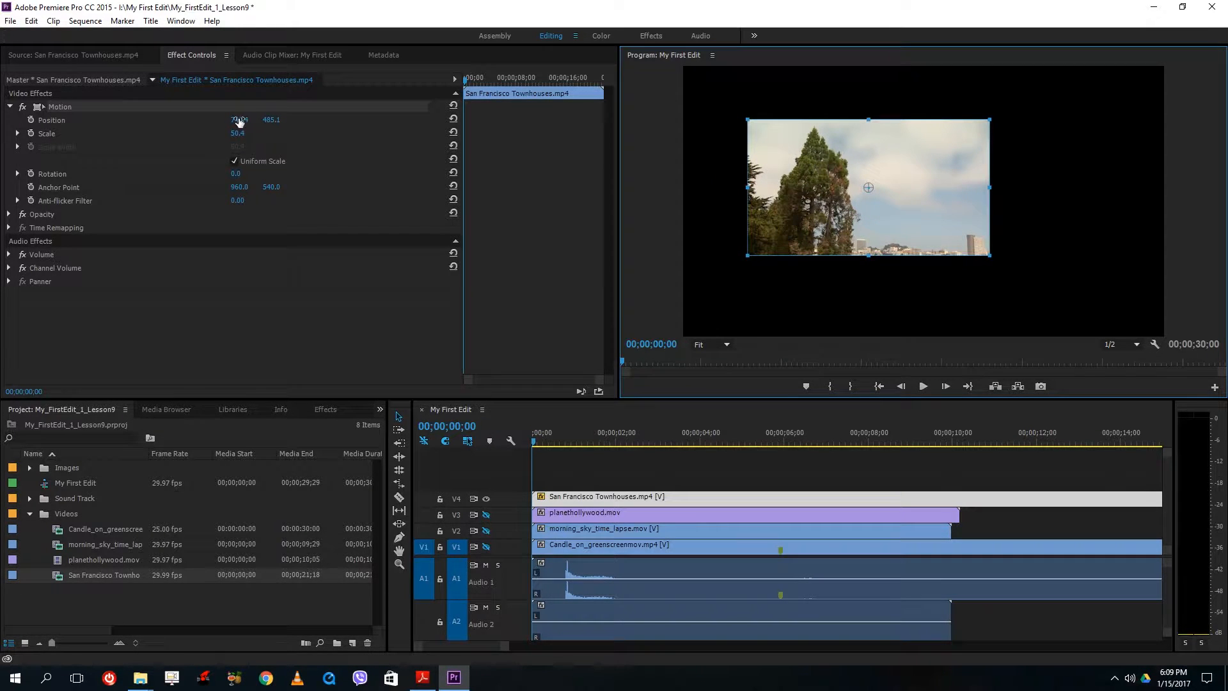
drag(238, 119, 407, 120)
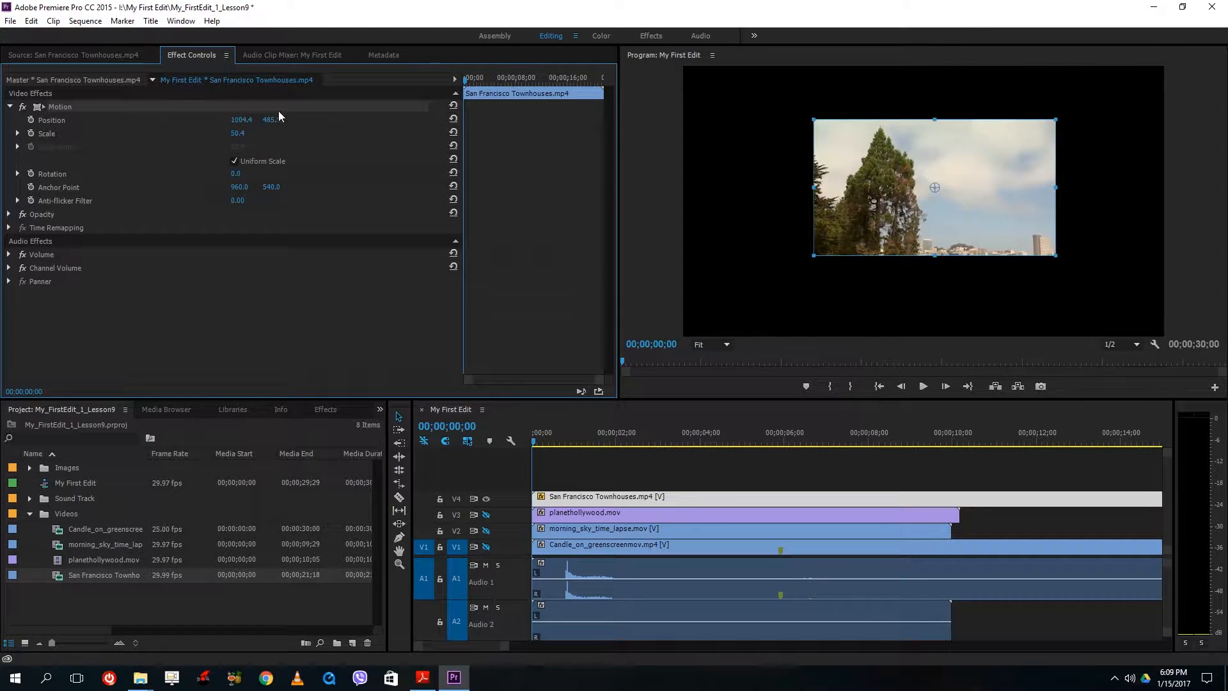
drag(275, 119, 336, 119)
Step: Raise the clip's scale to about 57.4, reveal the scale slider, and switch Uniform Scale off and back on
drag(238, 133, 264, 157)
click(17, 133)
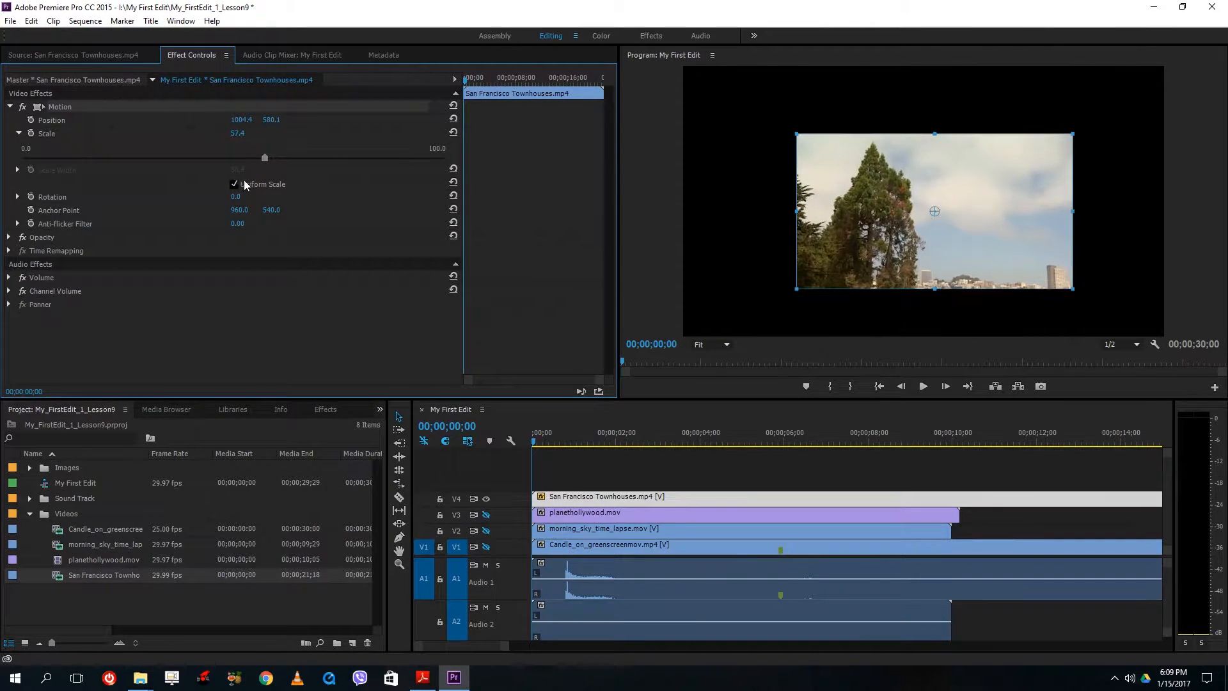
click(234, 185)
click(234, 185)
Step: Shrink the clip directly in the frame to a scale of about 43.7 and move it to about 925, 514
drag(797, 134, 830, 155)
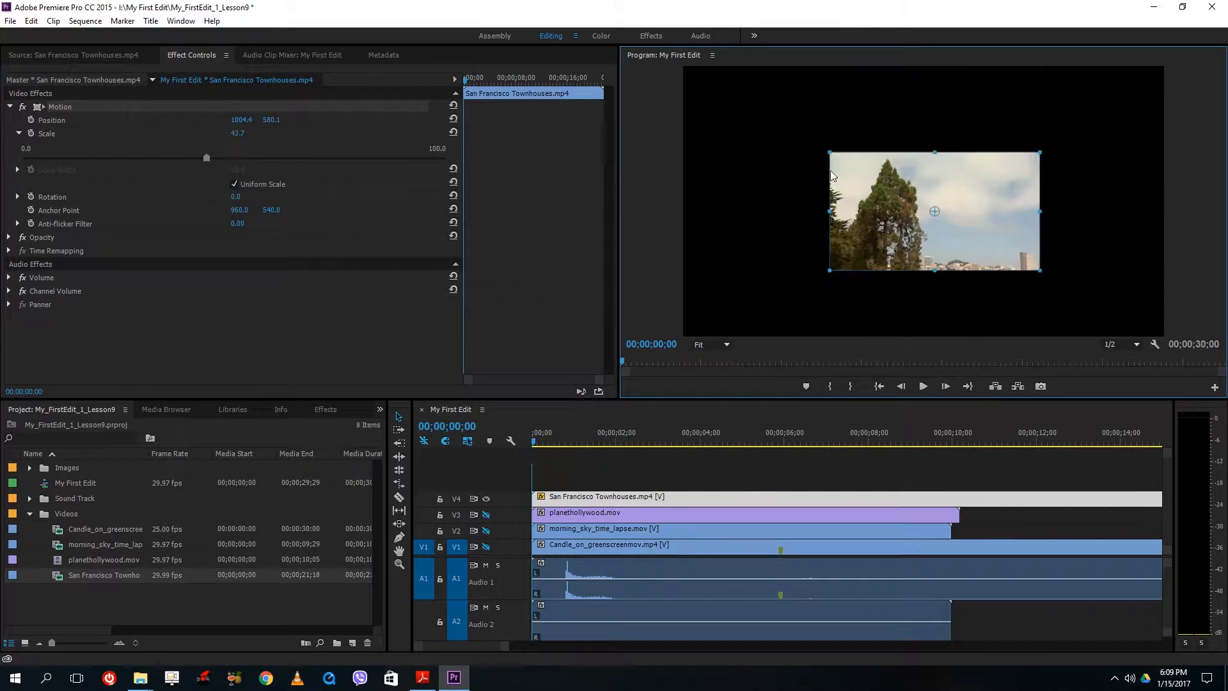
drag(873, 194, 855, 176)
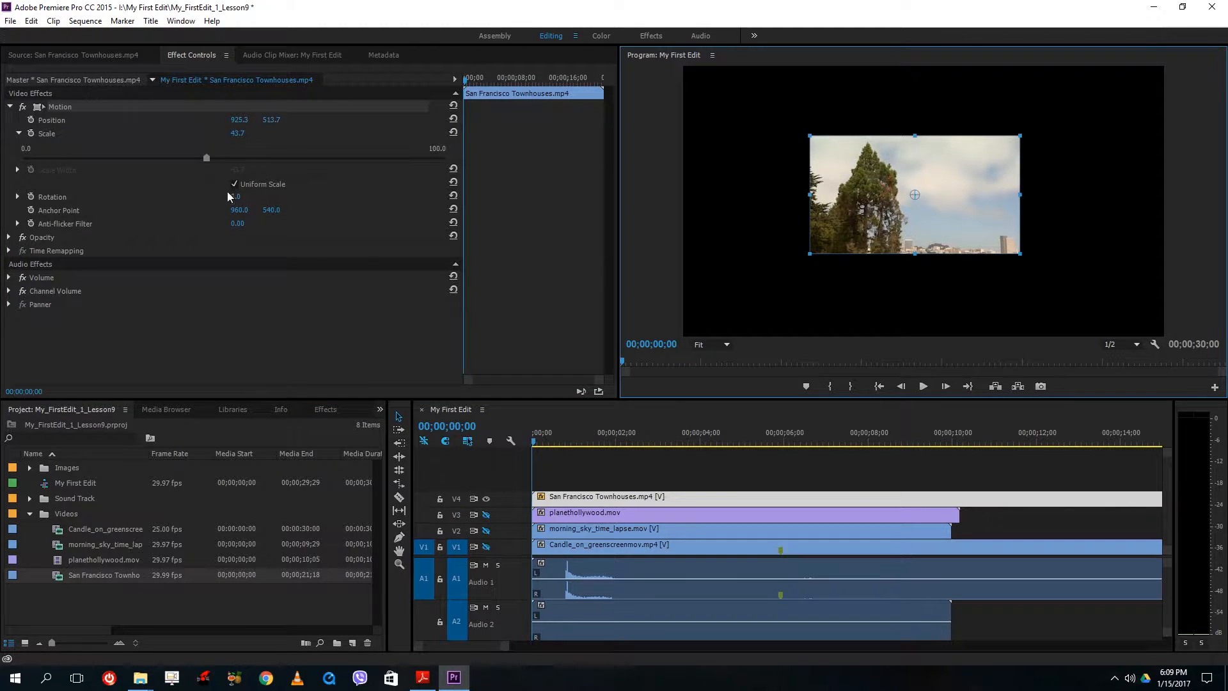
Step: Turn off Uniform Scale and set the clip's scale height to about 20.7 and scale width to about 29.7
click(252, 185)
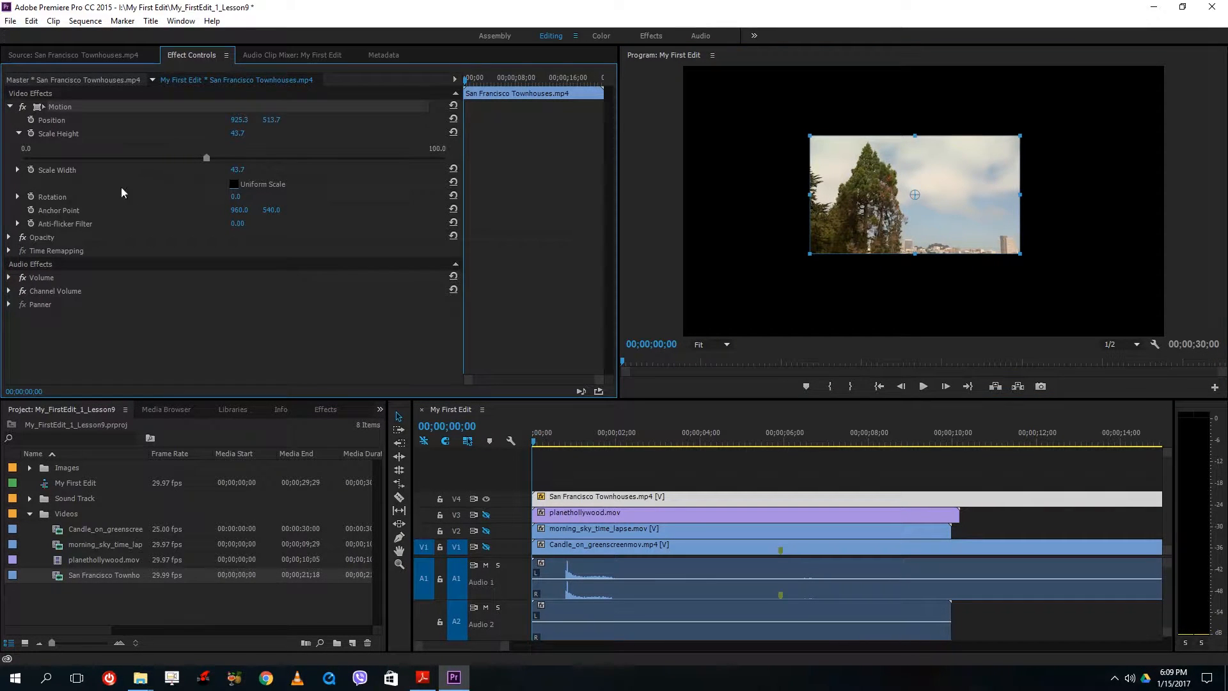
click(17, 174)
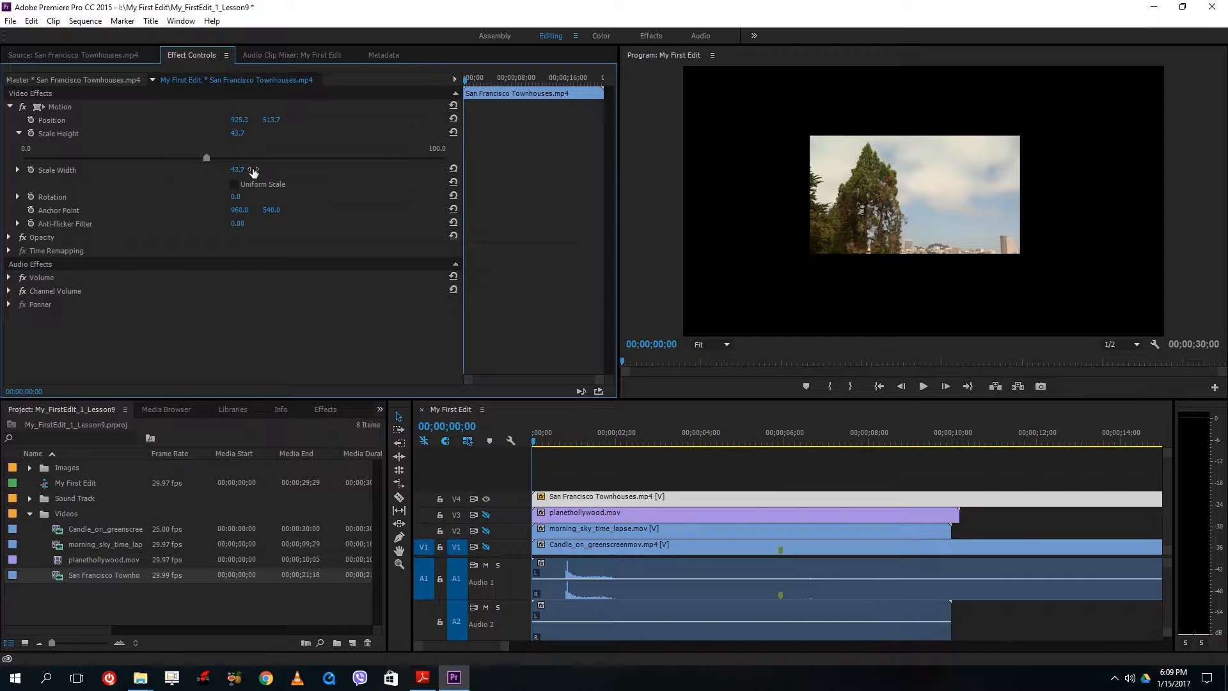
drag(253, 172, 229, 134)
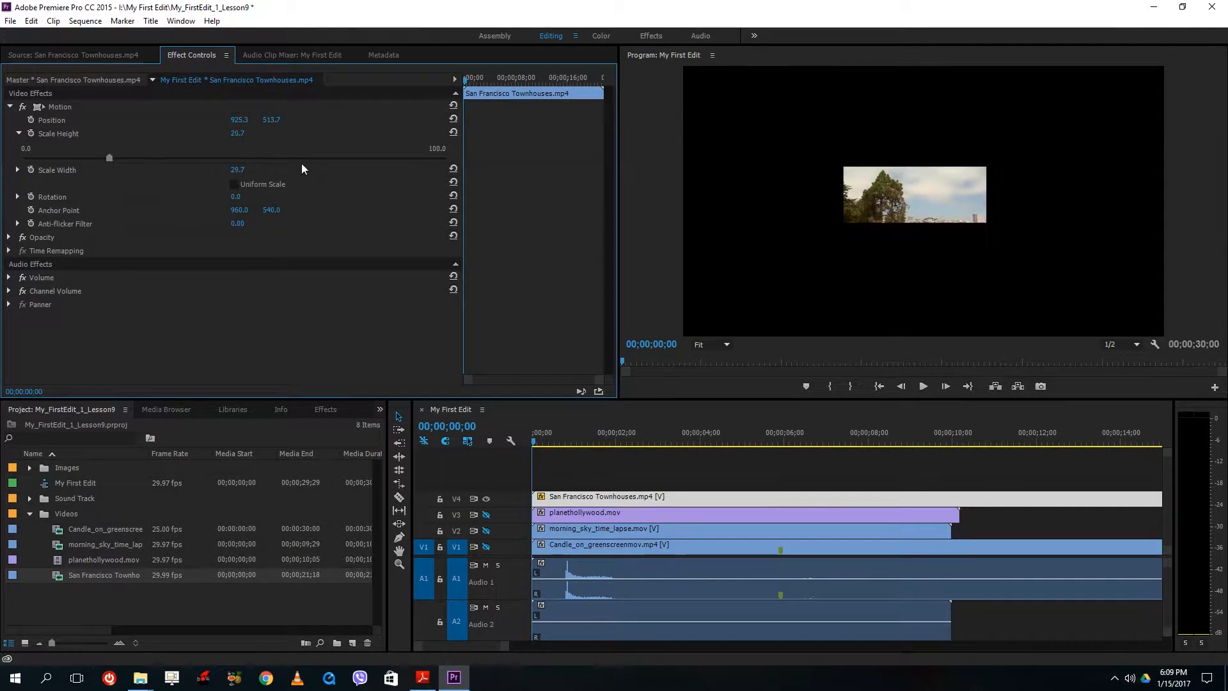
Step: Rotate the San Francisco Townhouses clip to 7° and select it in the frame
mouse_move(236, 196)
mouse_down()
mouse_move(275, 196)
mouse_move(240, 196)
mouse_up()
click(907, 194)
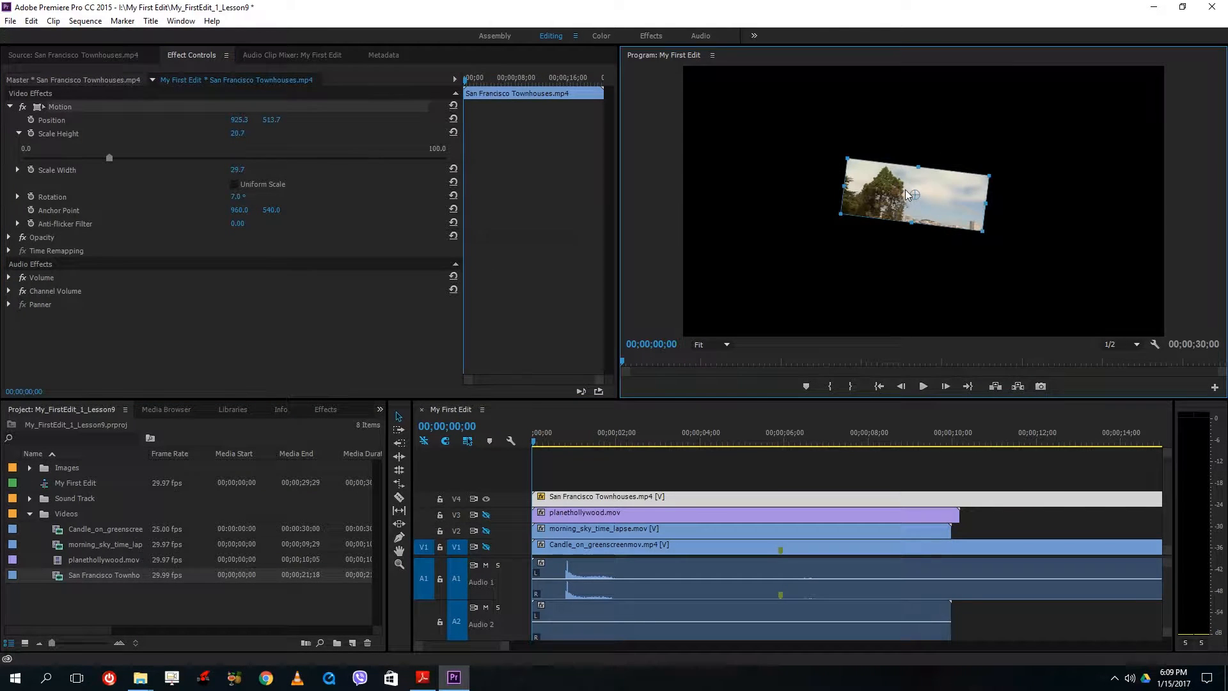
mouse_move(906, 193)
mouse_down()
mouse_move(889, 187)
mouse_move(915, 196)
mouse_move(857, 167)
mouse_move(914, 194)
mouse_up()
Step: Move the clip's anchor point to its upper-left corner and set the anchor point values to exactly 0, 0
drag(239, 213, 823, 186)
drag(915, 193, 780, 150)
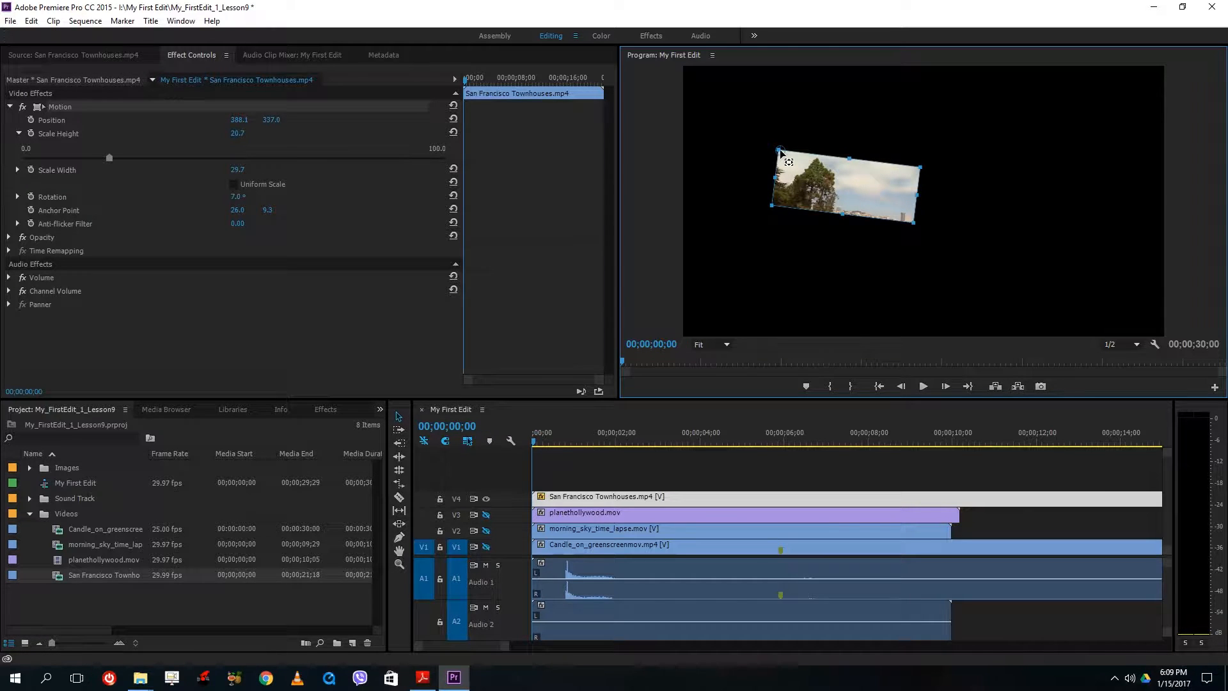
drag(238, 212, 239, 212)
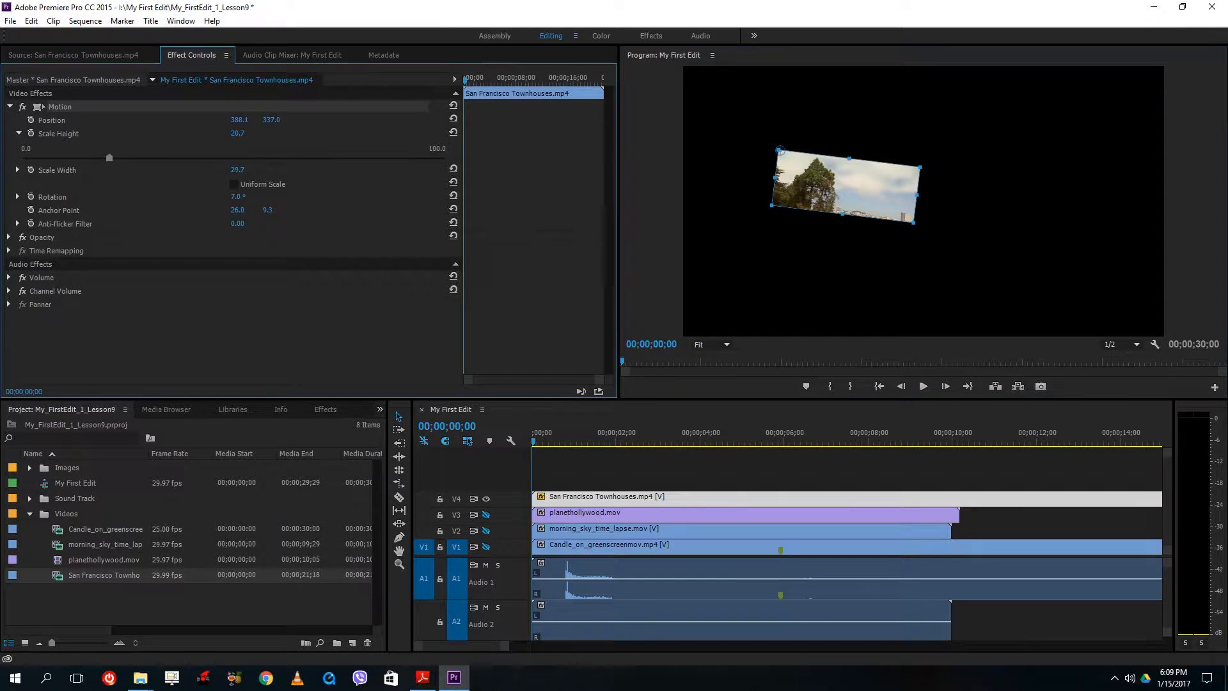
click(238, 211)
text(0)
click(268, 209)
text(0)
click(899, 194)
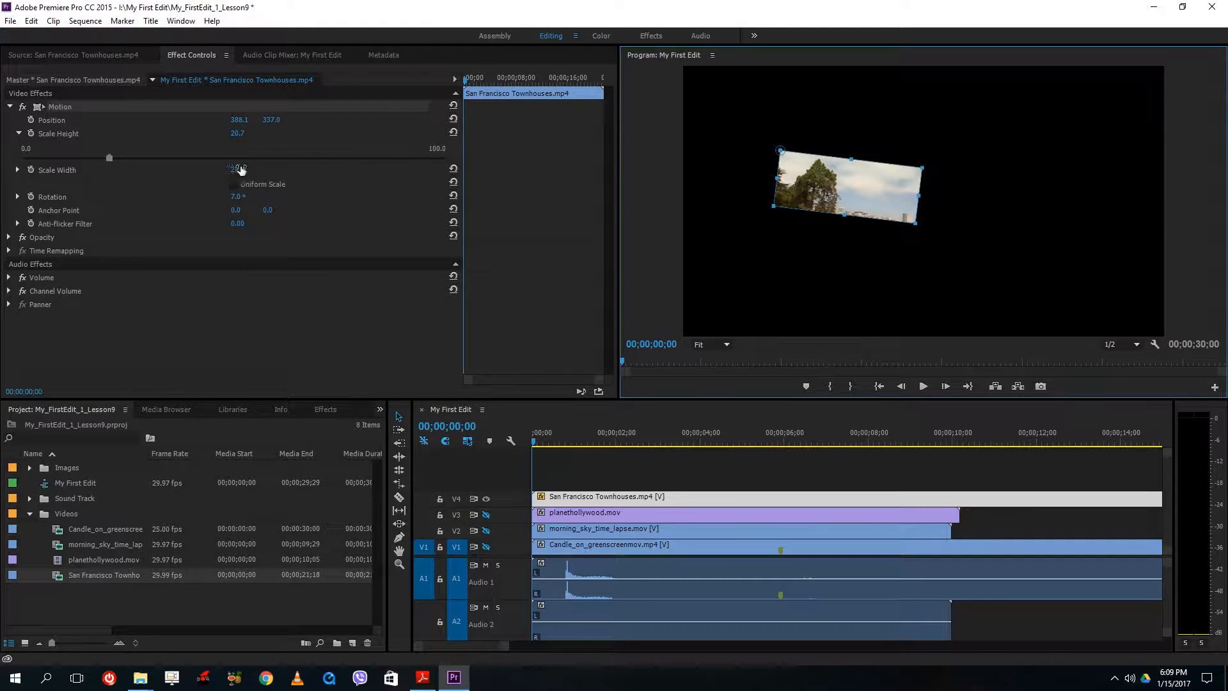
Step: Transform the clip around its corner anchor to 18° rotation, about 63.7 scale height and 44.7 scale width, and reposition it
drag(237, 197, 368, 153)
drag(881, 274, 881, 225)
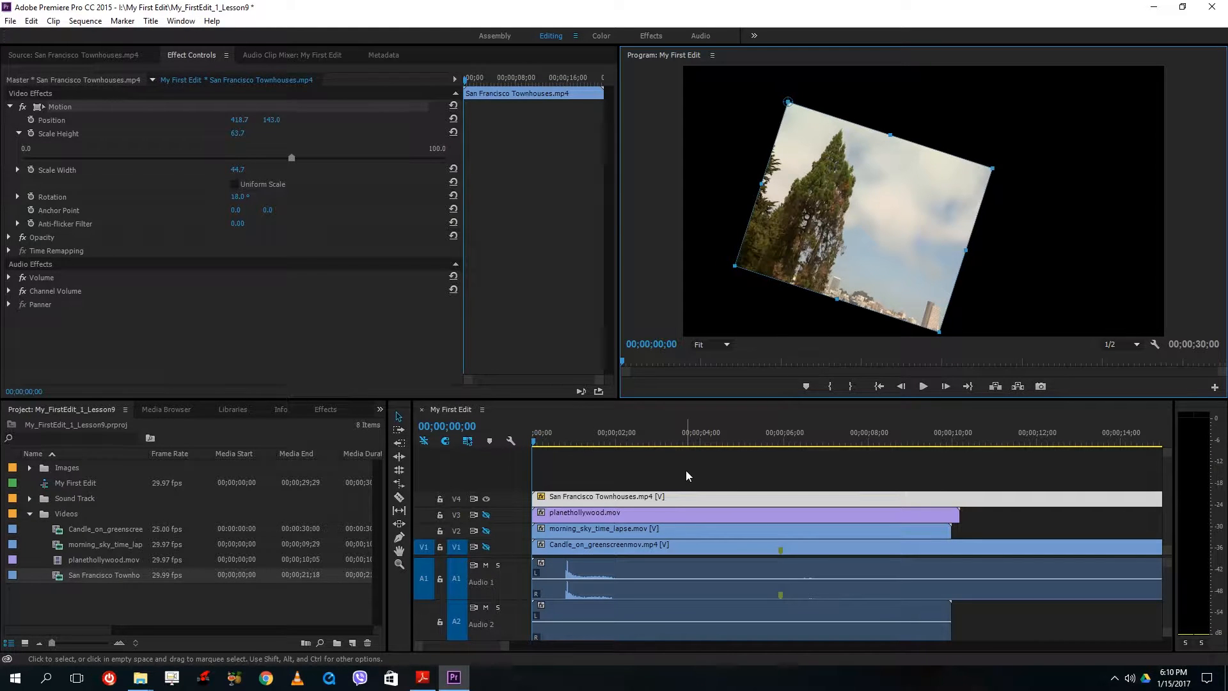
Step: Undo the rotation, anchor point, scale, position and track output changes back to the clip's position of 0, 0
key(ctrl+z)
key(ctrl+z)
key(ctrl+z)
key(ctrl+z)
key(ctrl+z)
key(ctrl+z)
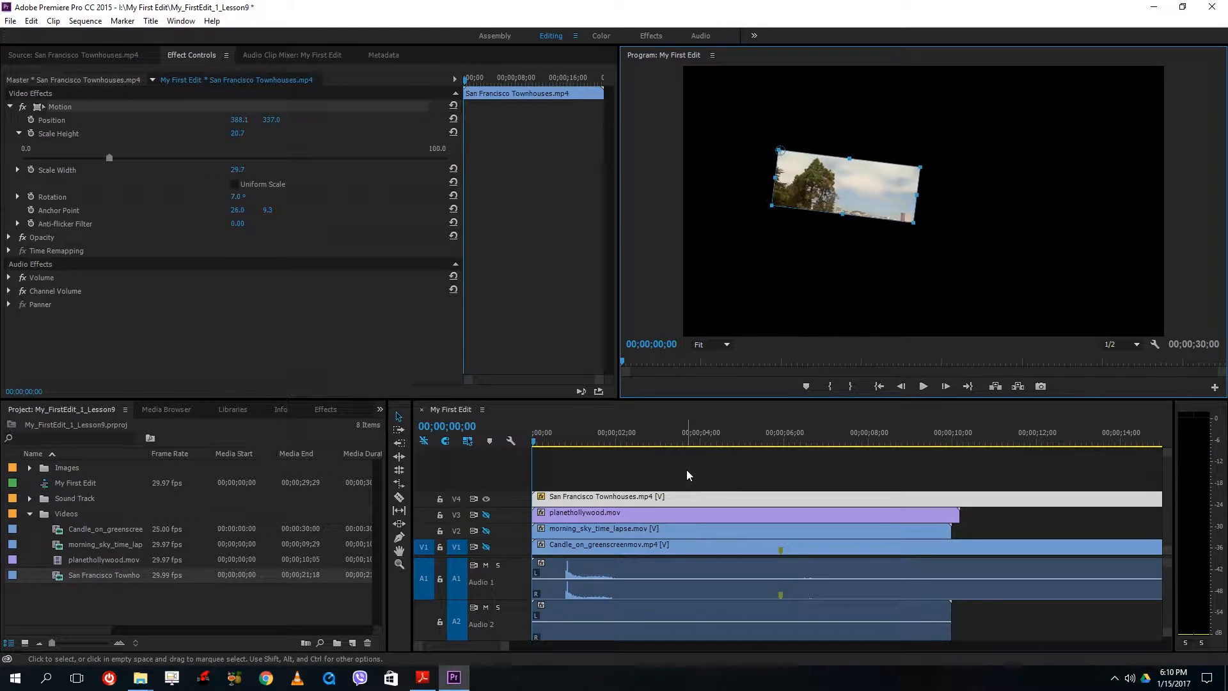
key(ctrl+z)
key(ctrl+z)
key(ctrl+z)
key(ctrl+z)
key(ctrl+z)
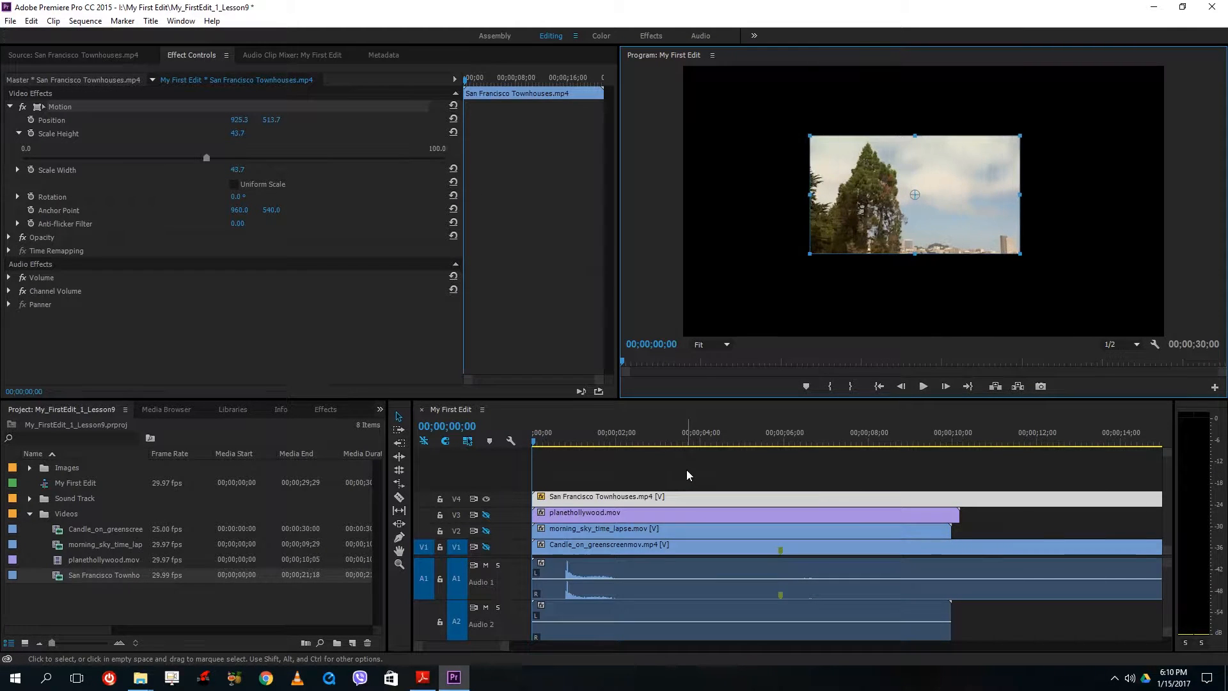
key(ctrl+z)
key(ctrl+z)
key(ctrl+z)
key(ctrl+z)
key(ctrl+z)
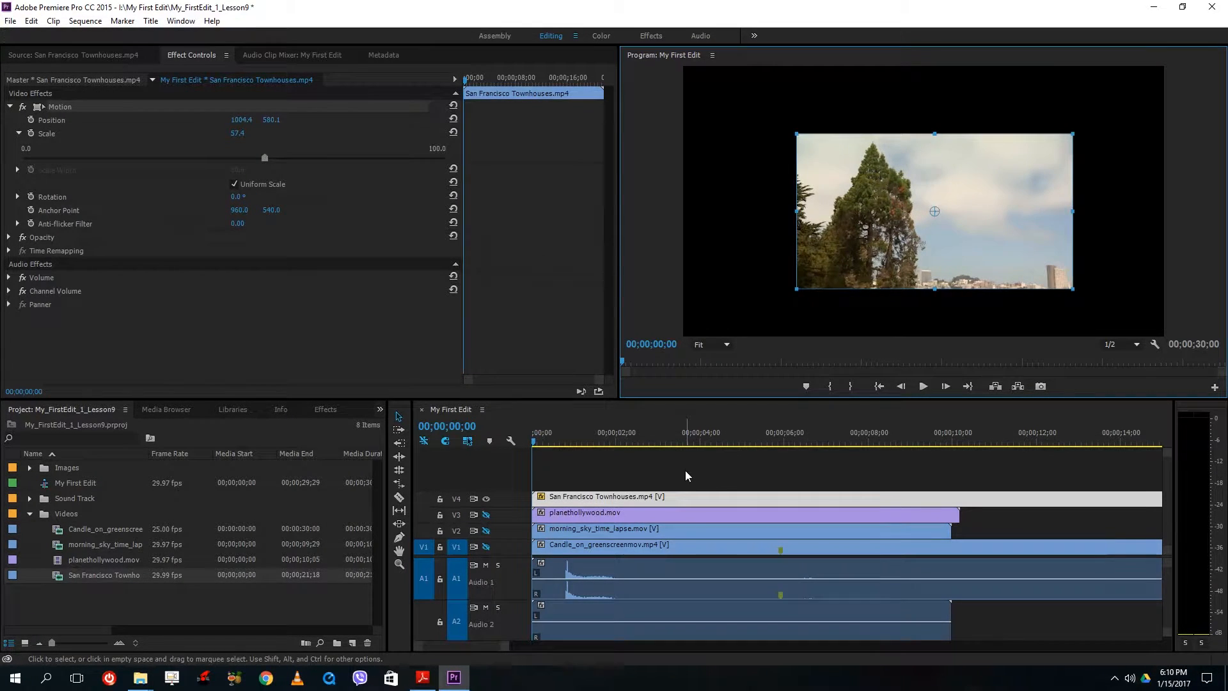
key(ctrl+z)
key(ctrl+z)
key(ctrl+z)
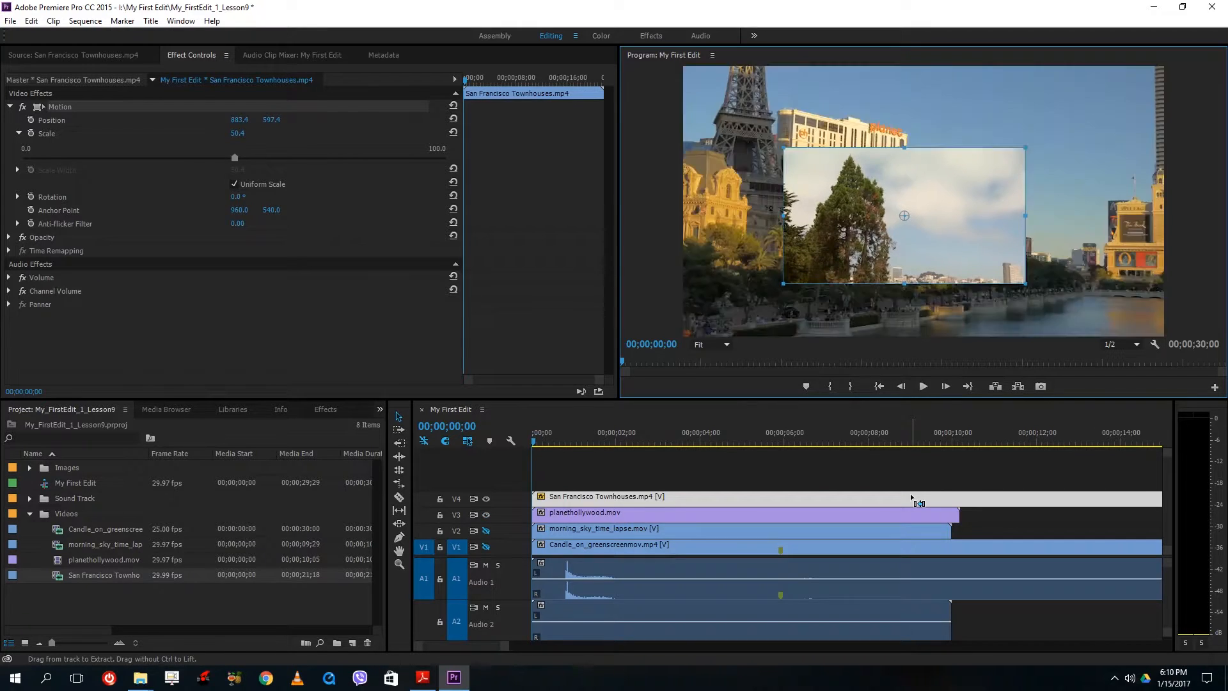
key(ctrl+z)
key(ctrl+z)
key(ctrl+z)
key(ctrl+z)
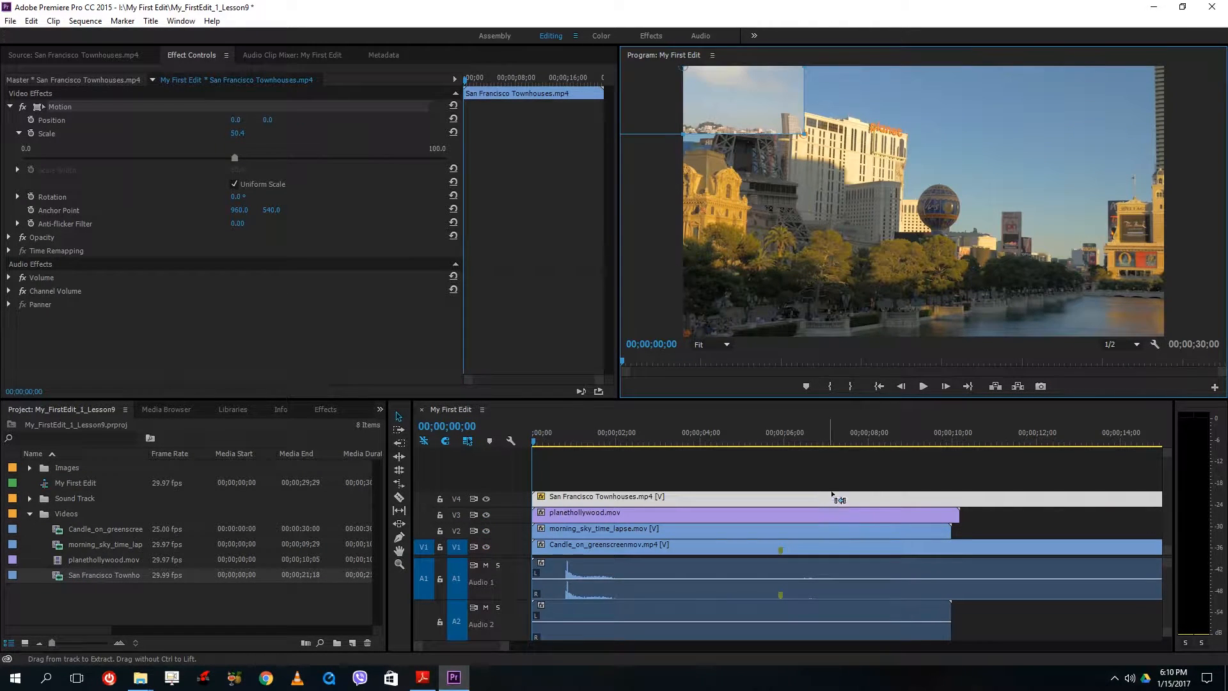
Step: Reset the Motion settings of the San Francisco Townhouses clip and set its scale to 50
drag(748, 68, 974, 164)
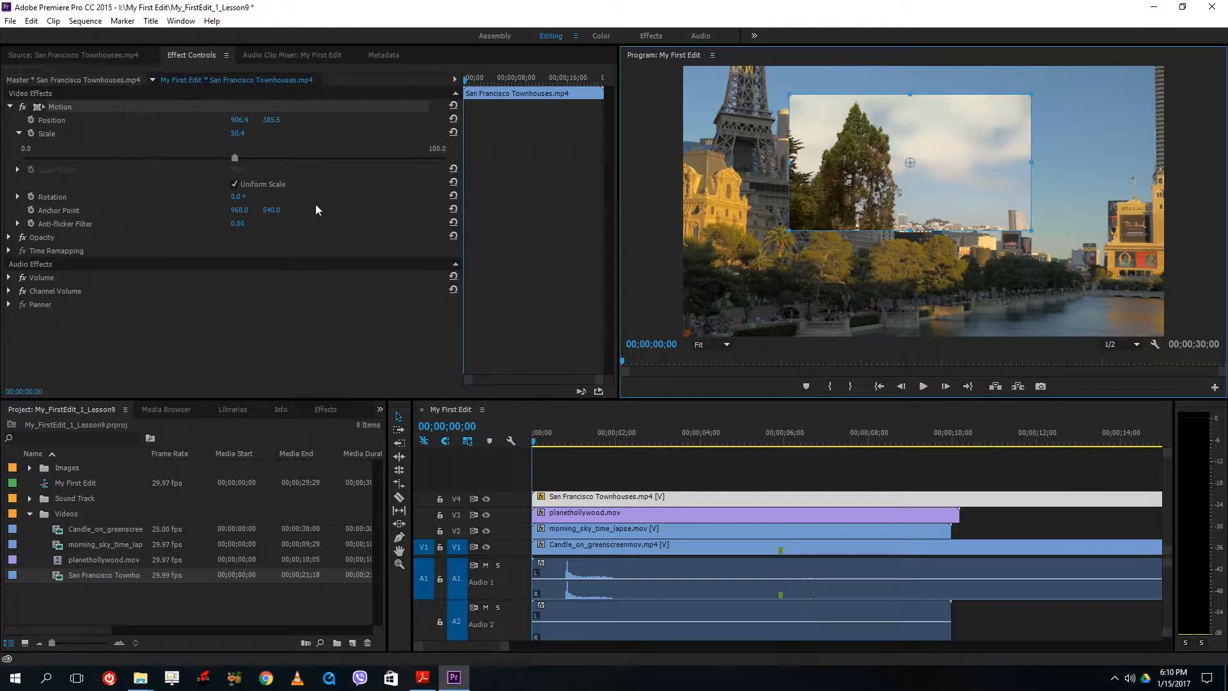
click(454, 106)
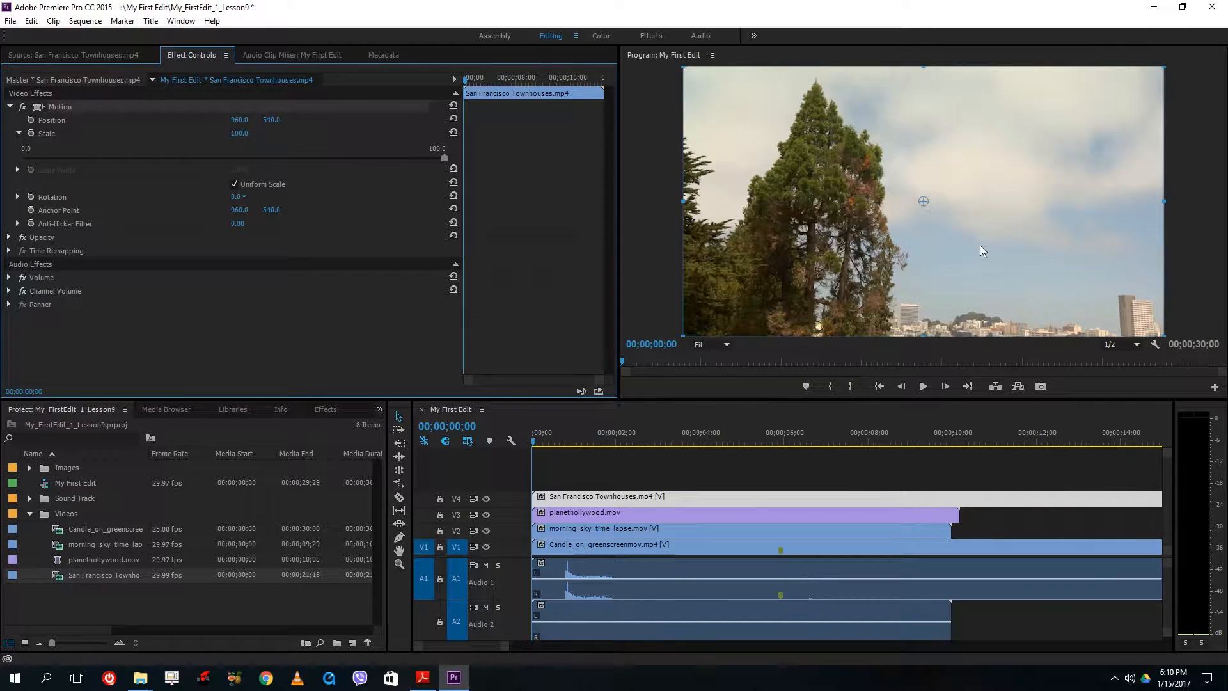
click(249, 132)
text(50)
key(Return)
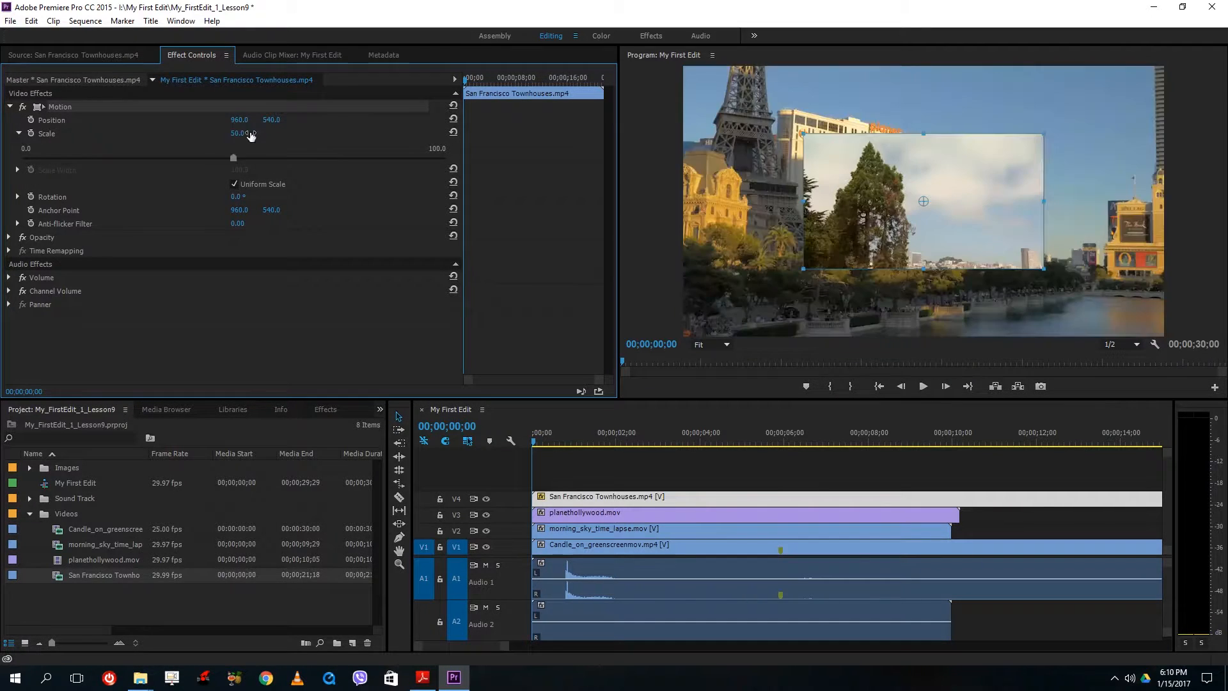
Step: Set the Motion scale of the planethollywood.mov clip on V3 to 50
click(608, 508)
click(14, 107)
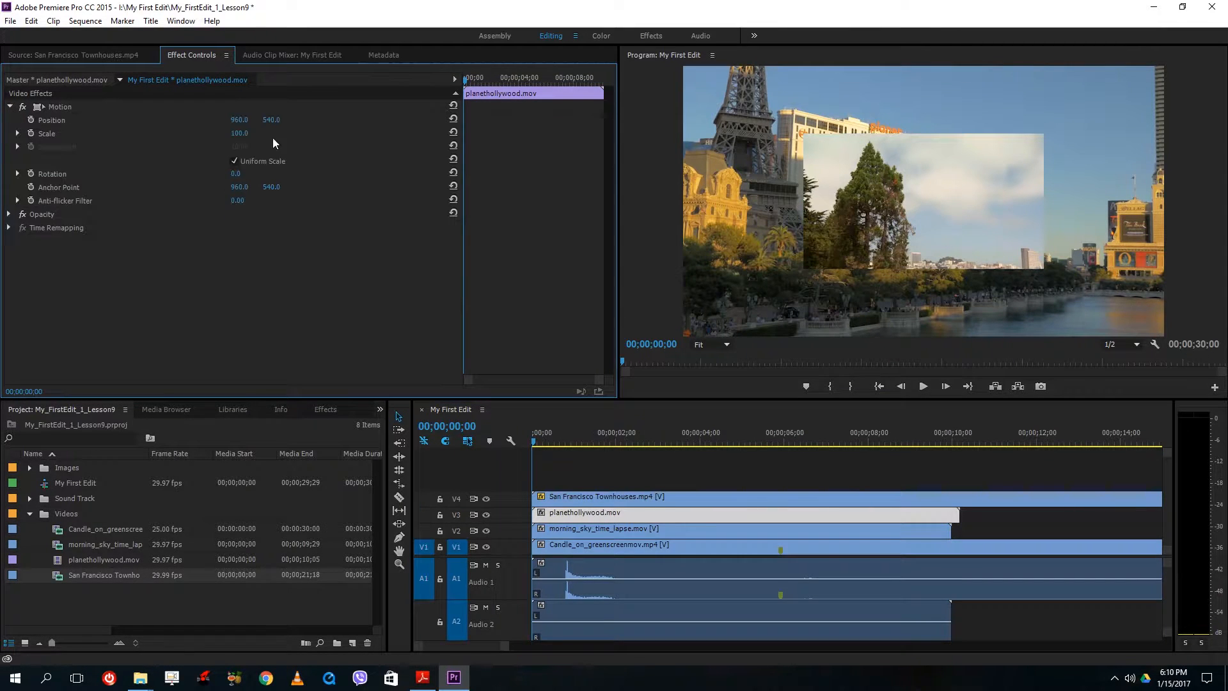
click(244, 134)
text(50)
key(Return)
Step: Set the Motion scale of the morning_sky_time_lapse.mov clip on V2 to 50
click(592, 530)
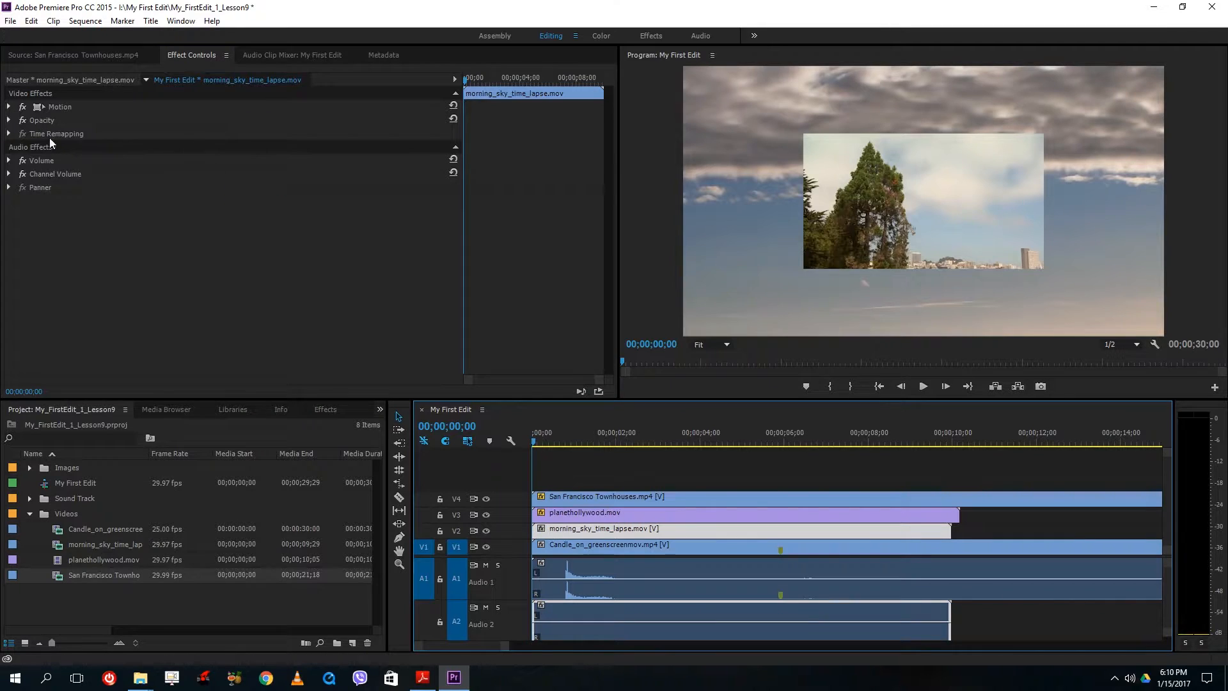
click(8, 120)
click(8, 121)
click(9, 107)
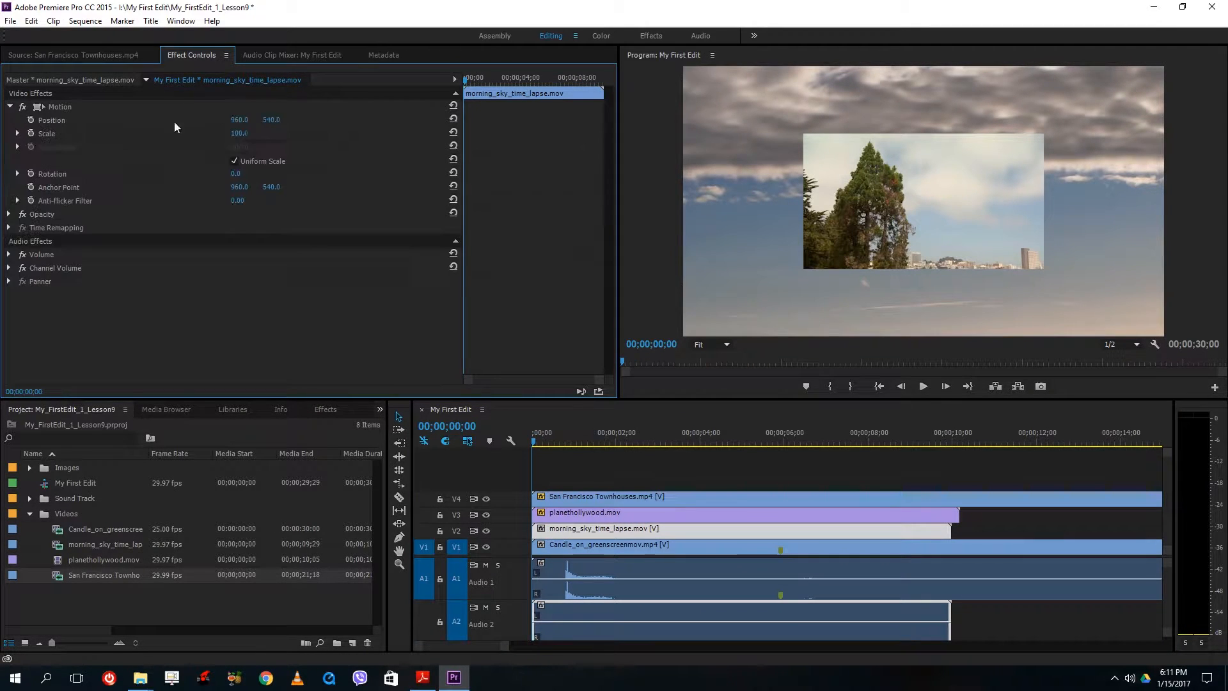
click(239, 133)
text(50)
key(Return)
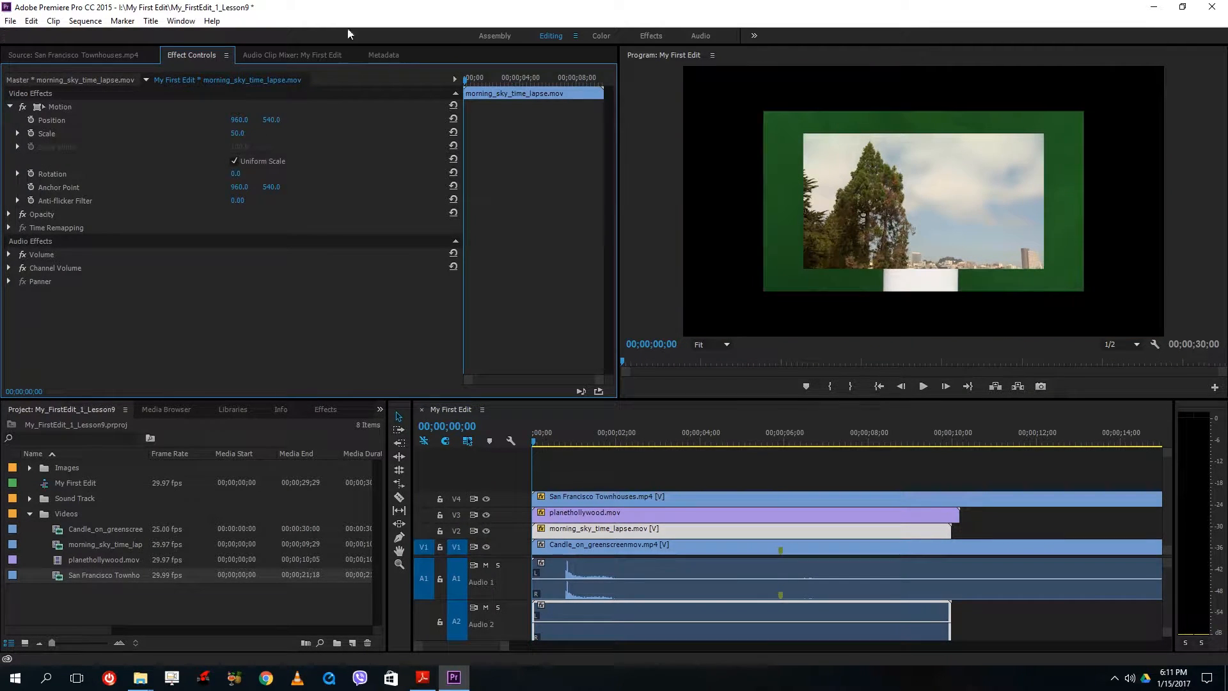
Step: Scale the Candle_on_greenscreenmov.mp4 clip to the frame size and set its Motion scale to 50
right_click(598, 547)
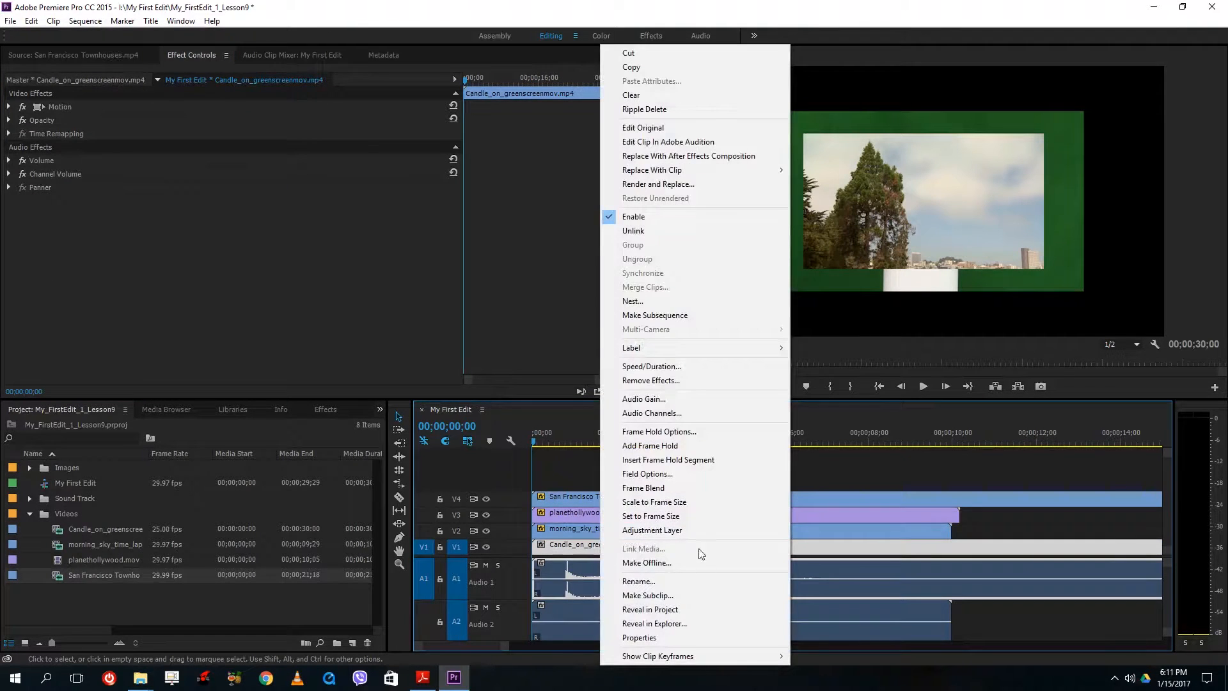
click(669, 502)
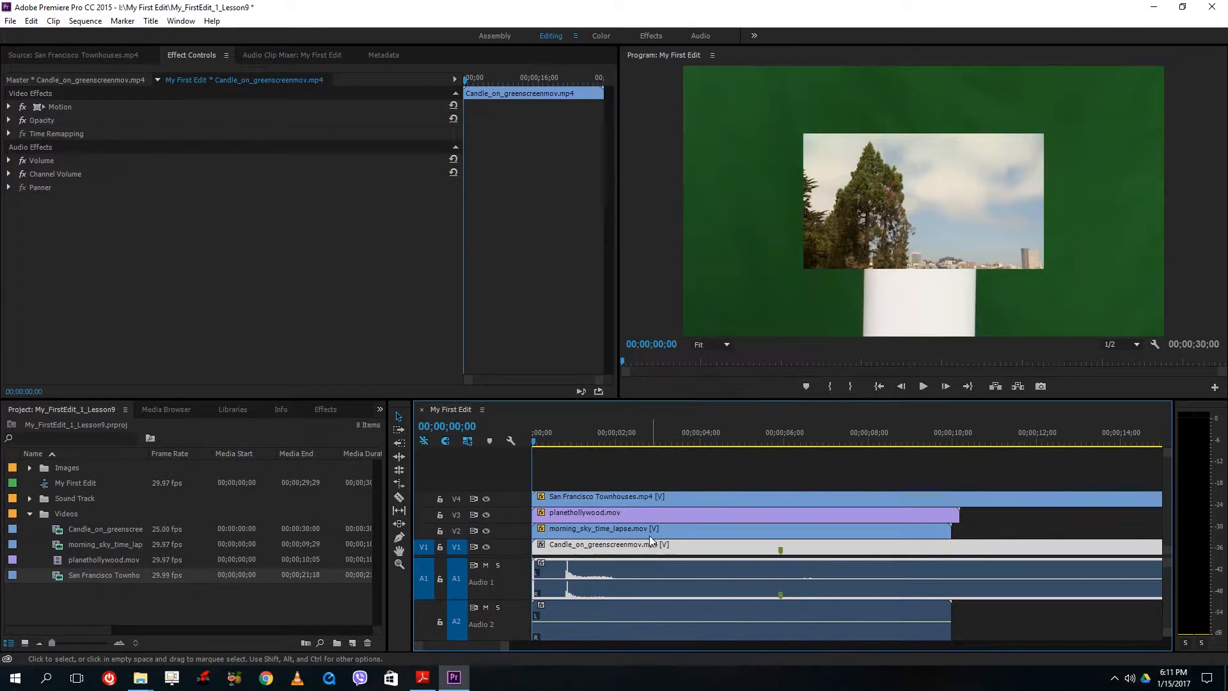
click(9, 107)
click(239, 133)
text(00.0)
key(Return)
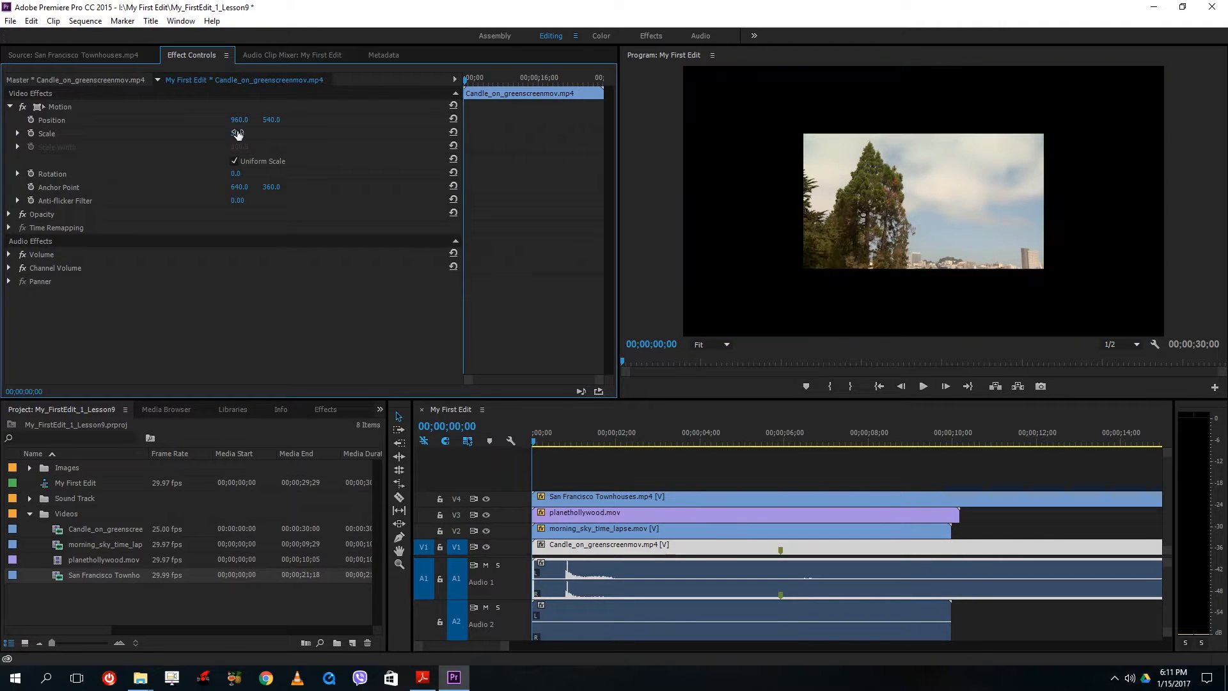
Step: Set the anchor point of the San Francisco Townhouses clip to 0, 0 to place it in the frame's lower-right quarter
click(883, 201)
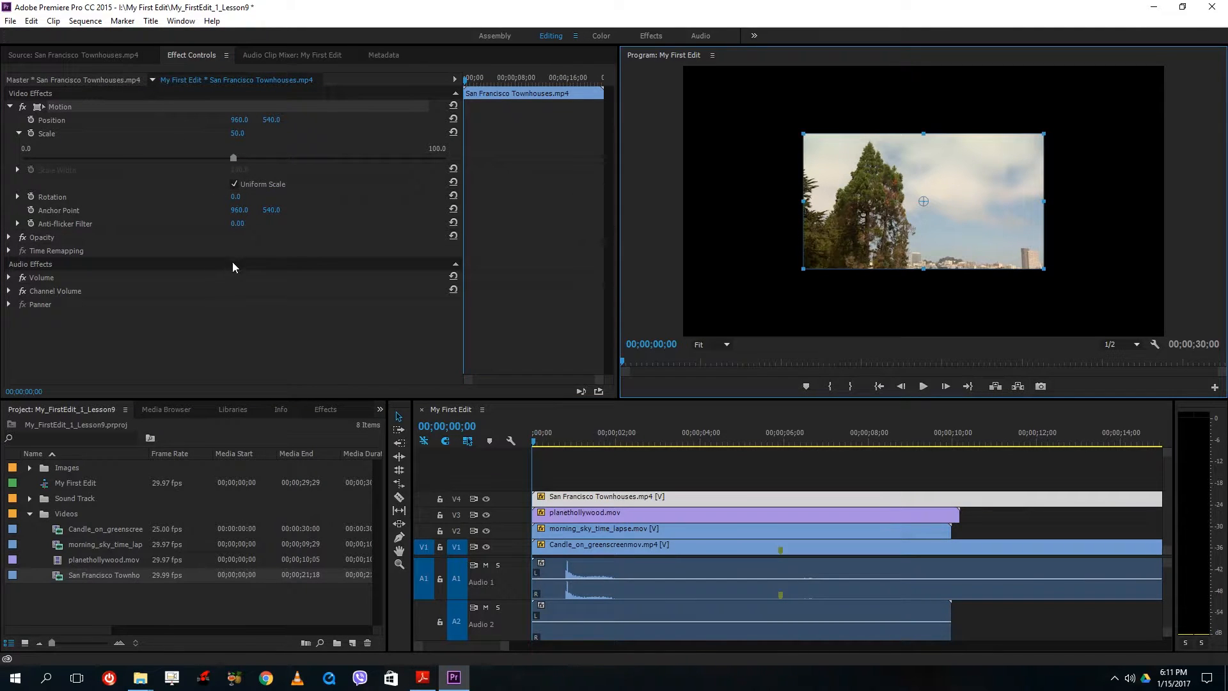
click(242, 209)
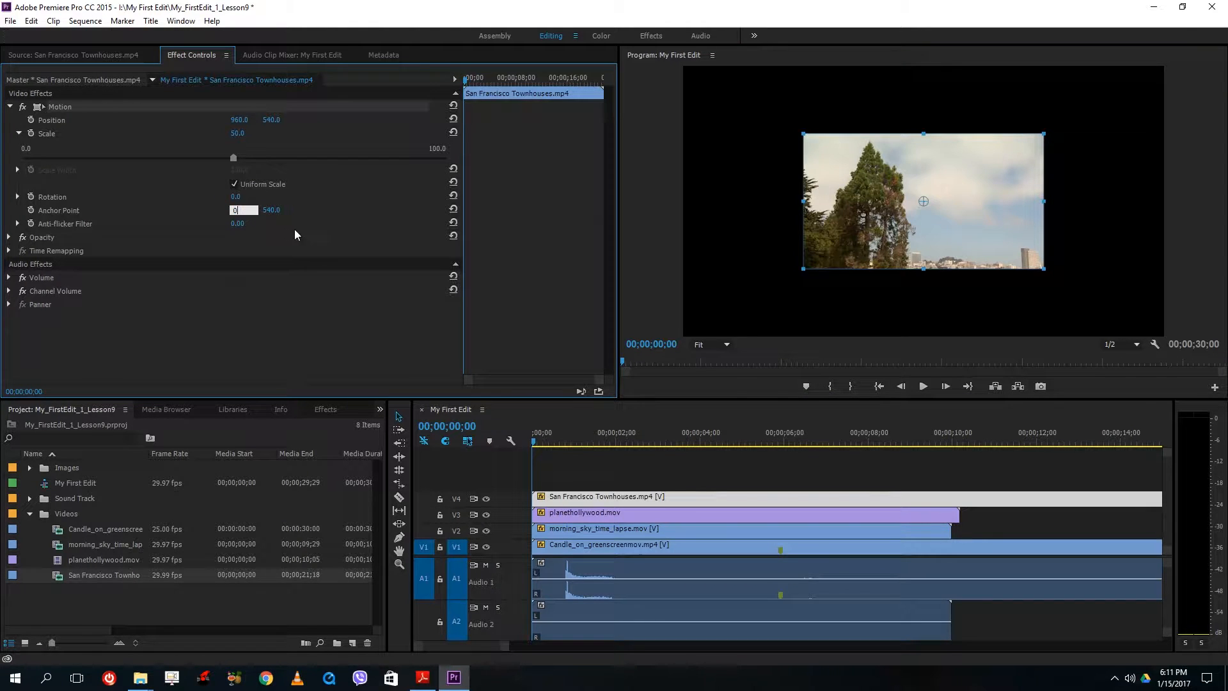
text(0)
key(Tab)
text(0)
click(927, 286)
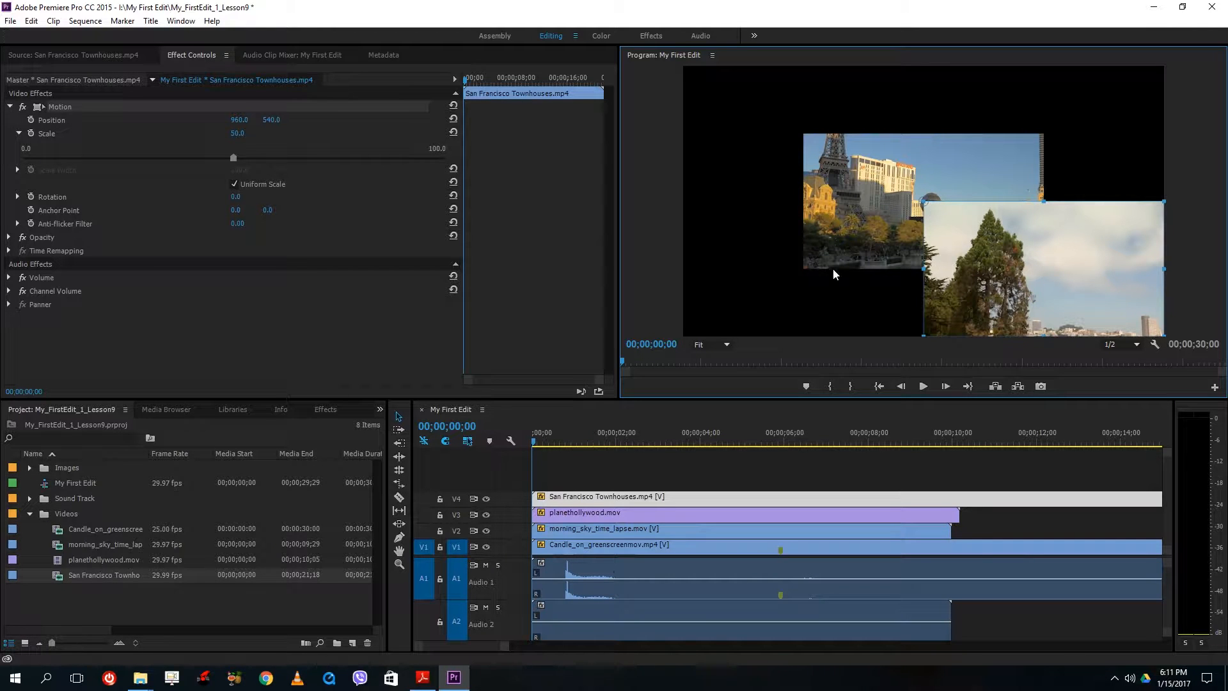
Step: Set the anchor point of planethollywood.mov to 1920, 1080 so the clip fills the frame's upper-left quarter
click(608, 512)
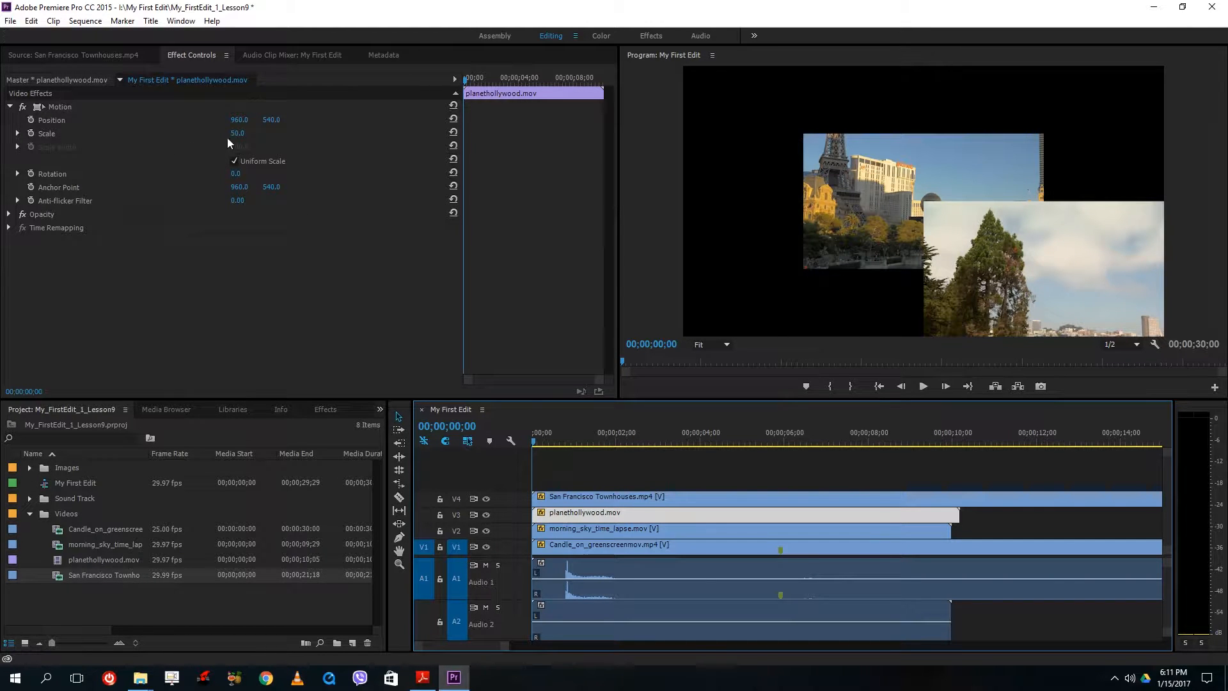
drag(240, 187, 853, 186)
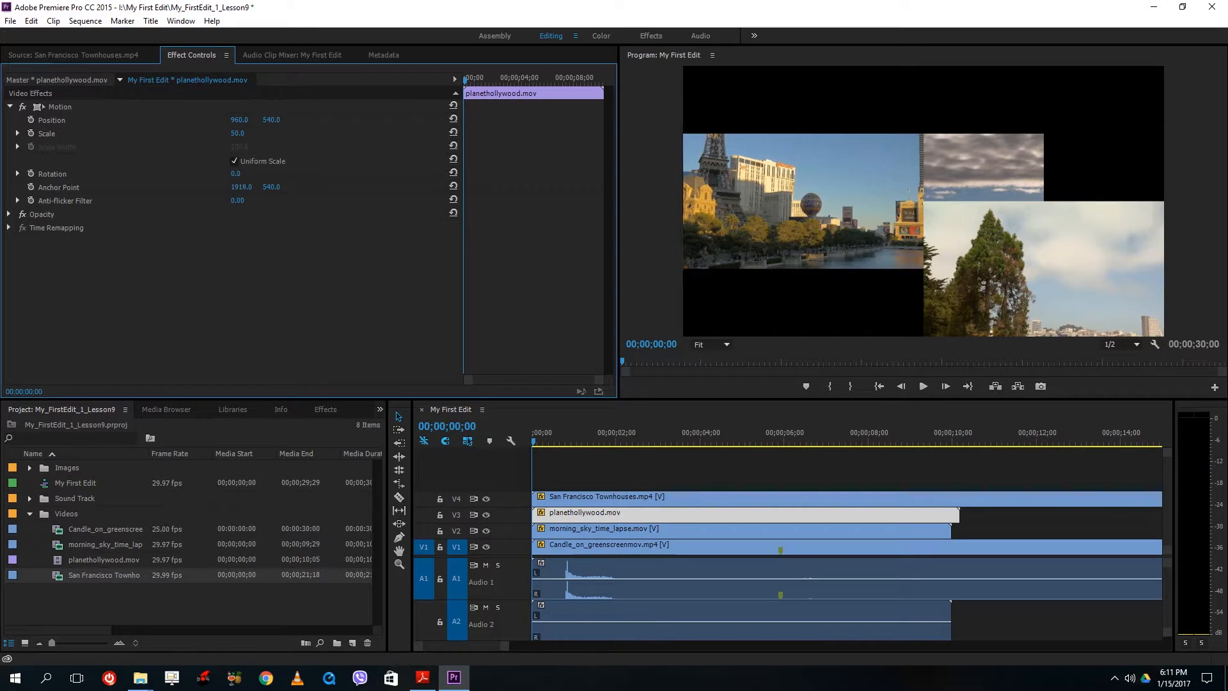
click(241, 187)
text(1920)
click(275, 187)
text(1080)
key(Return)
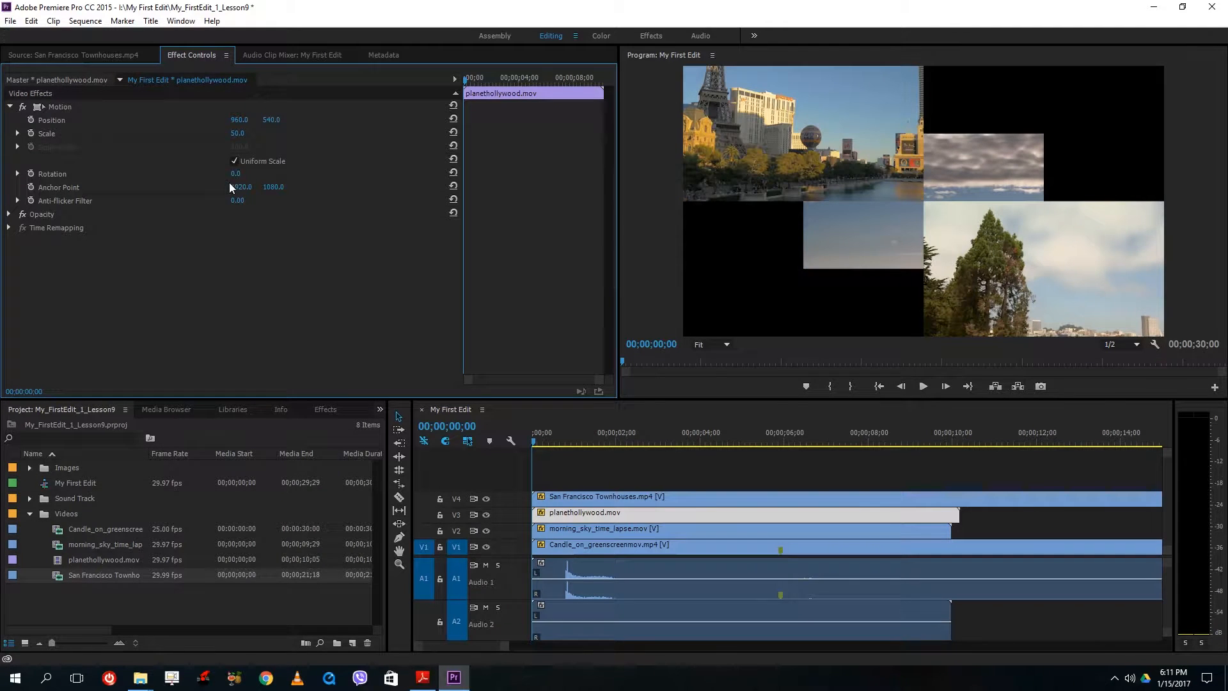
Step: Set the anchor point of morning_sky_time_lapse.mov to 1920, 0 so the clip fills the frame's lower-left quarter
click(659, 527)
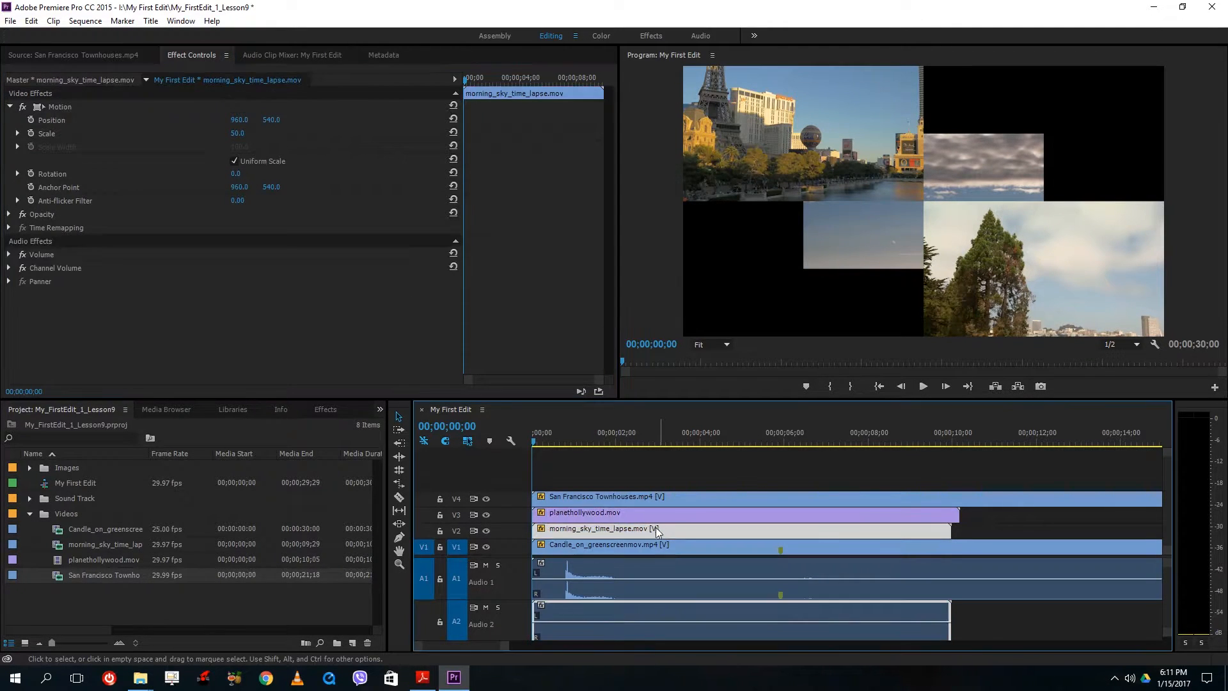
click(243, 186)
text(1)
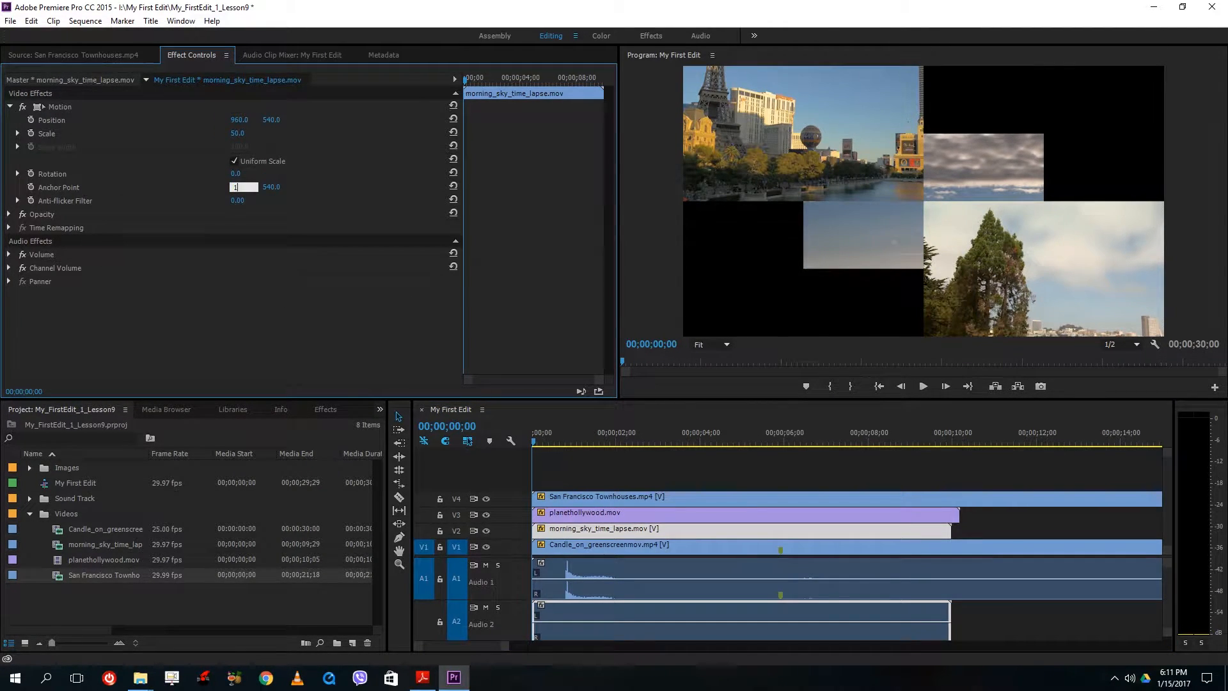
text(920)
key(Return)
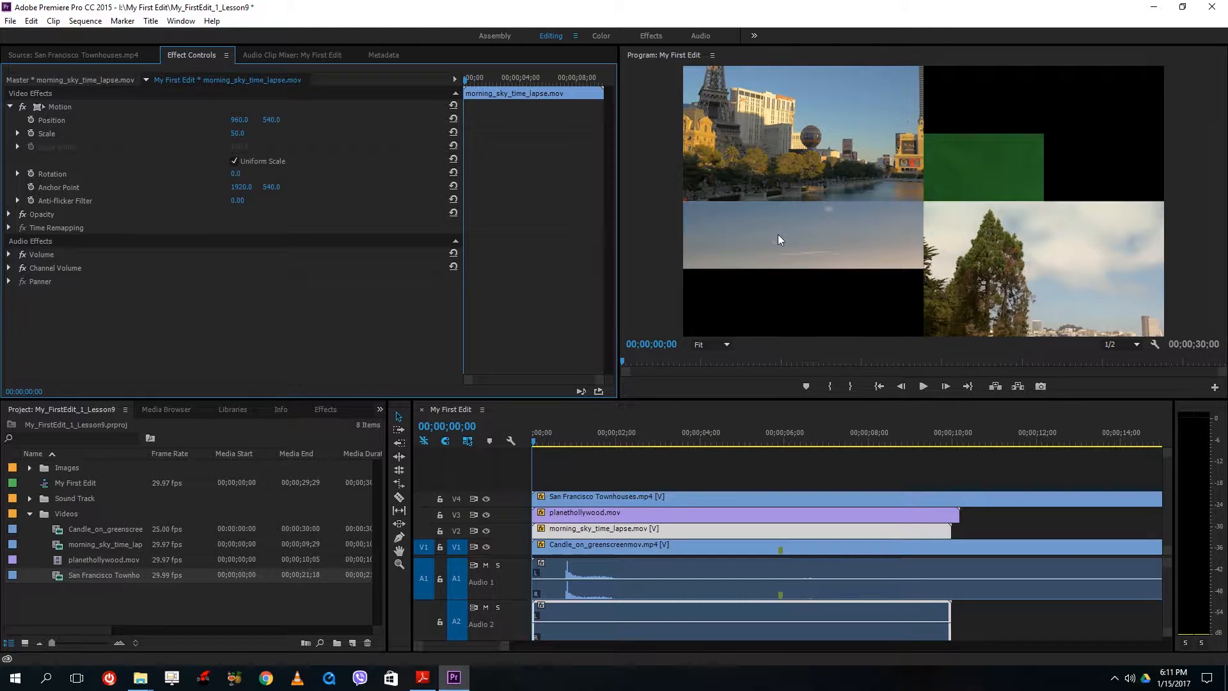
drag(267, 187, 179, 188)
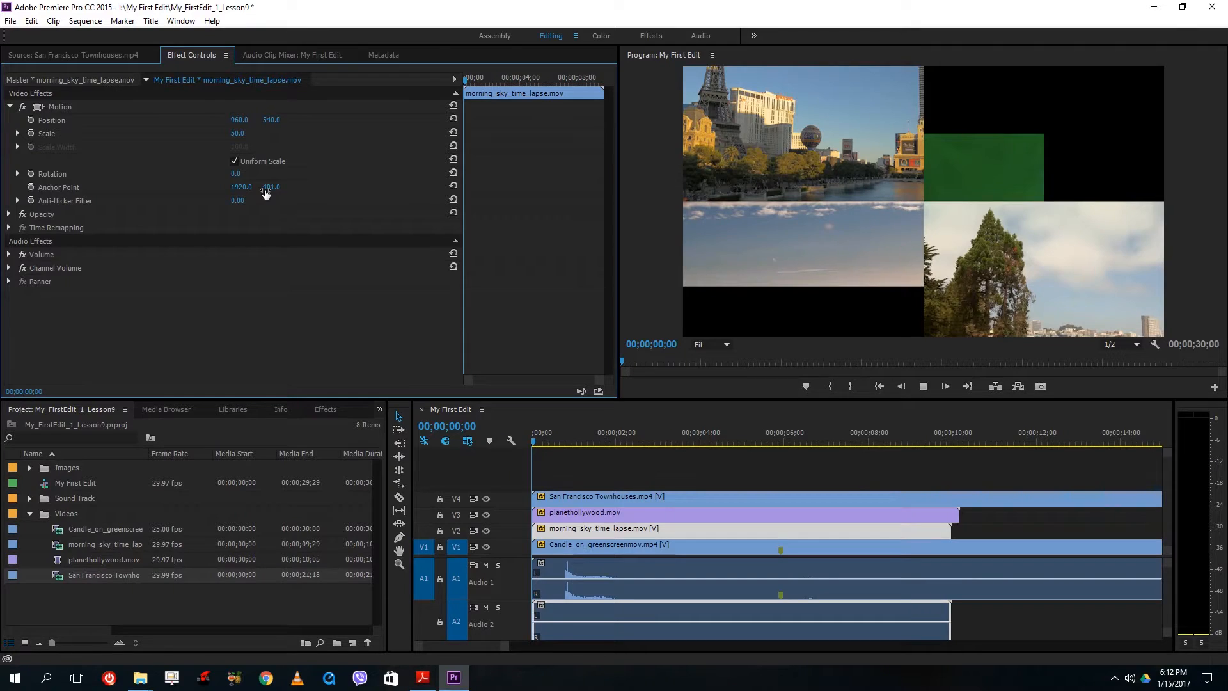
key(space)
key(space)
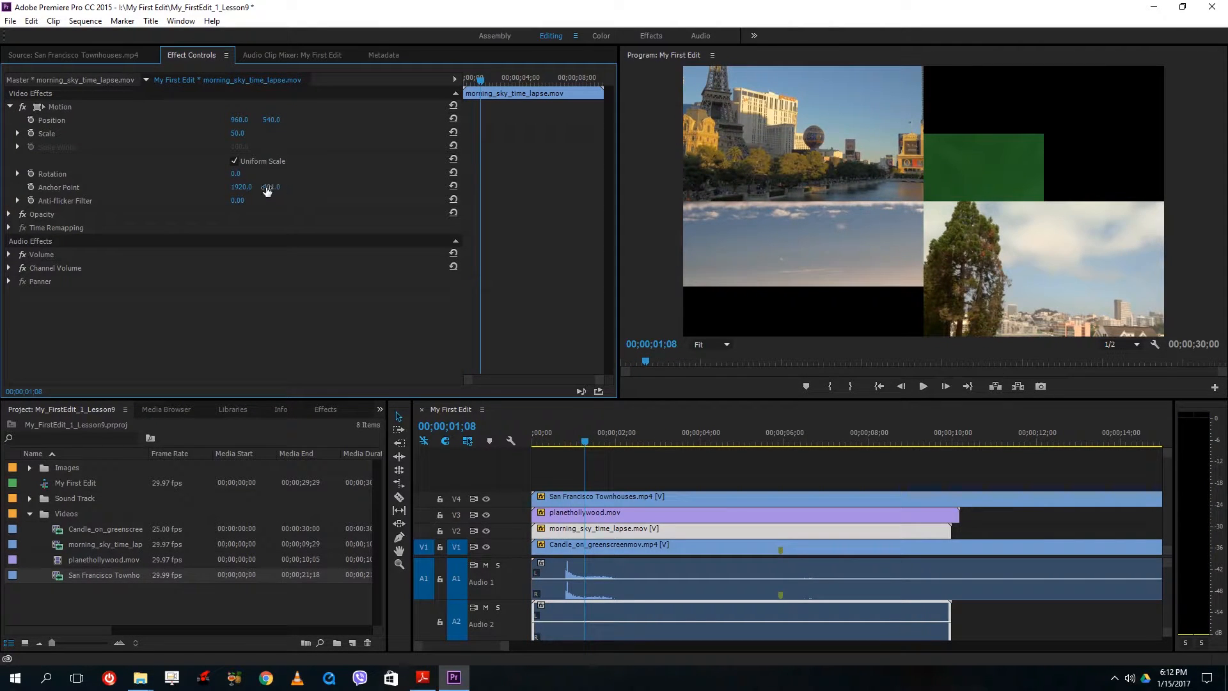
click(272, 187)
text(0)
key(Return)
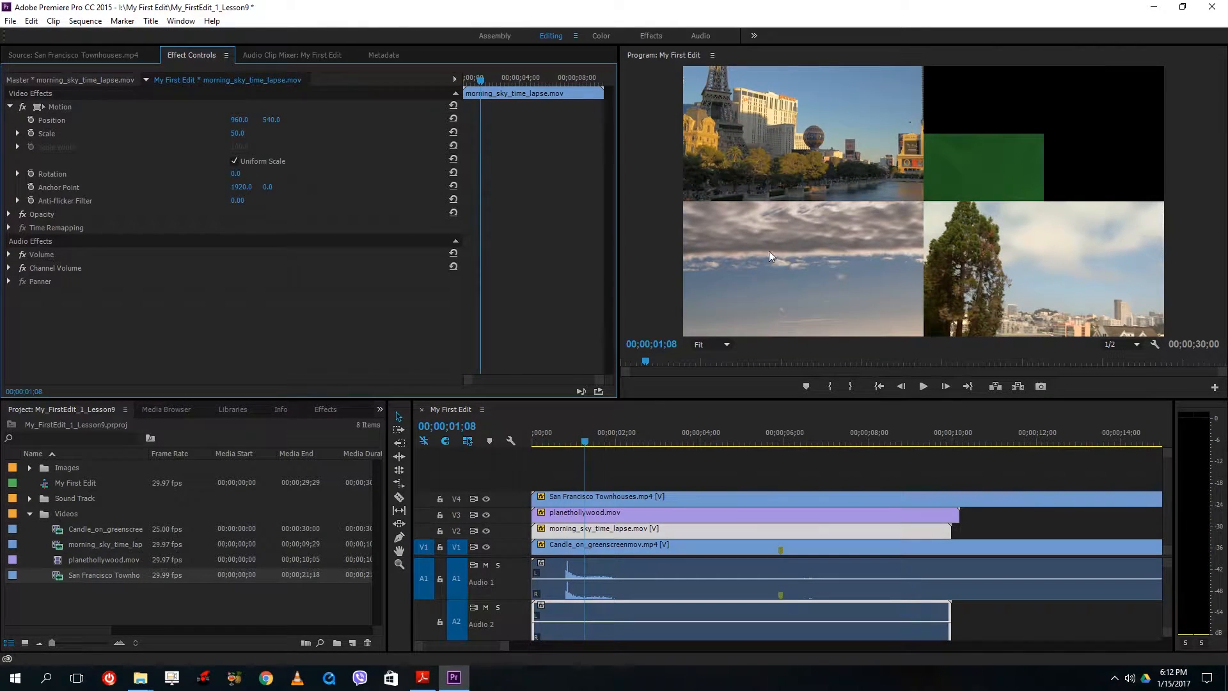
Step: Set the anchor point of Candle_on_greenscreenmov.mp4 to 0, 720 so the clip fills the frame's upper-right quarter
click(659, 515)
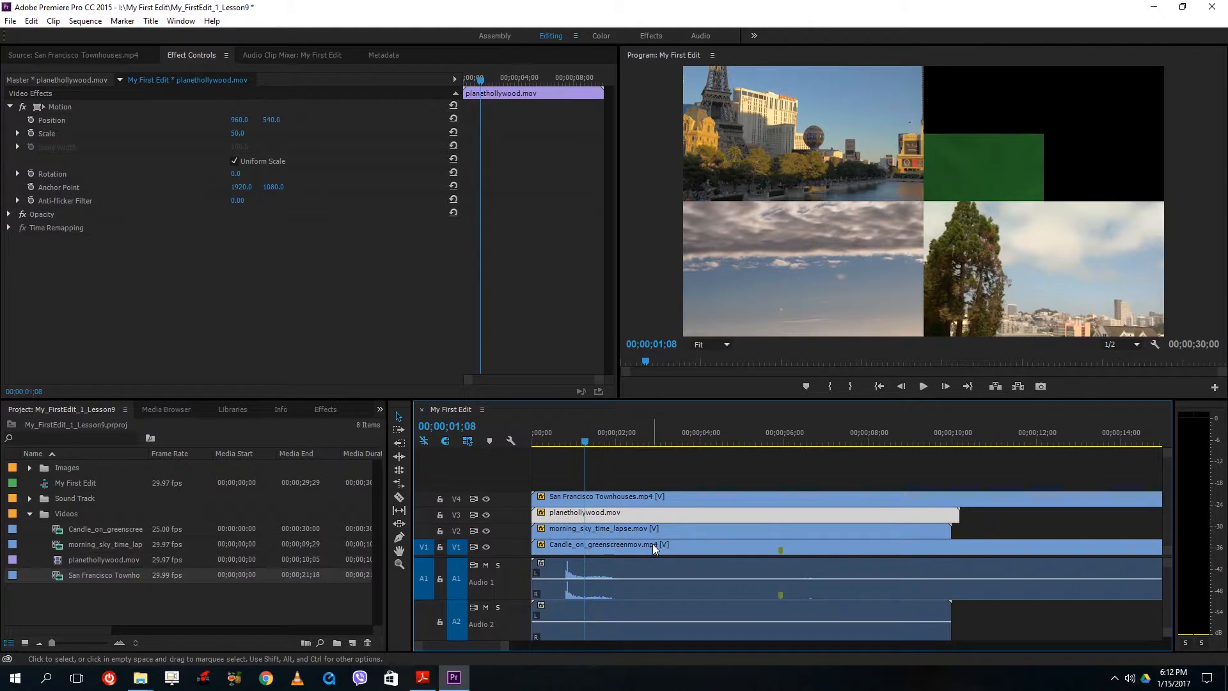
click(653, 544)
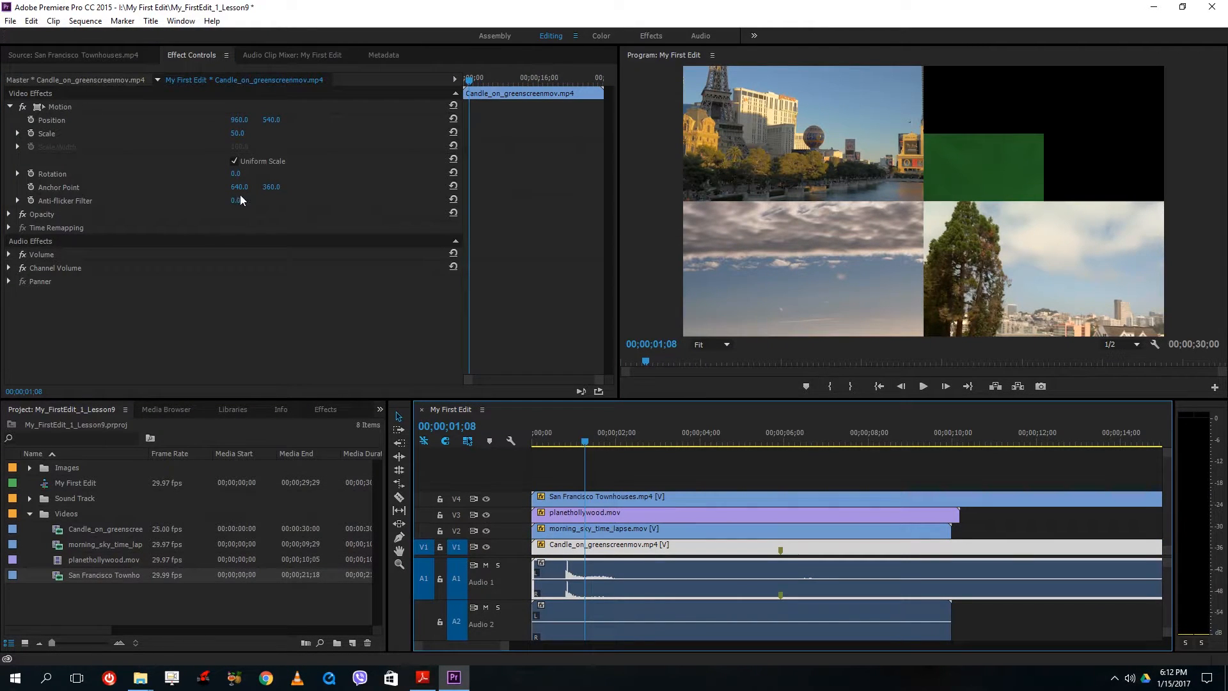
drag(239, 188, 16, 188)
drag(274, 187, 509, 186)
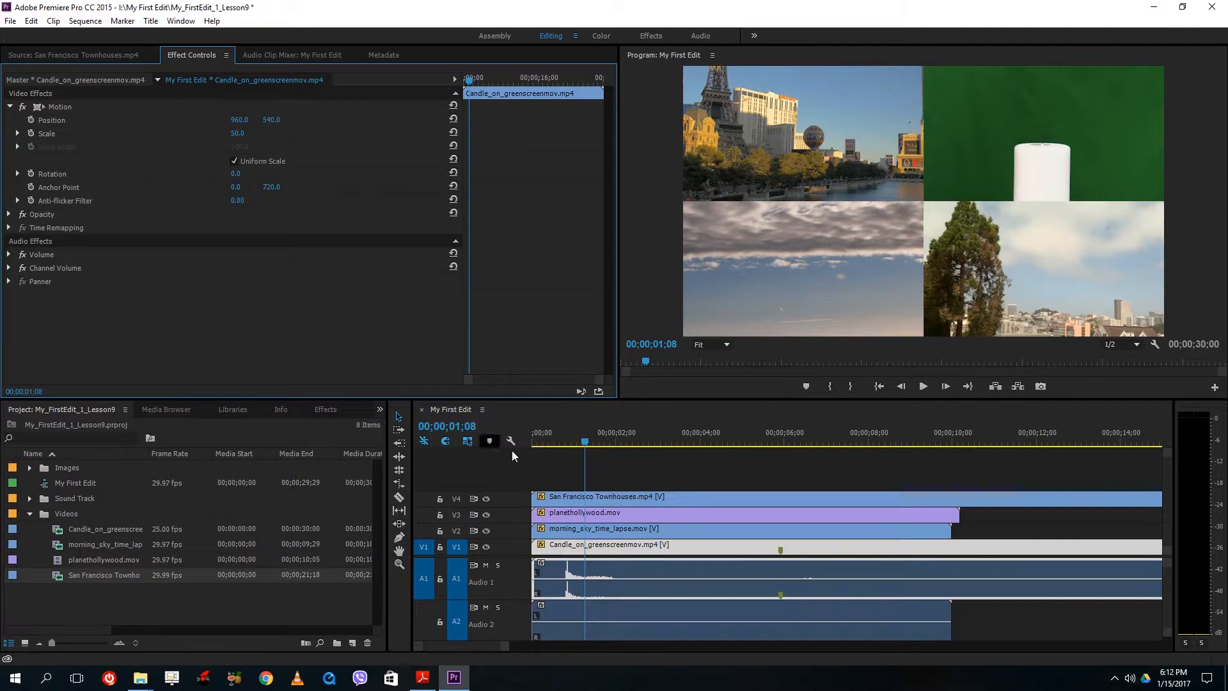
Step: Try shifting the San Francisco Townhouses clip by changing its horizontal and vertical anchor point values
click(644, 497)
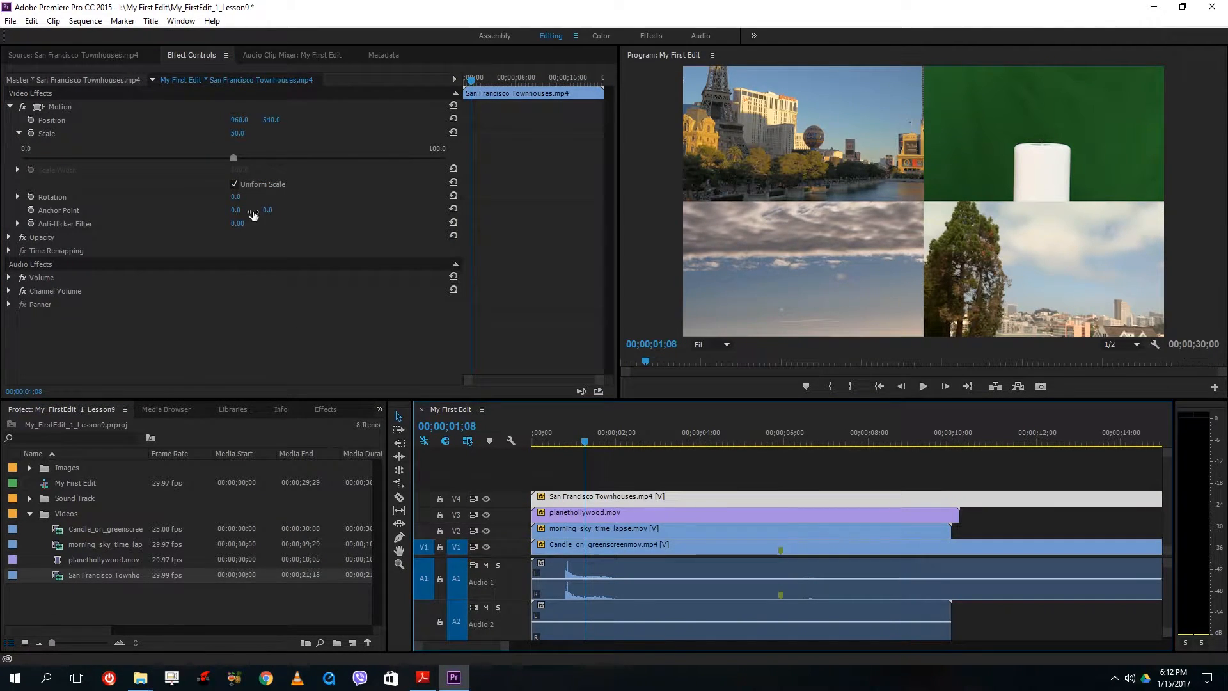
drag(237, 215, 386, 215)
drag(269, 215, 293, 215)
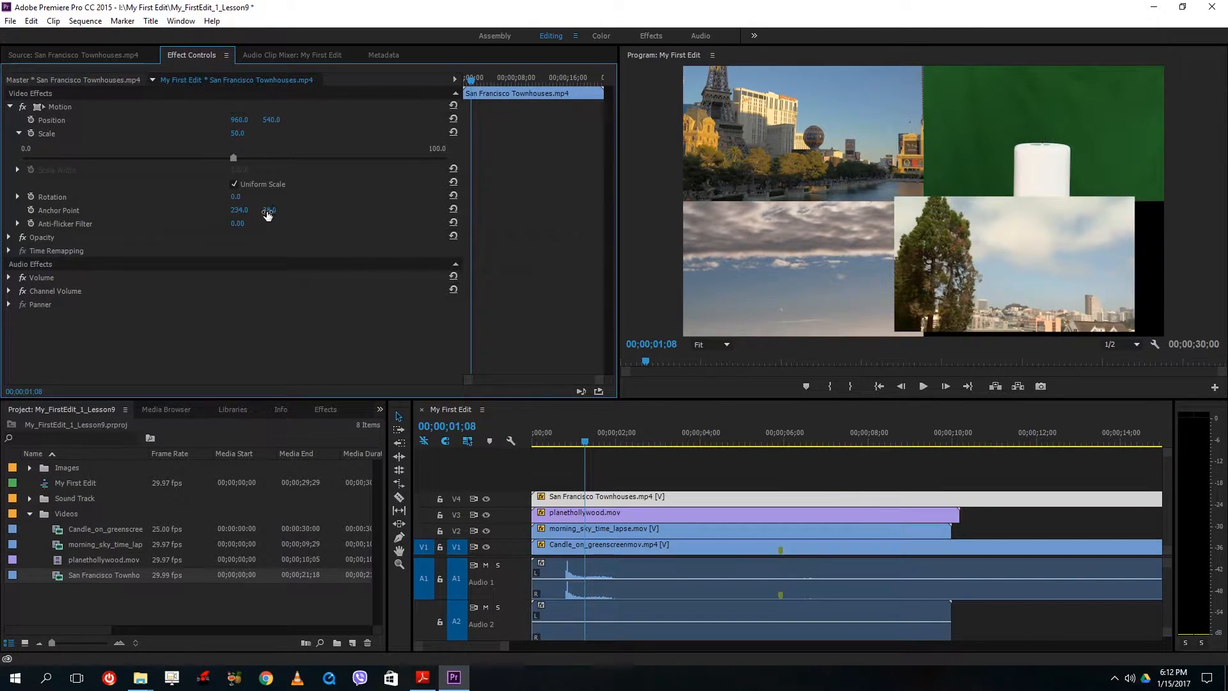
drag(243, 210, 156, 212)
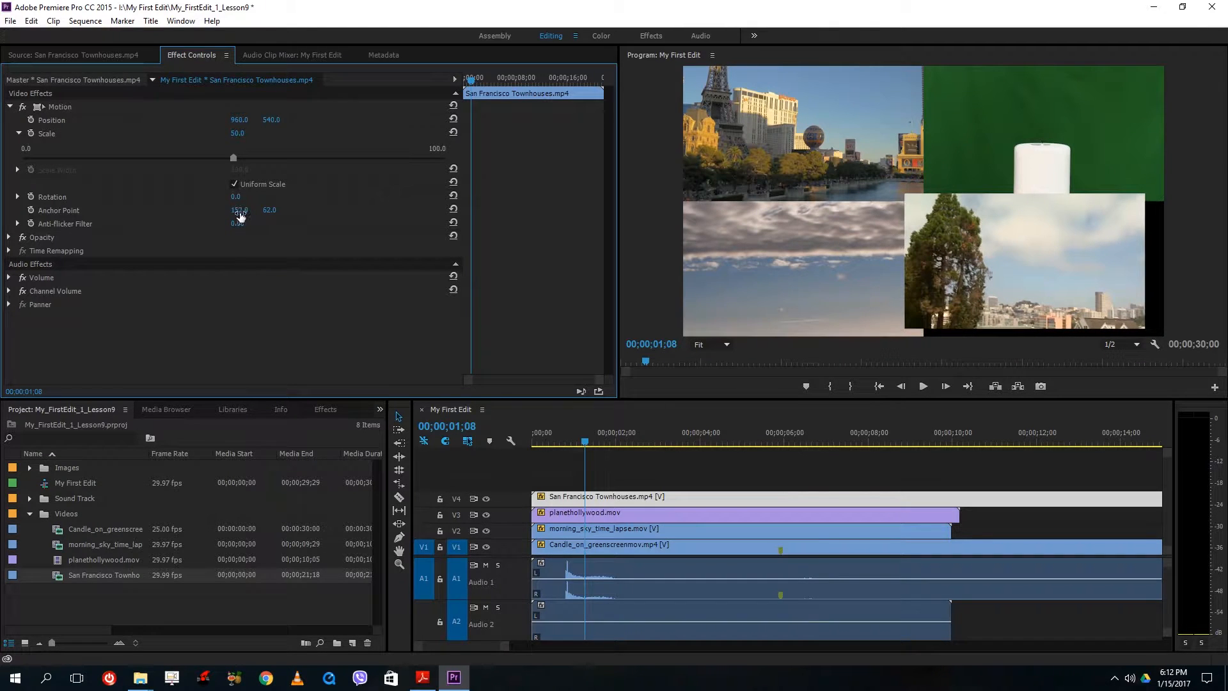
Step: Undo the anchor point shifts of the San Francisco Townhouses clip back to 0, 0
key(ctrl+z)
key(ctrl+z)
key(ctrl+z)
key(ctrl+z)
key(ctrl+z)
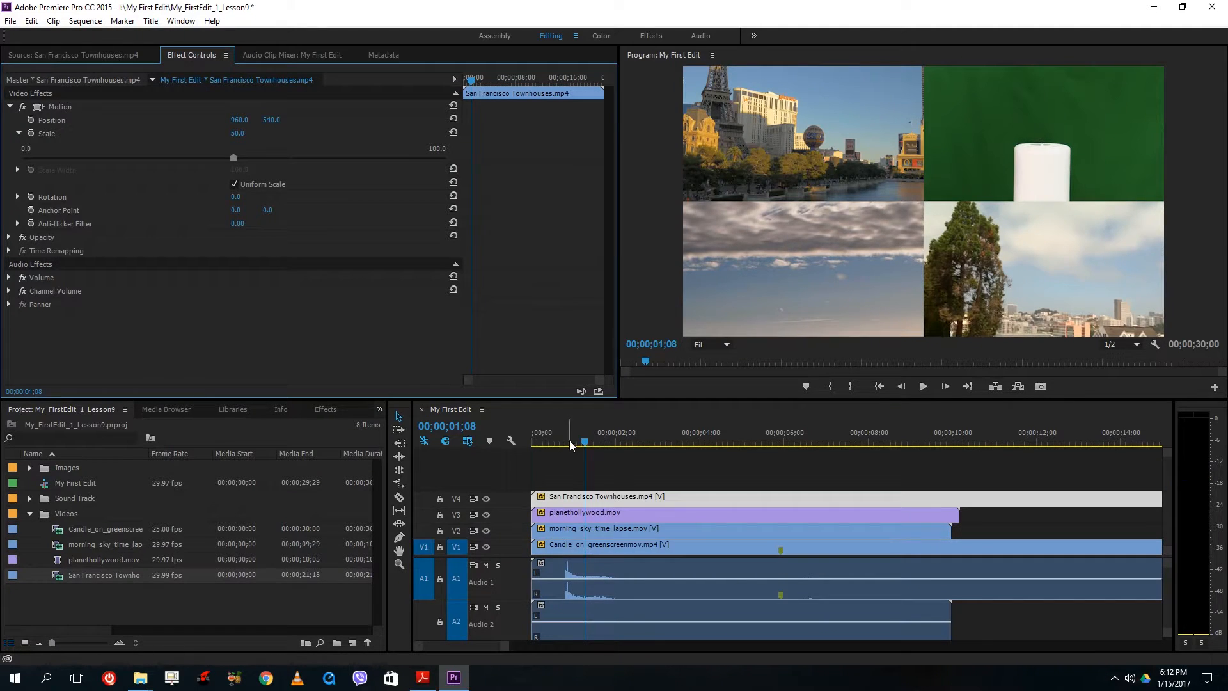
Step: Scrub through the opening seconds of the four-way split screen, return to the start and play it
drag(572, 440, 629, 427)
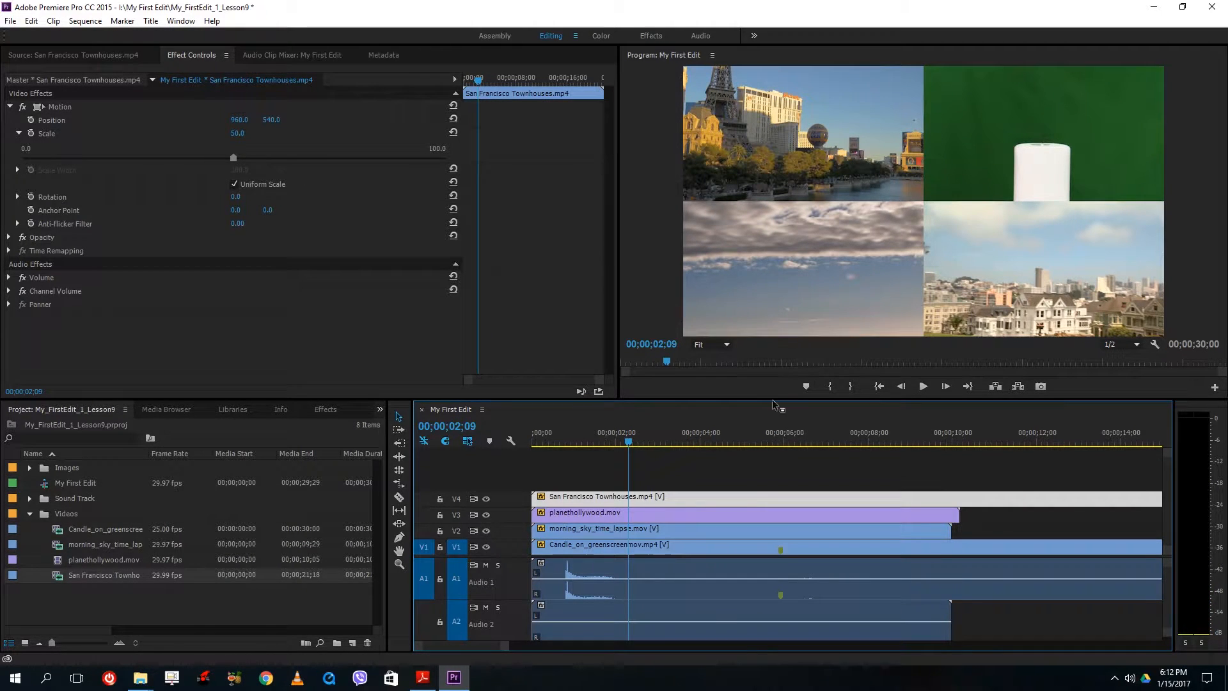
drag(630, 440, 405, 449)
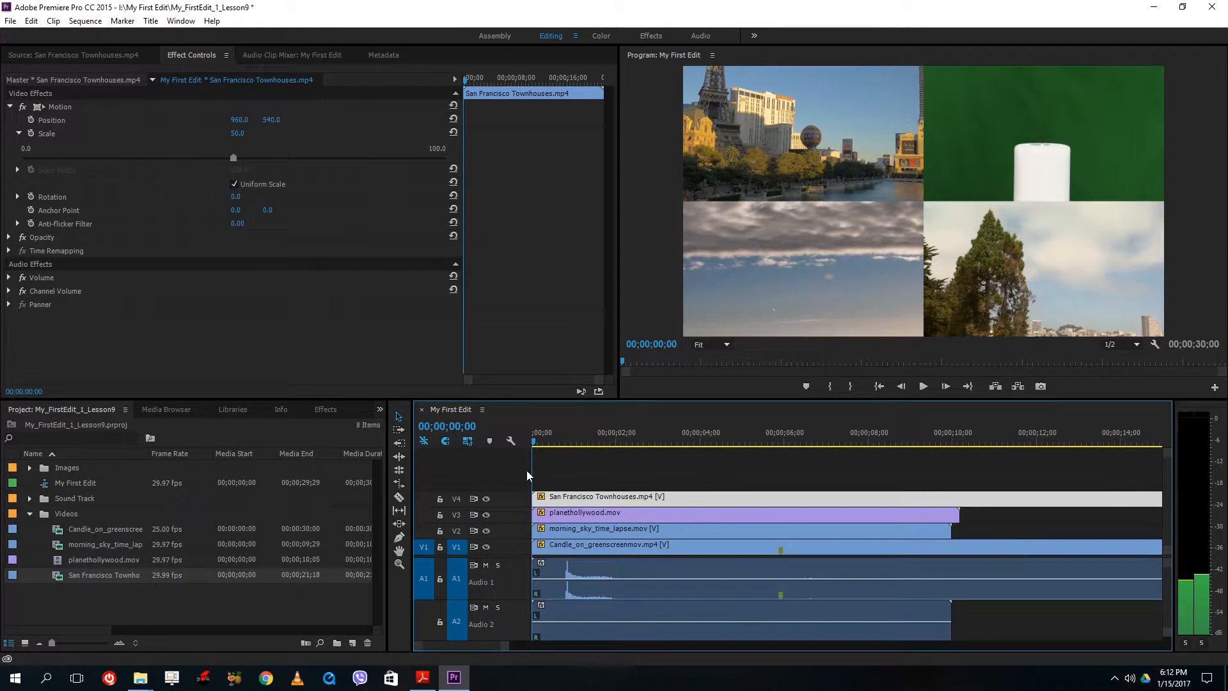
key(space)
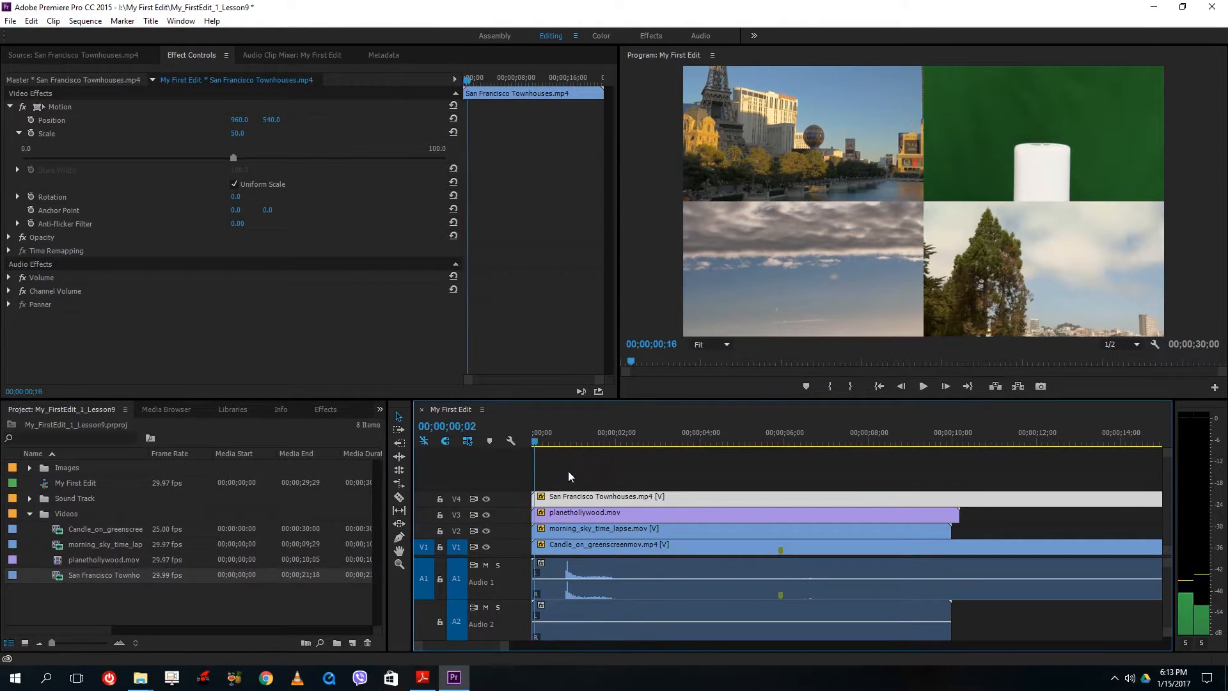
Step: Enable Position and Scale keyframing on the San Francisco Townhouses clip at 00;00;00;26, and remove the Position keyframe so only Scale is animated
drag(570, 476, 566, 477)
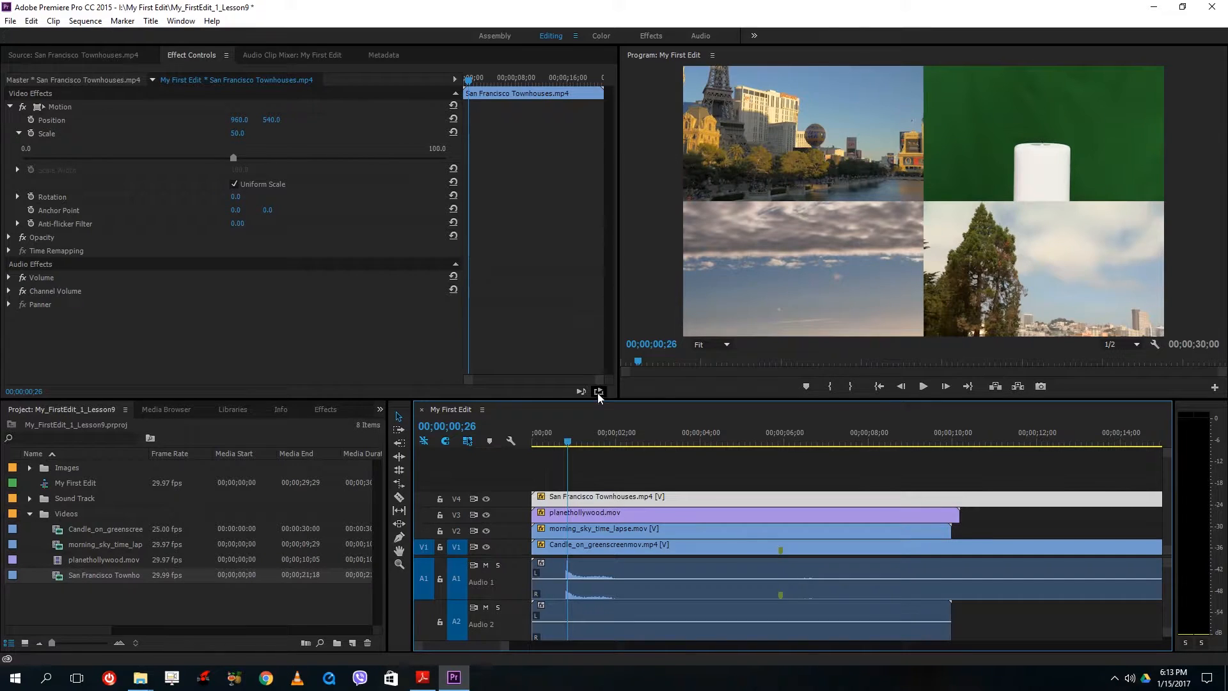
drag(602, 379, 529, 380)
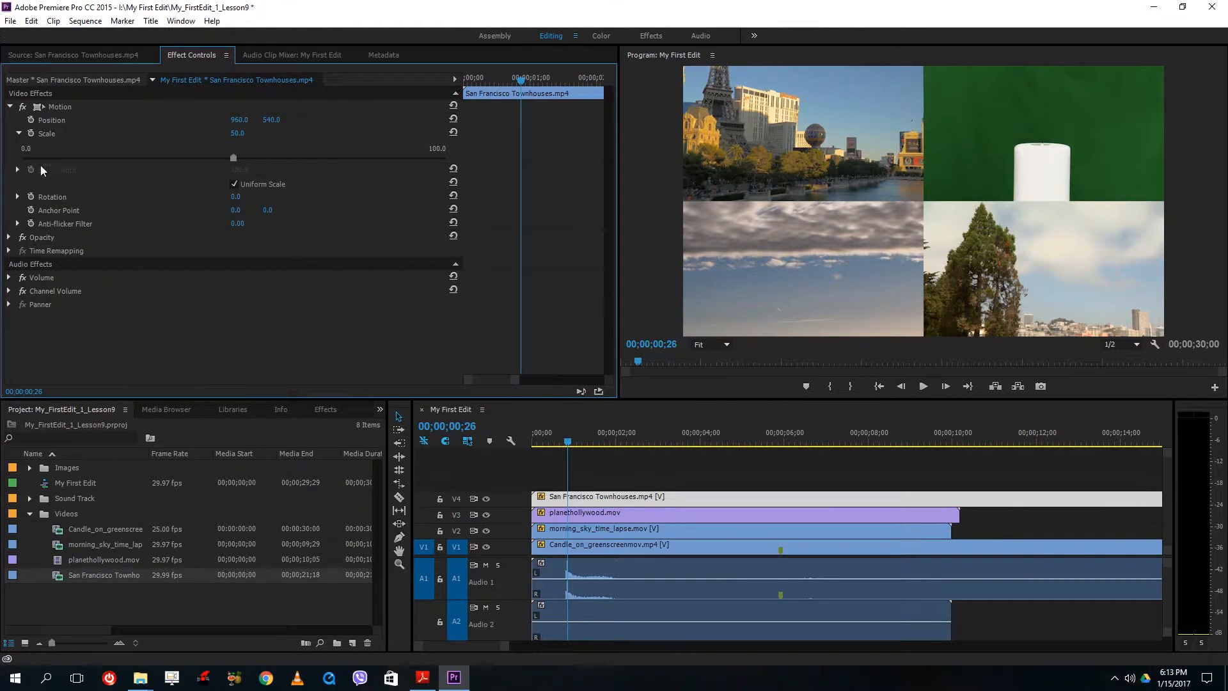
click(30, 121)
click(30, 133)
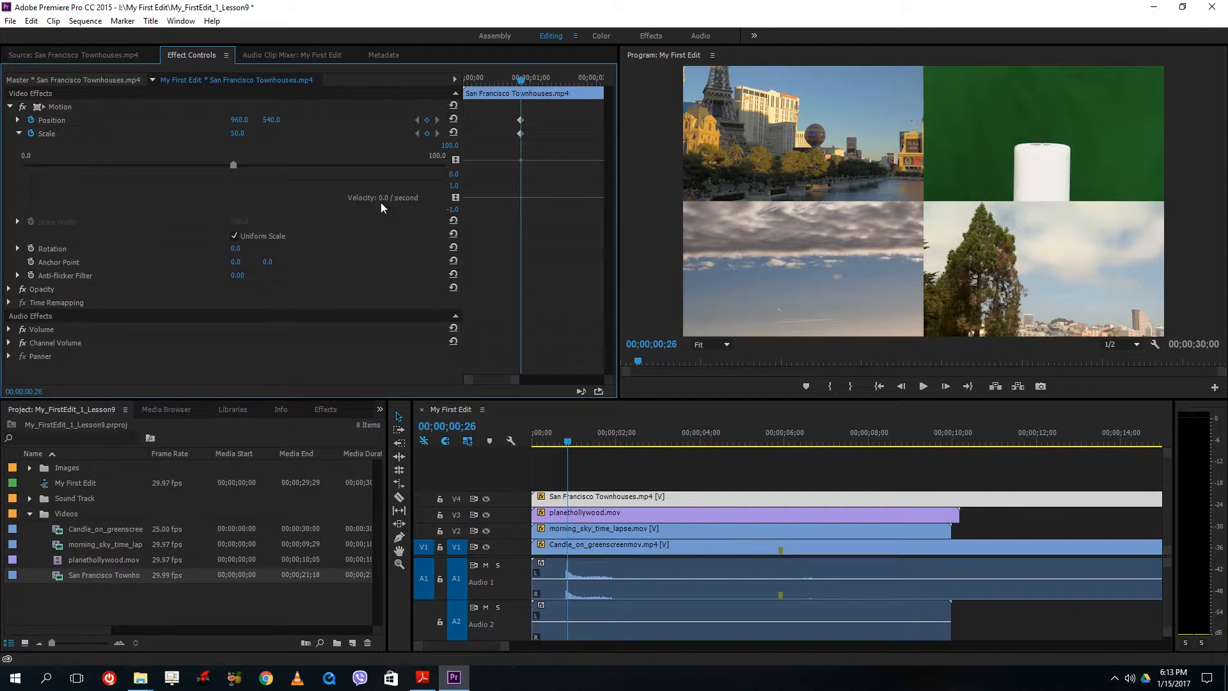
click(30, 120)
click(660, 355)
Step: Move the playhead to the start of the clip and back onto the Scale keyframe at 00;00;00;26
drag(522, 80, 430, 78)
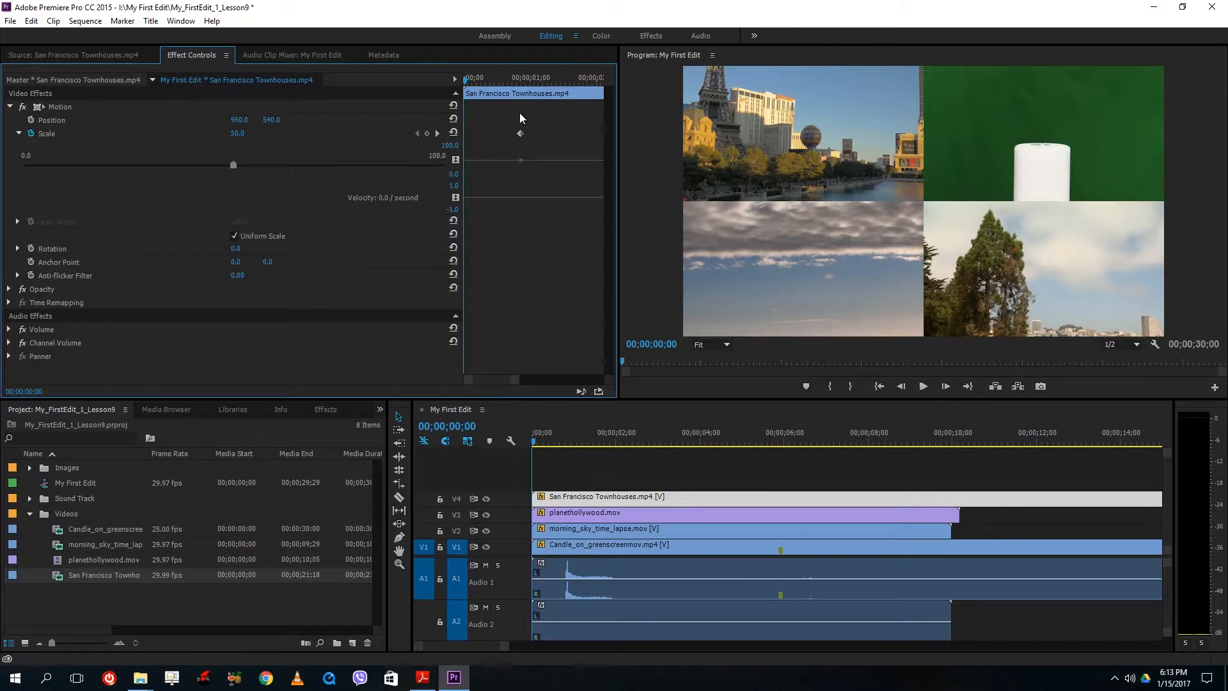
click(516, 78)
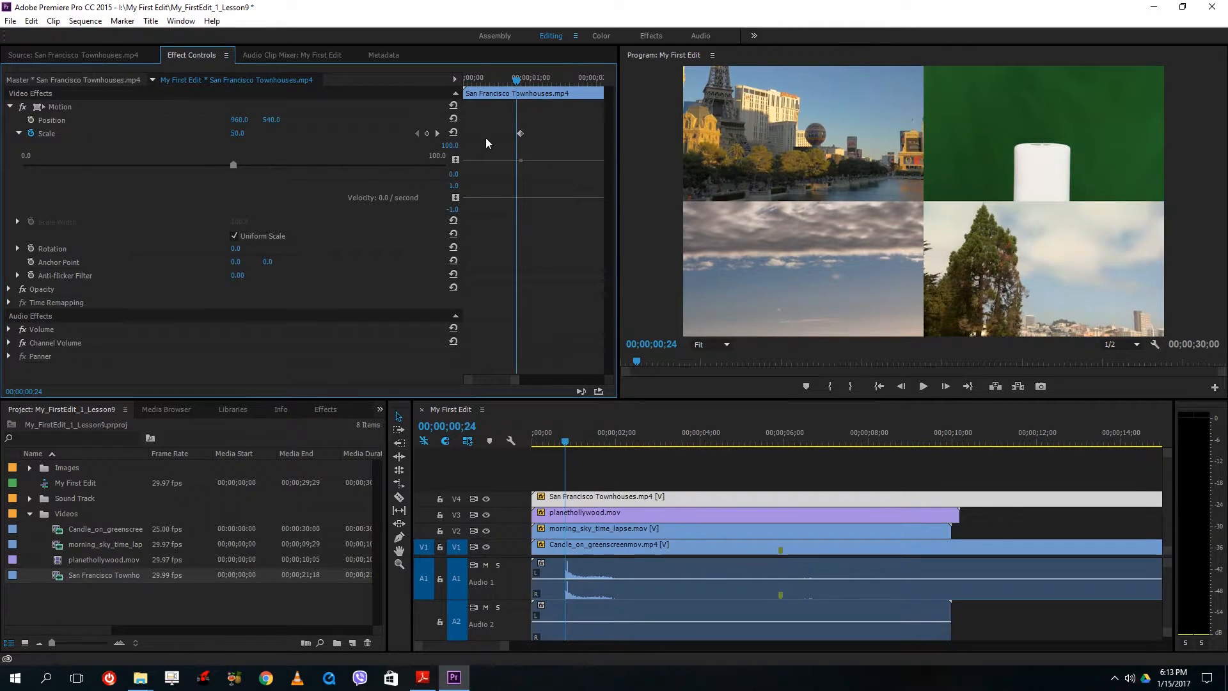
click(521, 80)
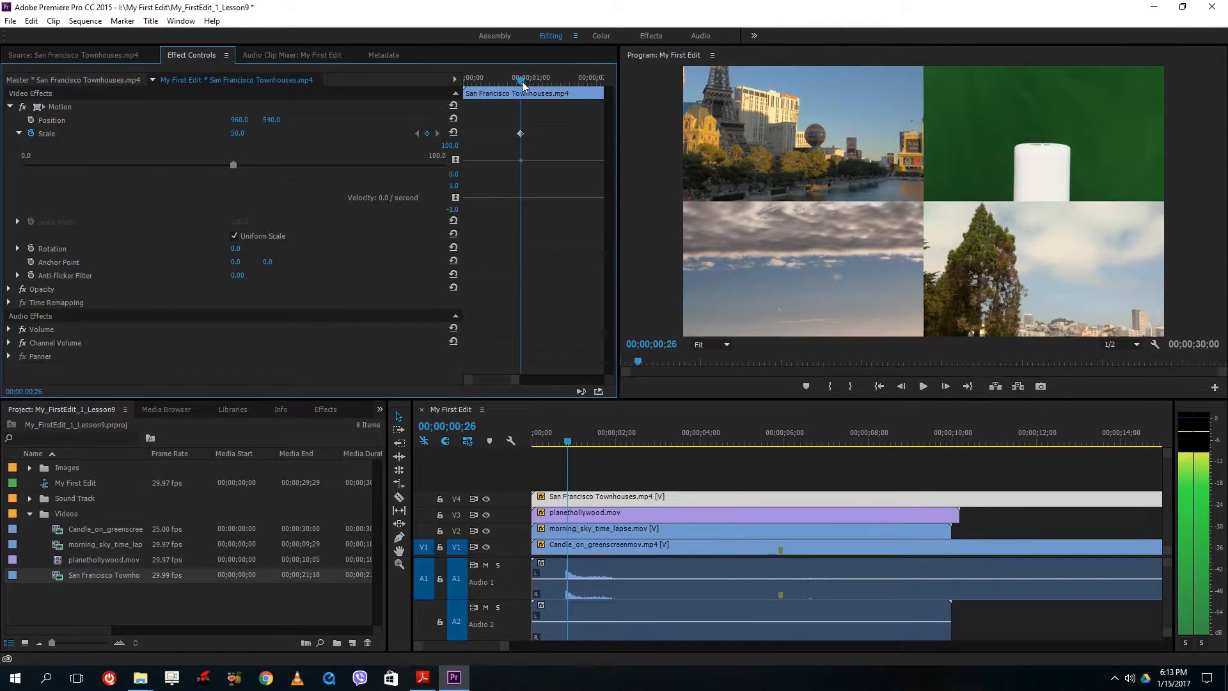
Step: At the start of the sequence, try a Scale of 100 on the Candle_on_greenscreenmov clip and undo it
drag(518, 78, 370, 87)
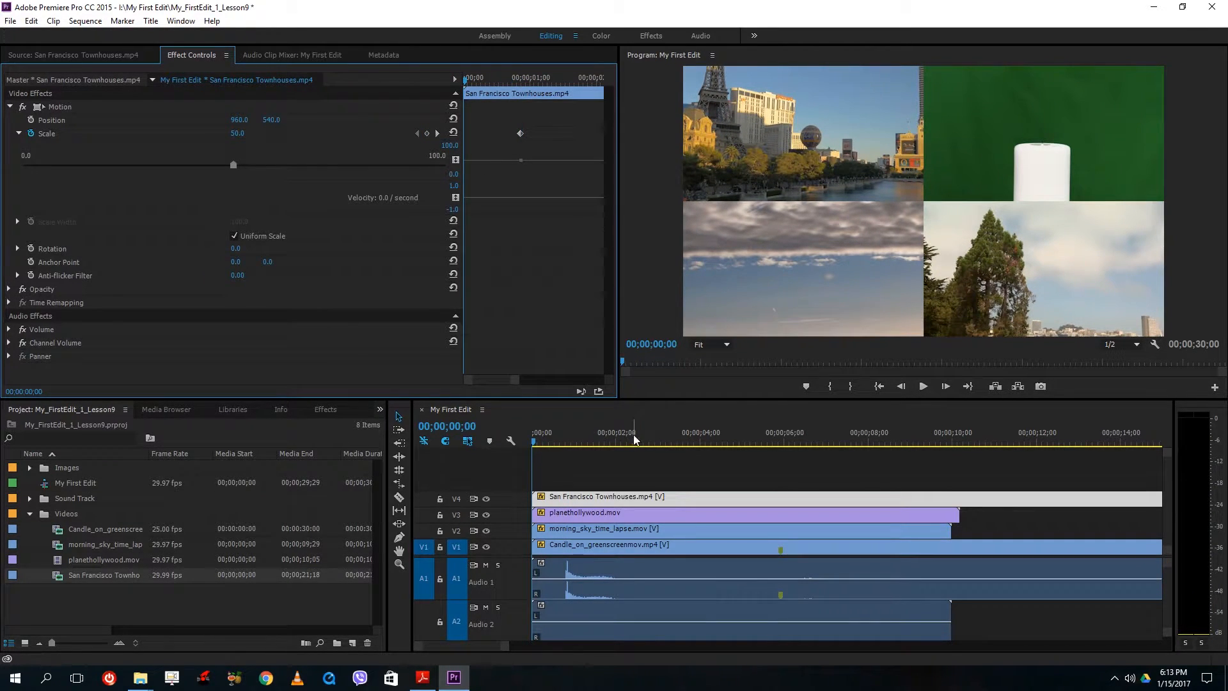
click(594, 544)
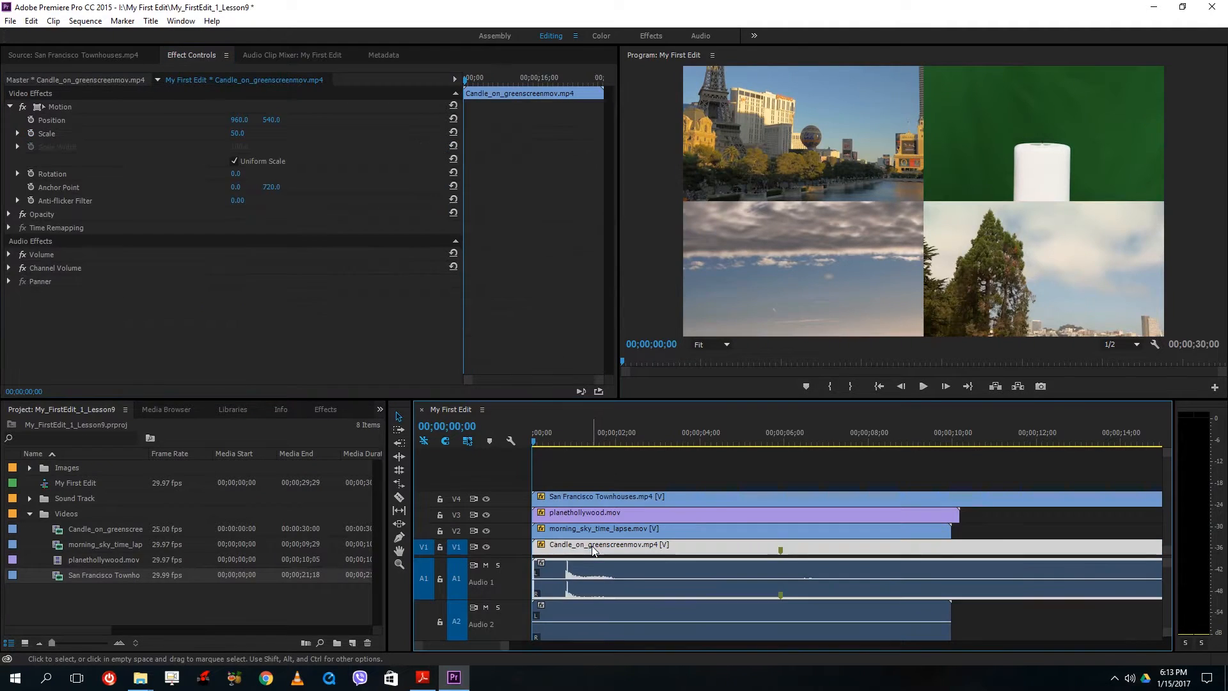
click(233, 135)
text(100)
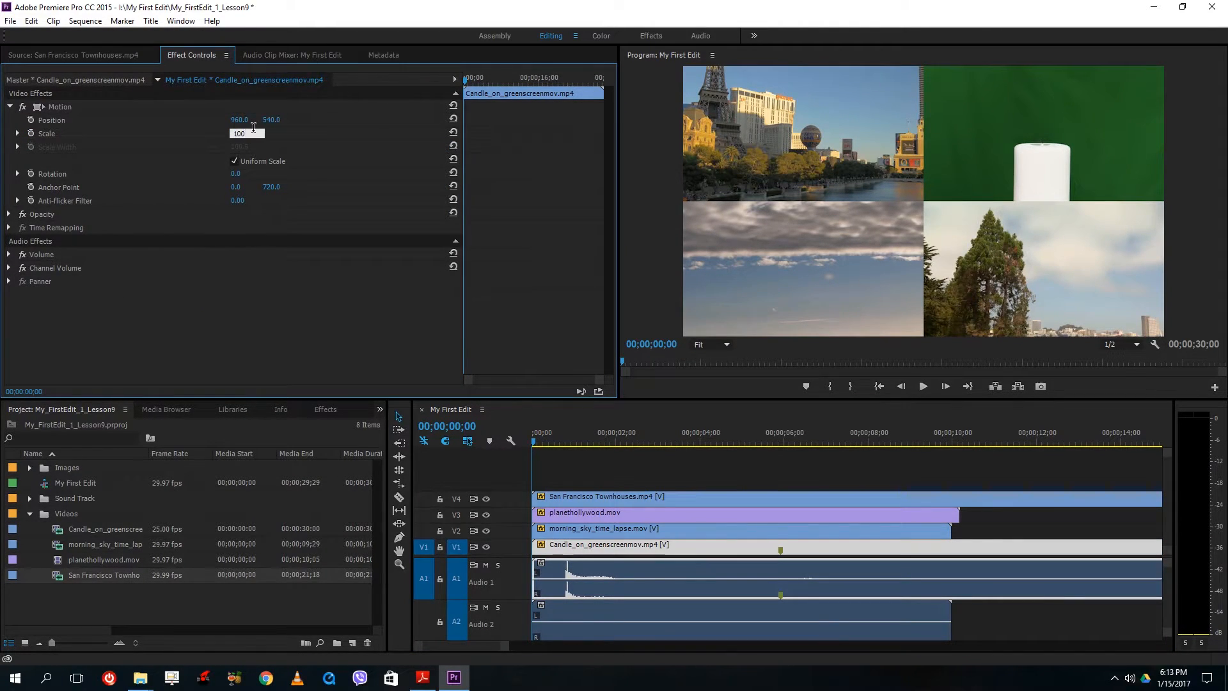
key(Return)
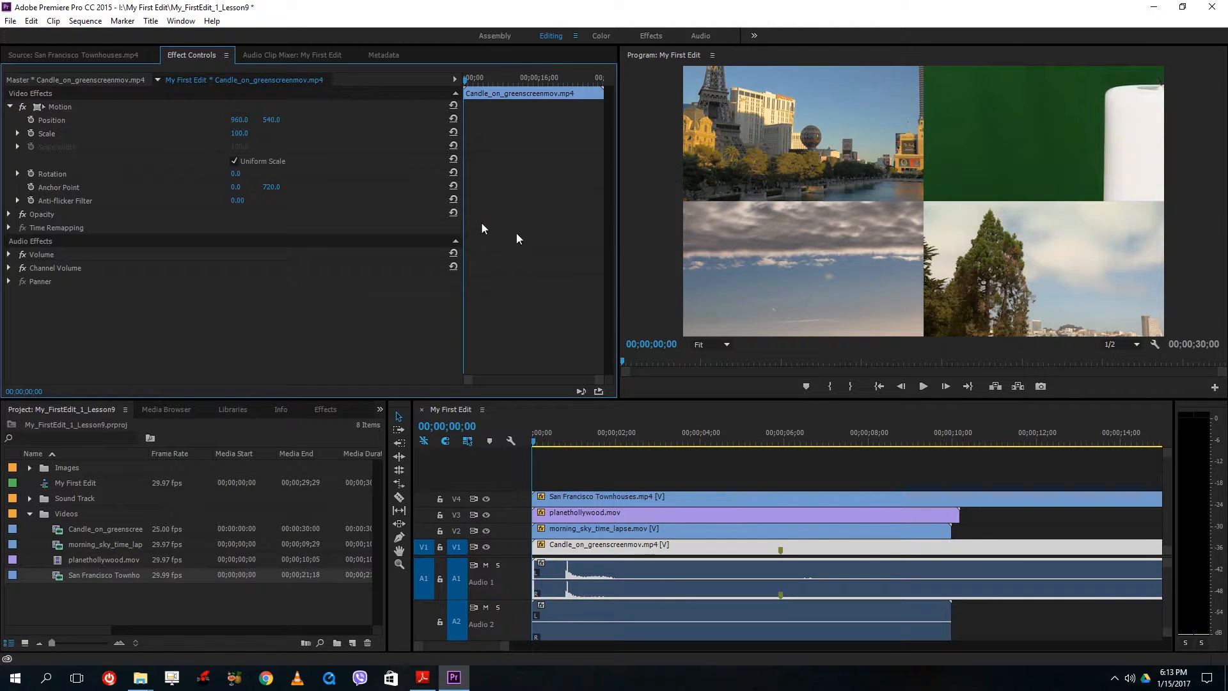
key(ctrl+z)
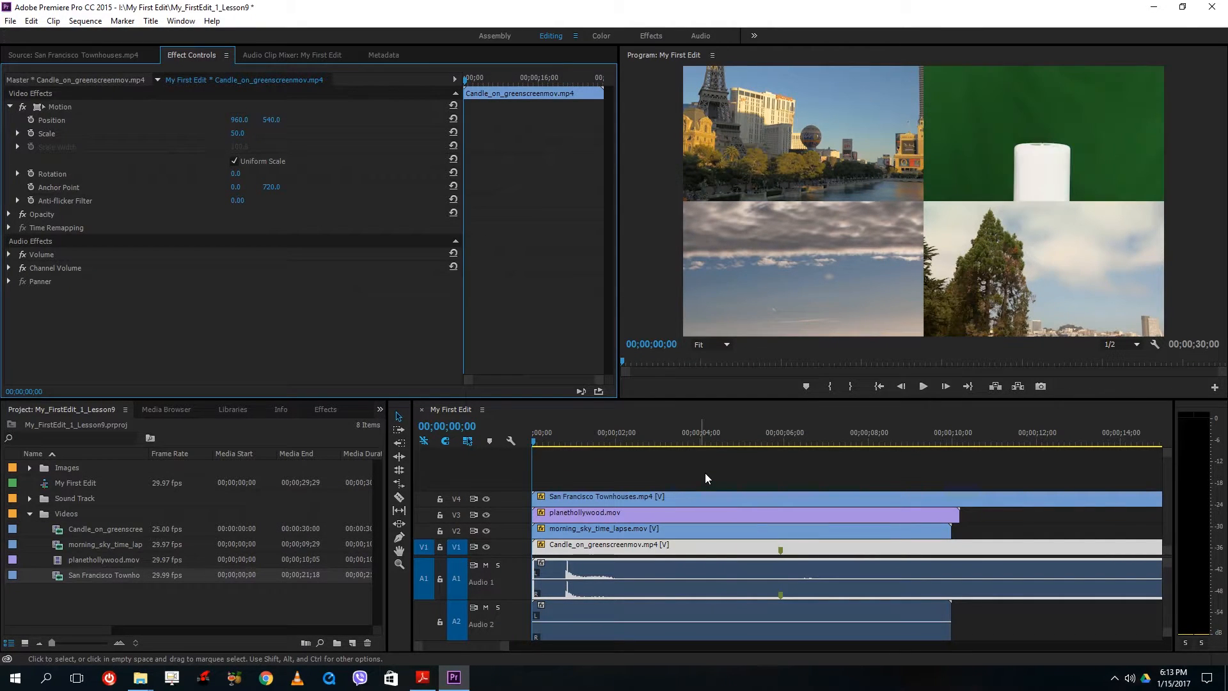
Step: Return the playhead to the San Francisco Townhouses clip's Scale keyframe at 00;00;00;26, leaving no clip selected
click(673, 496)
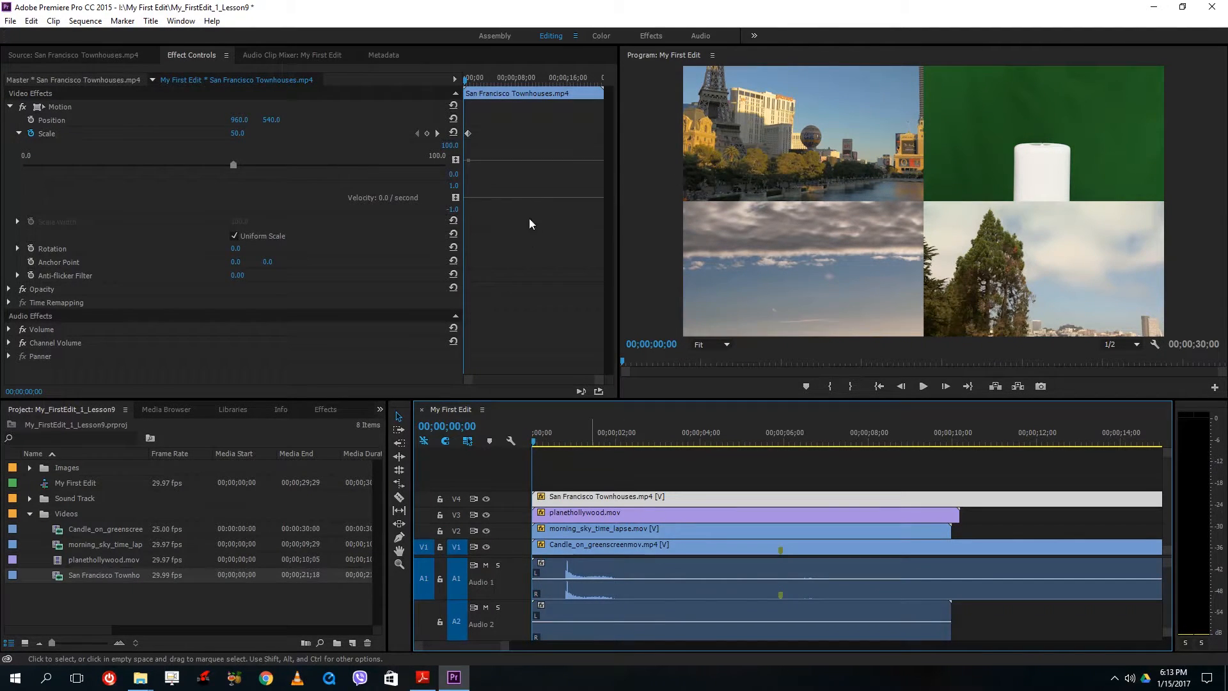
click(439, 132)
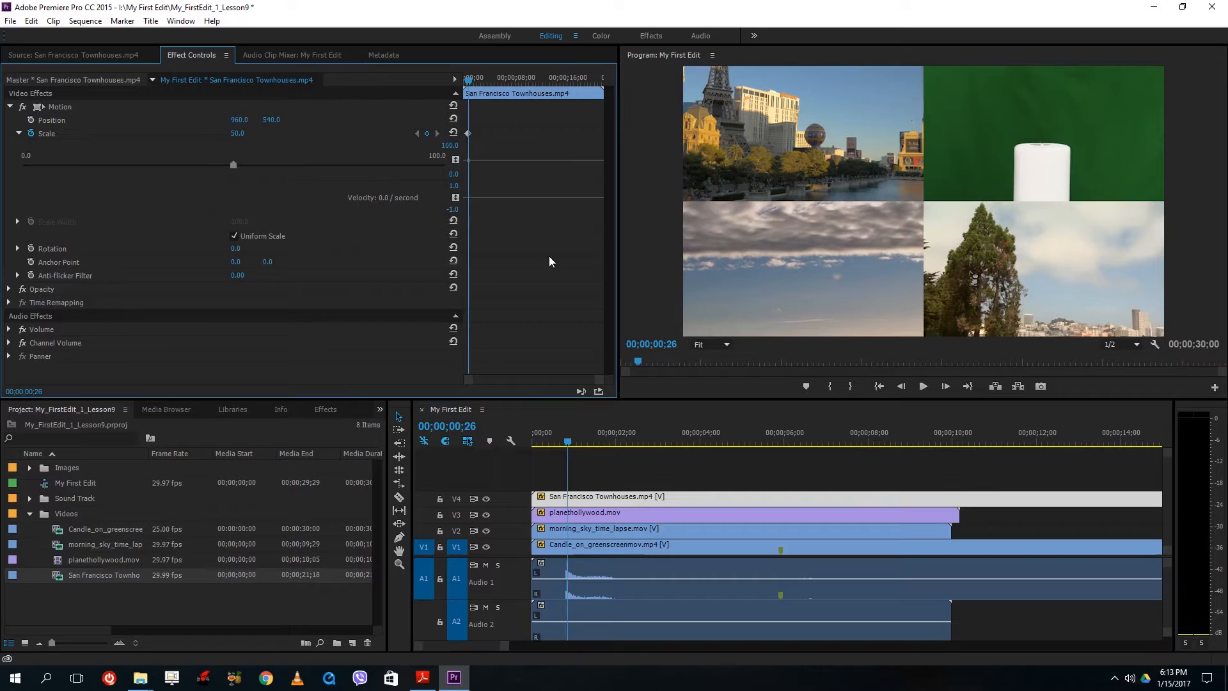
click(595, 516)
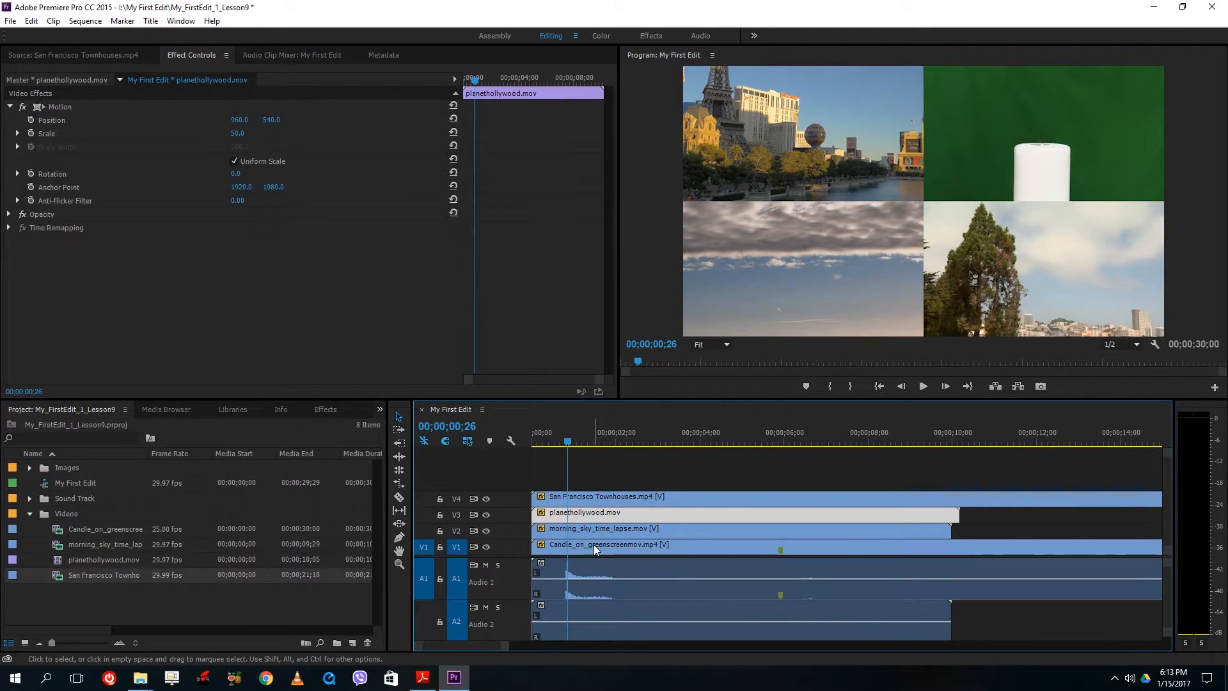
shift+click(594, 545)
shift+click(610, 533)
click(646, 472)
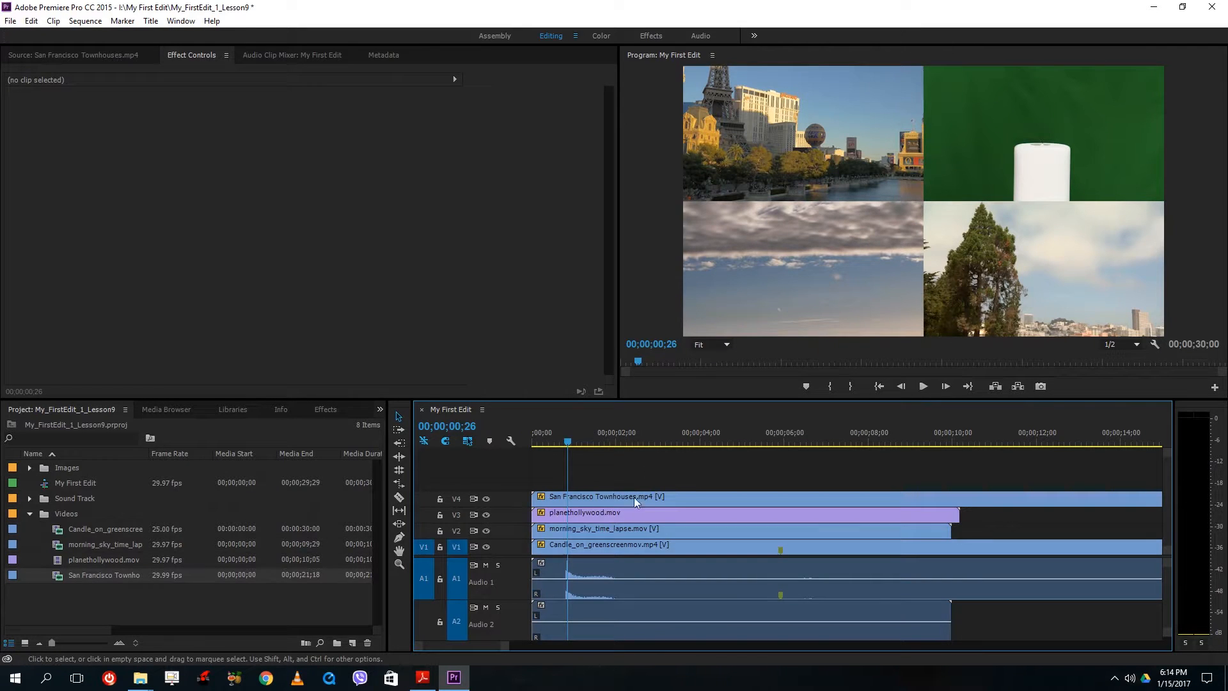
Step: Enable Scale keyframing at 00;00;00;26 on the planethollywood, morning_sky_time_lapse and Candle_on_greenscreenmov clips
click(630, 517)
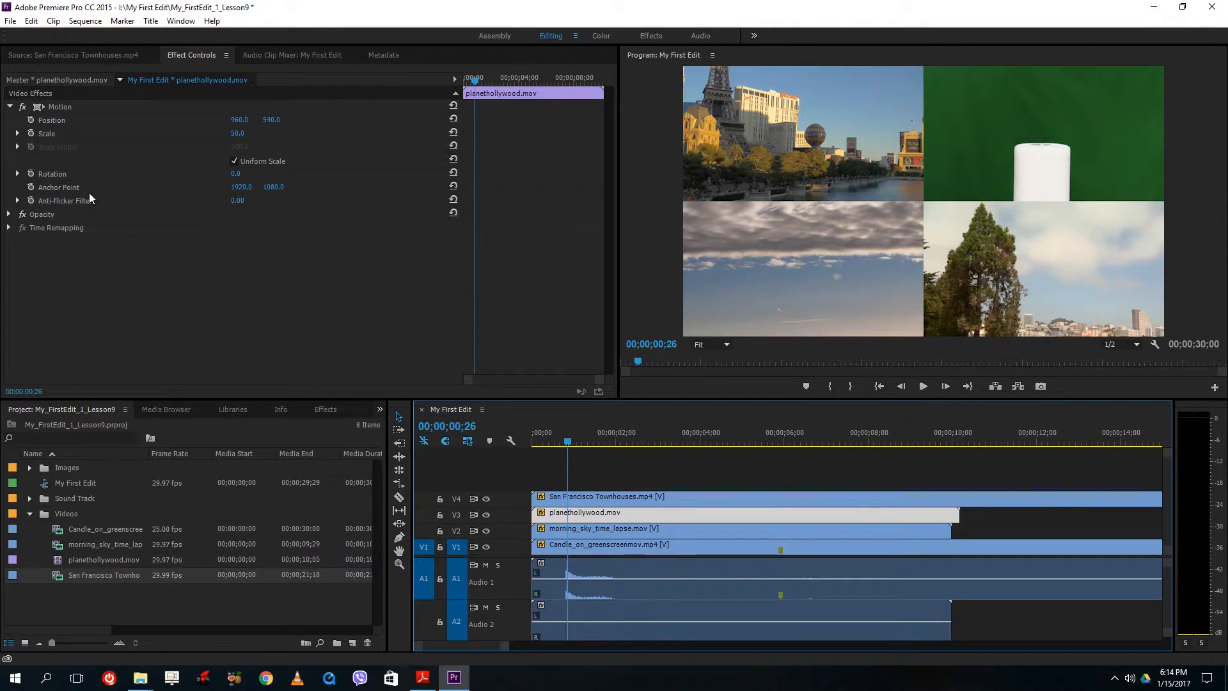
click(33, 135)
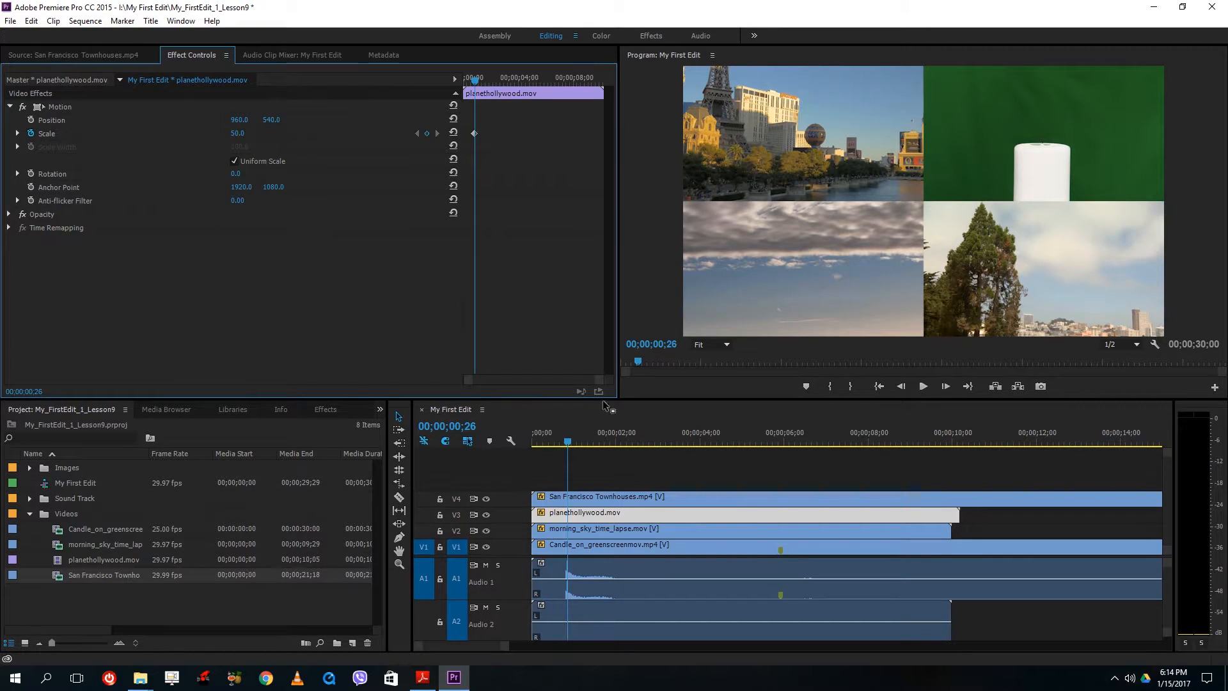
click(598, 532)
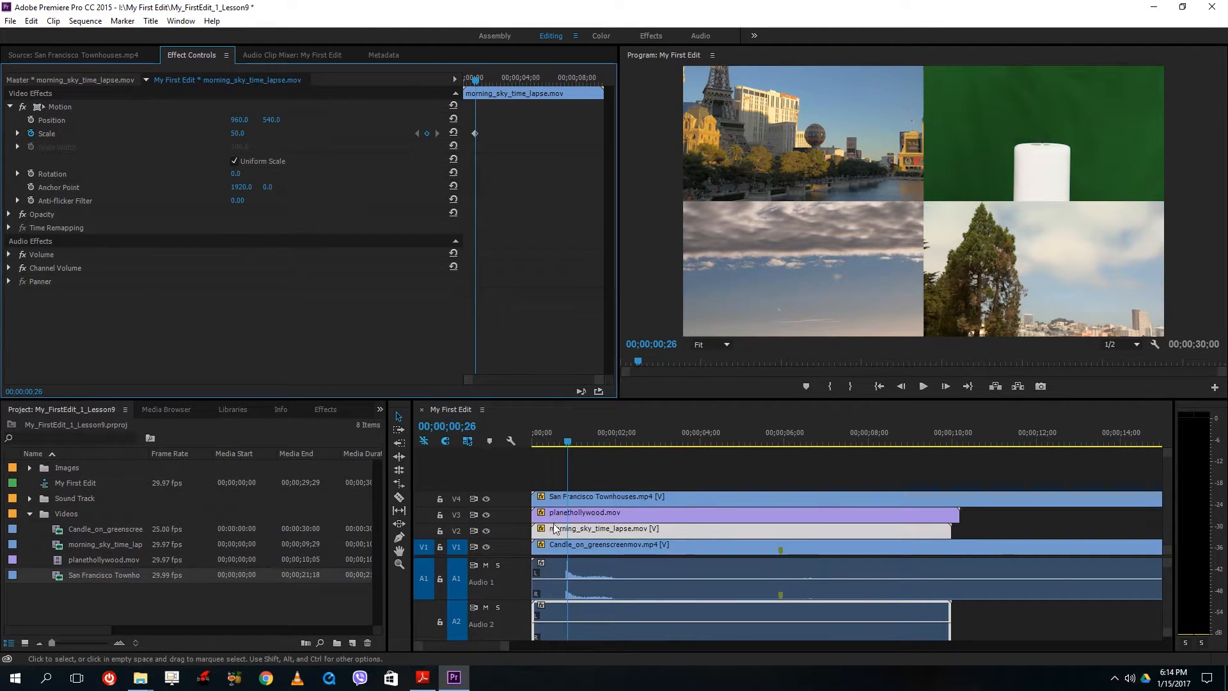
click(556, 546)
click(30, 133)
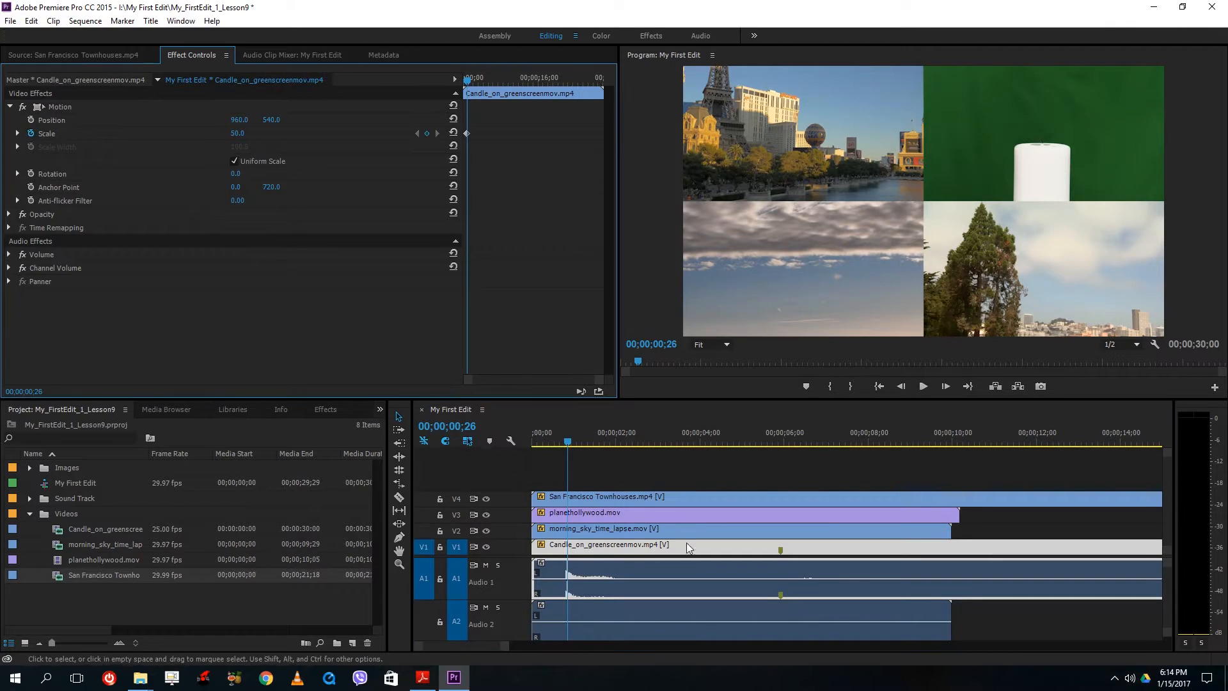
Step: Set Scale to 0 at the sequence start on the San Francisco Townhouses and planethollywood clips
key(Home)
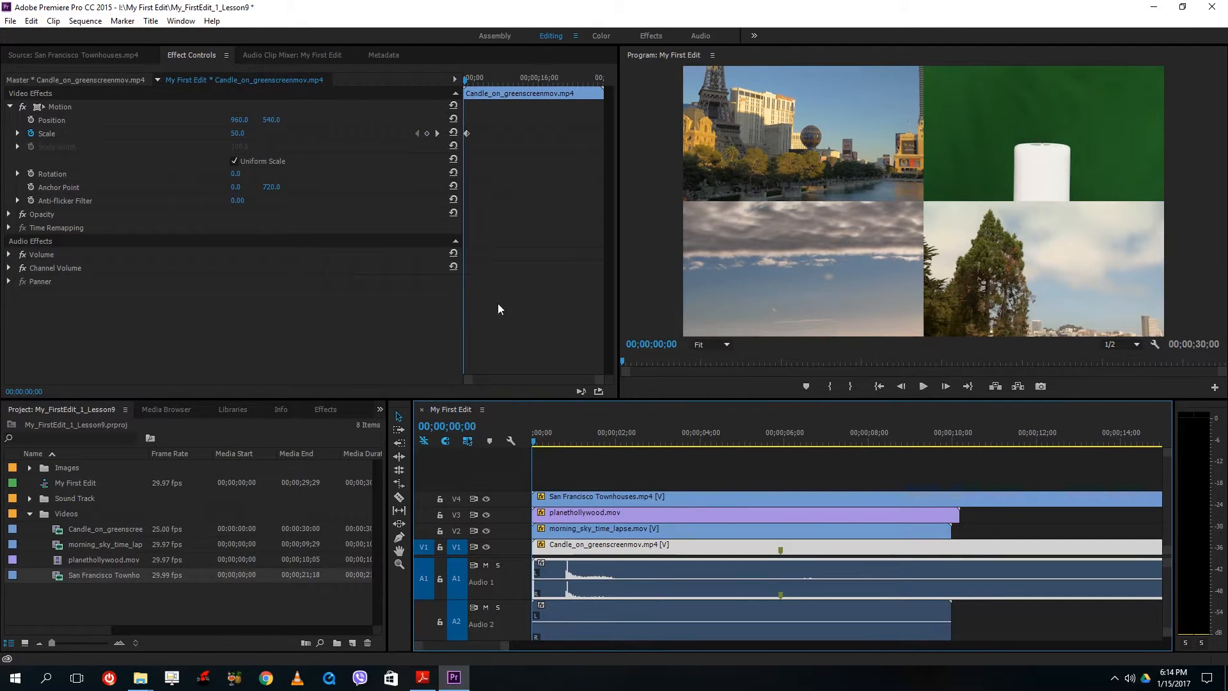
click(616, 498)
click(234, 133)
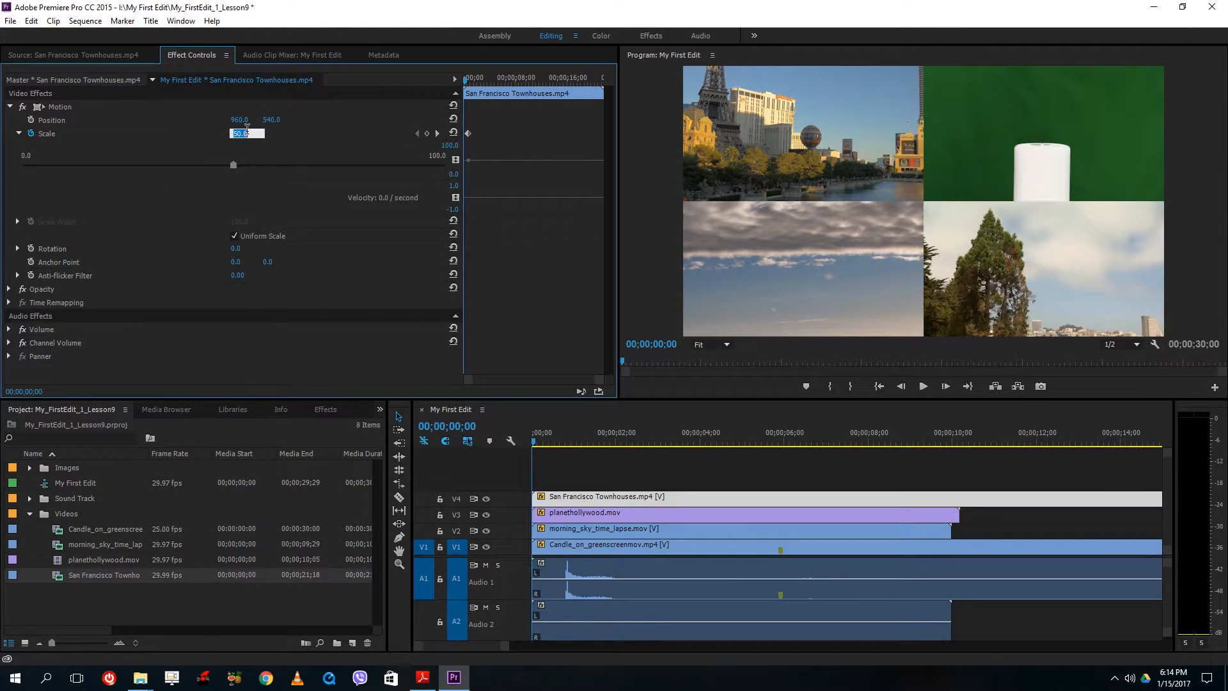
text(0)
click(570, 511)
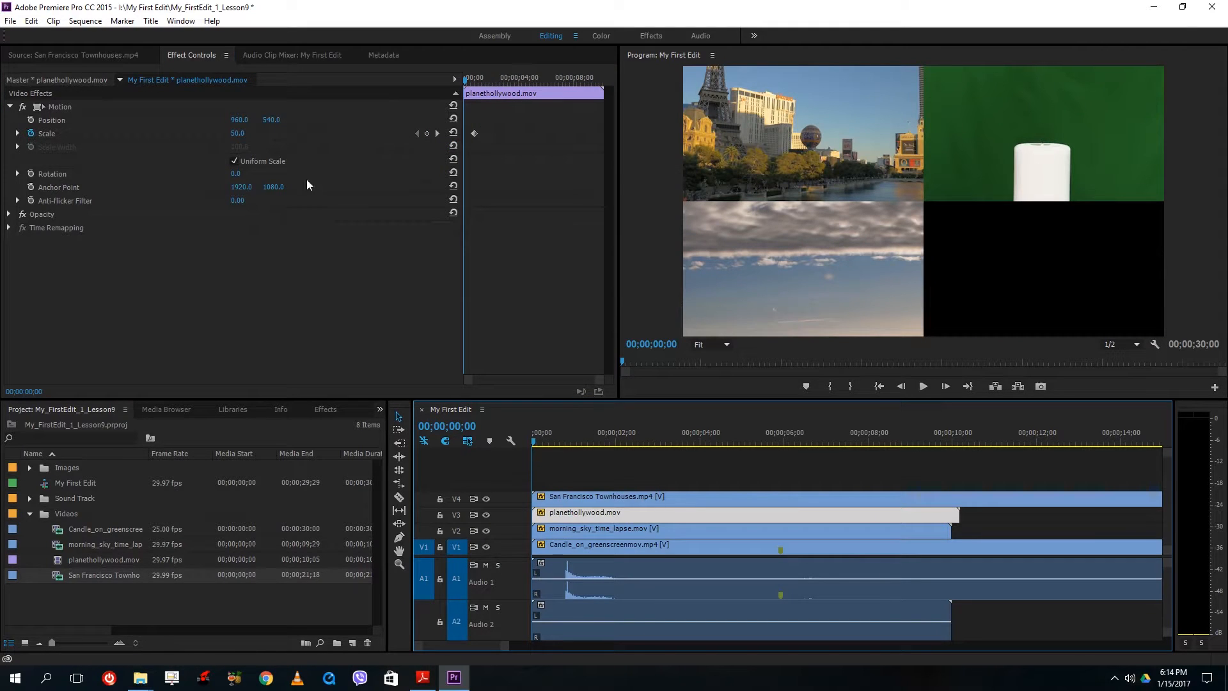
click(237, 133)
text(0)
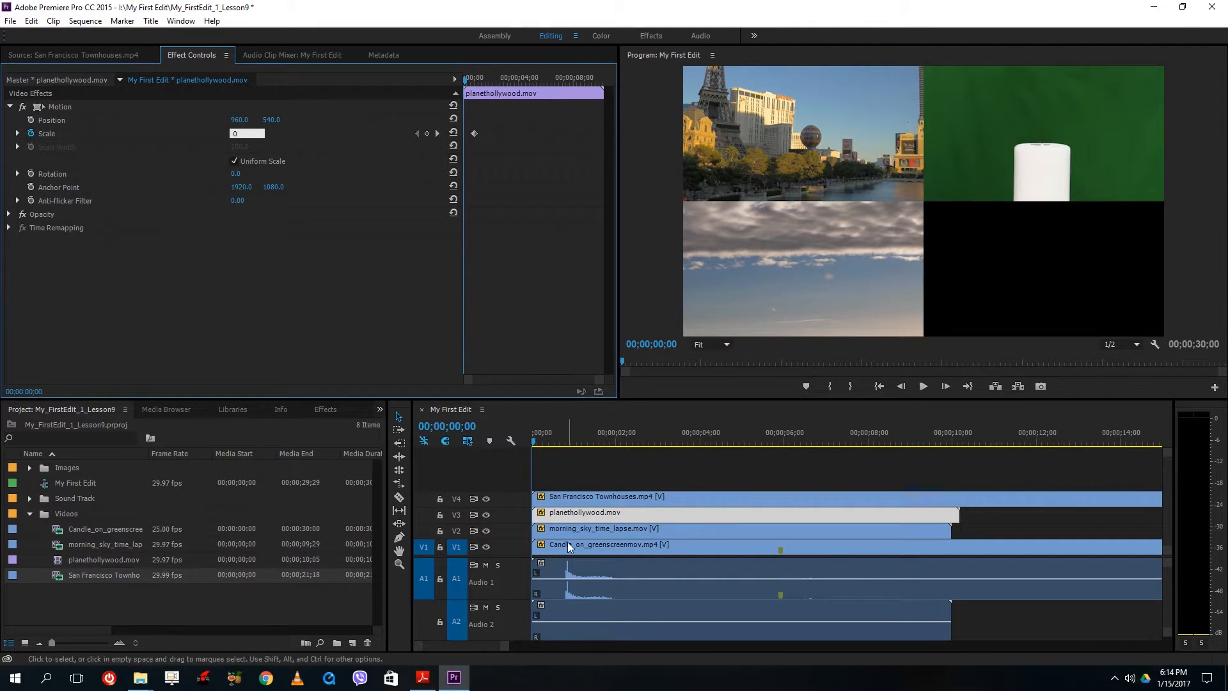
Step: Set Scale to 0 at the sequence start on the morning_sky_time_lapse and Candle_on_greenscreenmov clips
click(567, 543)
click(573, 532)
click(238, 134)
text(0)
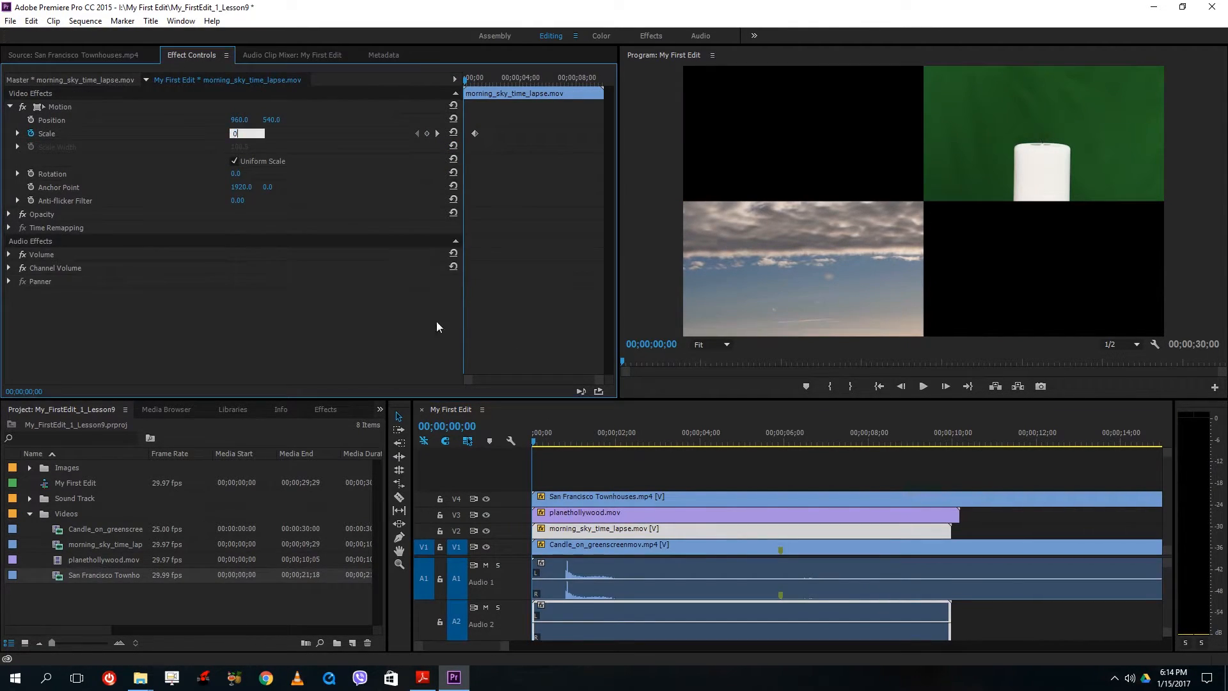
click(563, 546)
click(239, 134)
text(0)
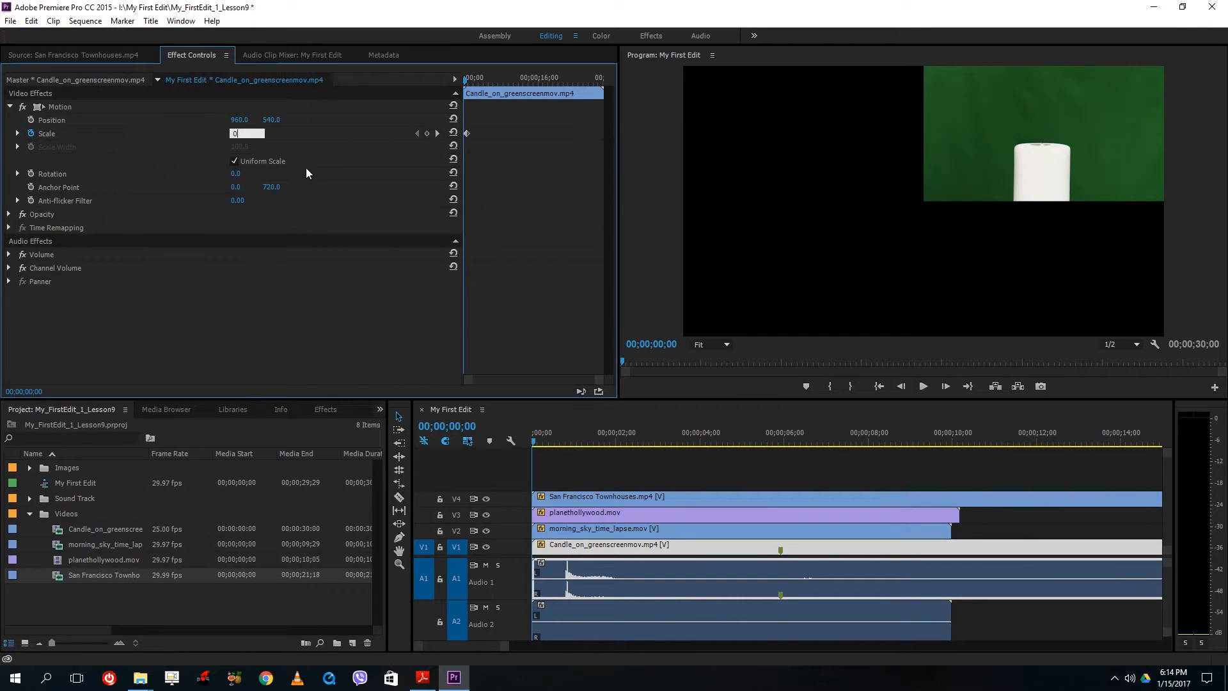
key(Return)
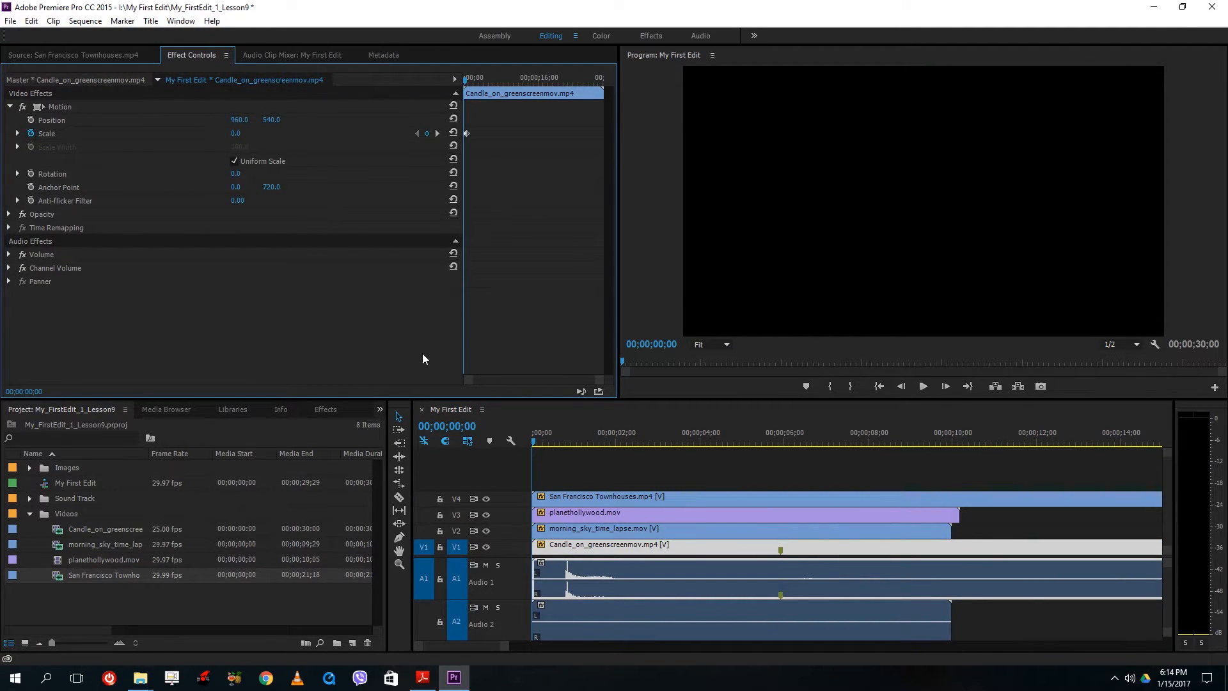
Step: Play the split screen's scale-up animation, scrub back through its first second and return to the sequence start
drag(561, 430, 524, 432)
click(922, 385)
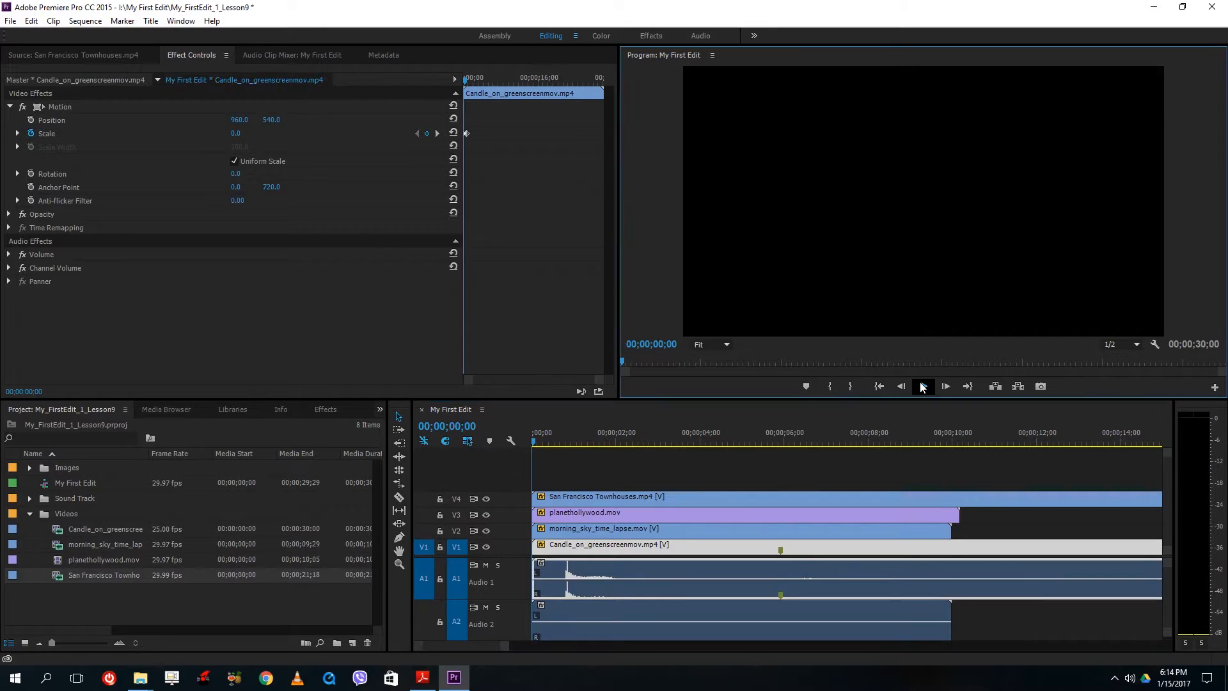
click(922, 387)
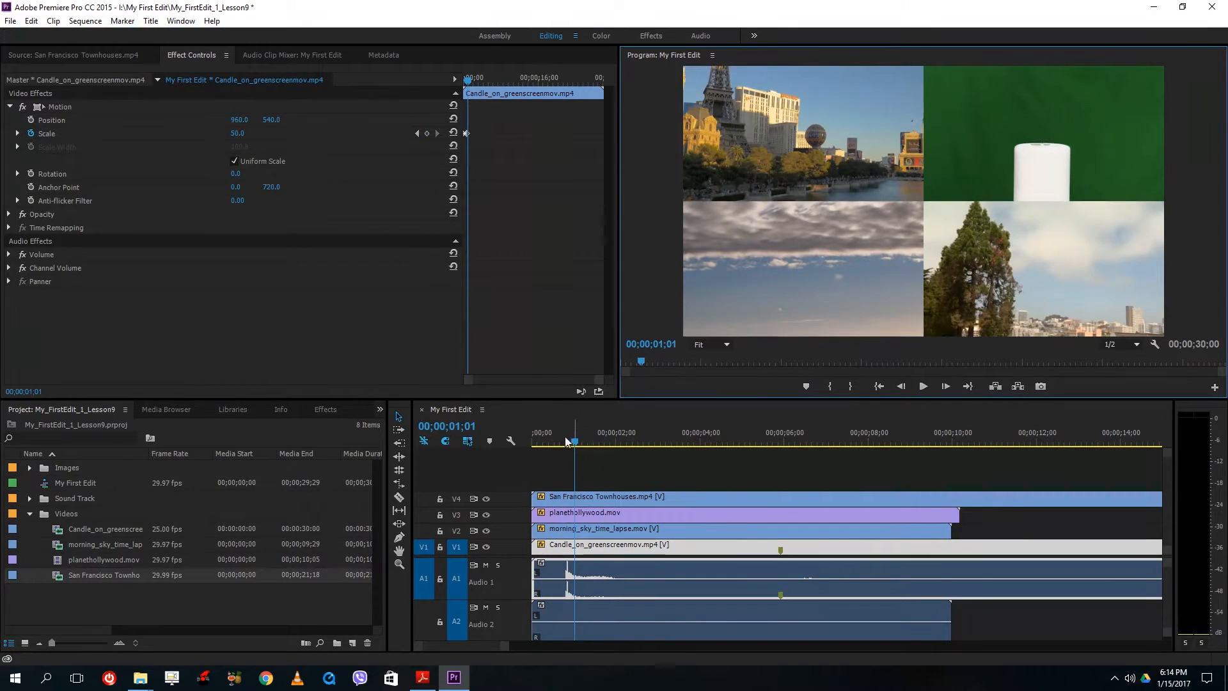
click(548, 441)
click(550, 457)
mouse_move(561, 442)
mouse_down()
mouse_move(493, 438)
mouse_move(611, 443)
mouse_move(467, 436)
mouse_move(602, 448)
mouse_move(530, 447)
mouse_move(554, 446)
mouse_up()
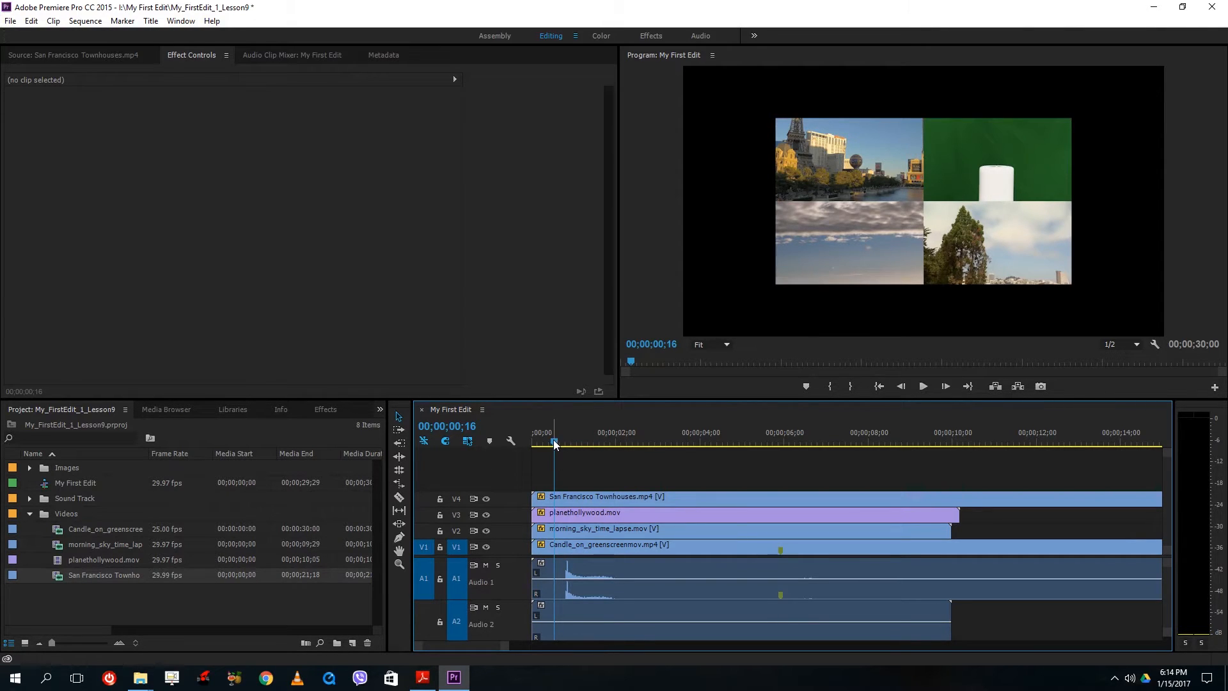
drag(554, 445, 469, 441)
Step: Stagger morning_sky_time_lapse, planethollywood and San Francisco Townhouses in the timeline to start at about 0.5, 1 and 1.5 seconds
click(572, 498)
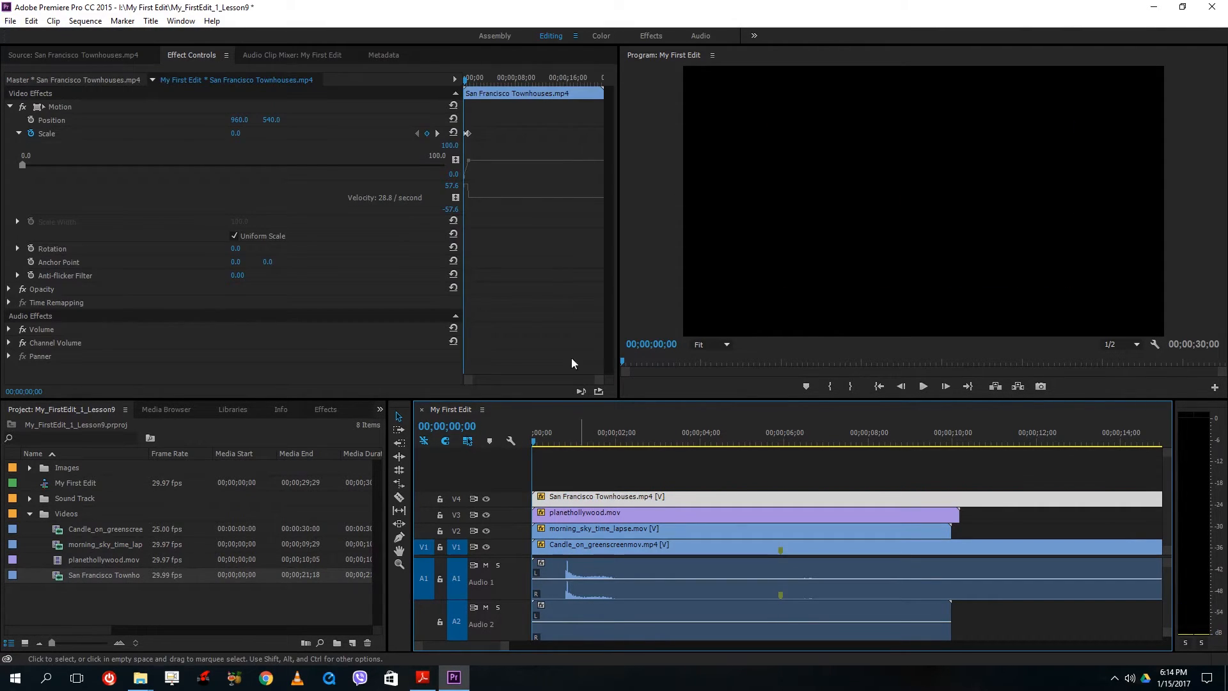
drag(572, 497, 609, 515)
click(562, 534)
drag(609, 501, 654, 501)
click(583, 531)
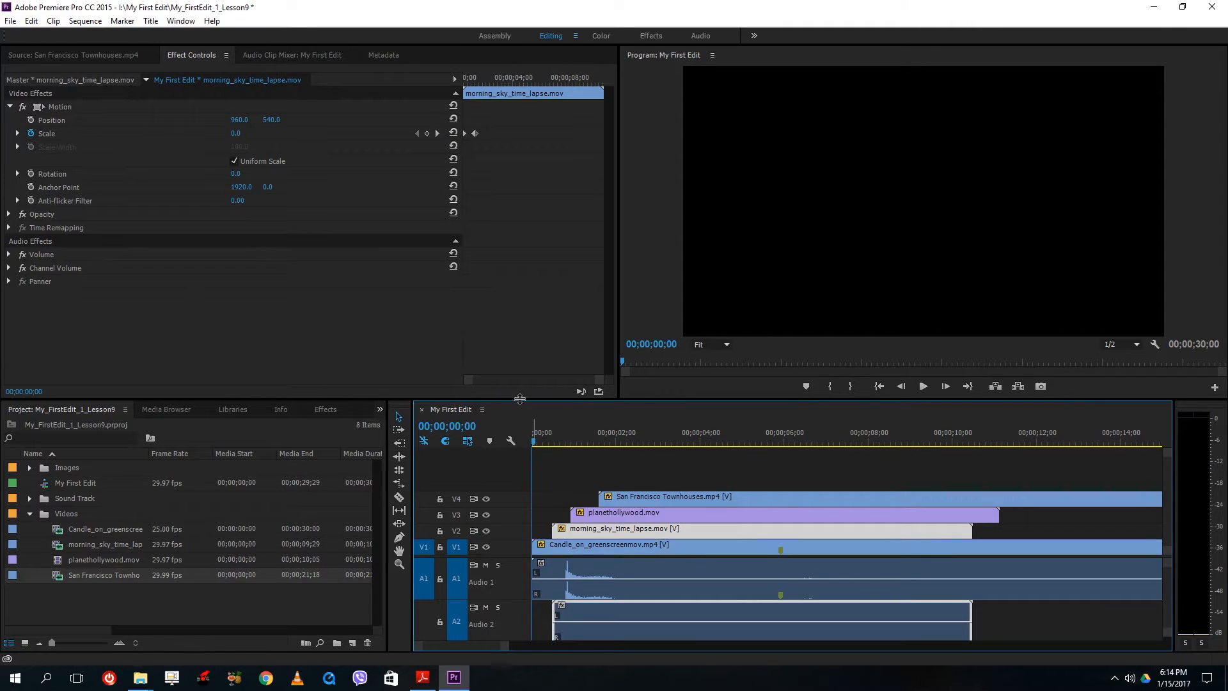
Step: Tighten the stagger to about five-frame offsets: morning_sky_time_lapse at about 00;00;00;05, planethollywood at 00;00;00;10, San Francisco Townhouses at 00;00;00;15
drag(534, 442, 539, 441)
drag(577, 533, 562, 536)
drag(547, 442, 545, 442)
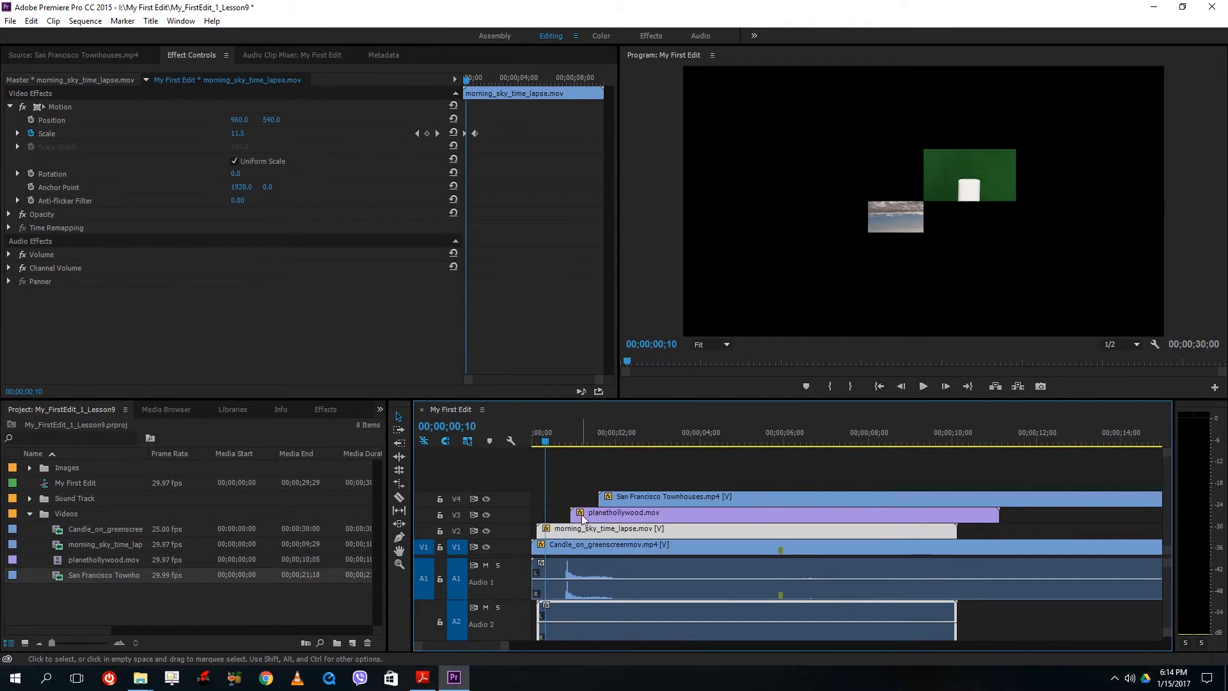
drag(583, 518, 557, 518)
drag(546, 441, 552, 441)
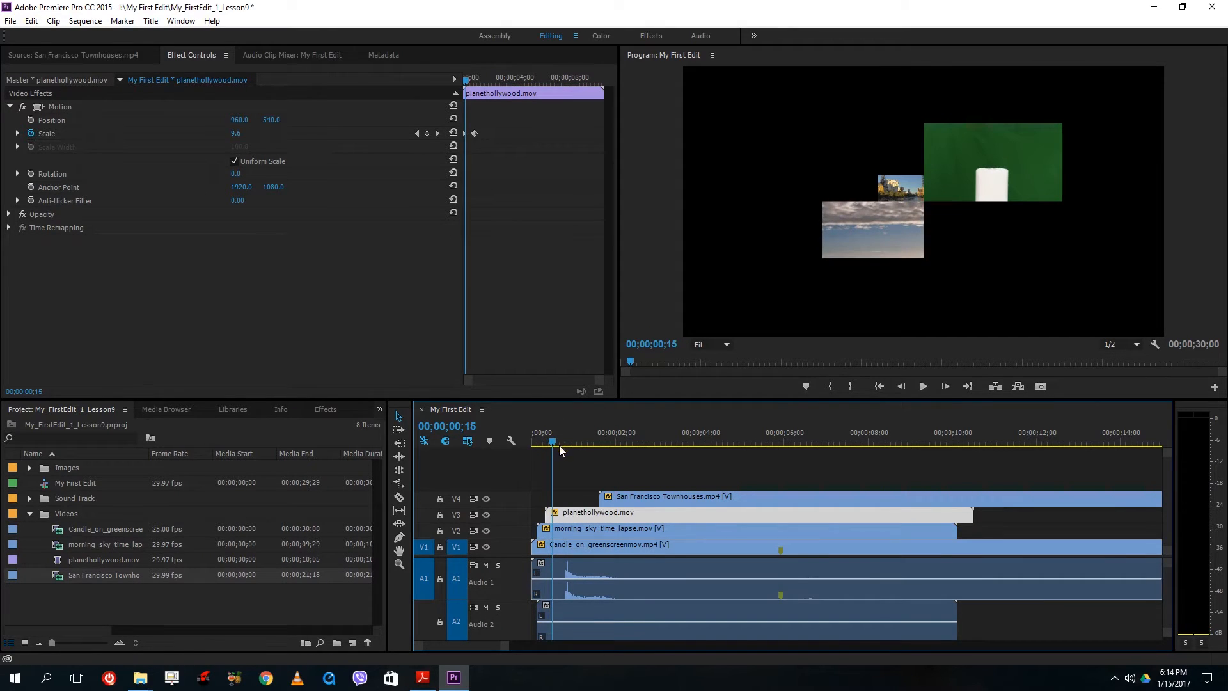
drag(635, 501, 589, 501)
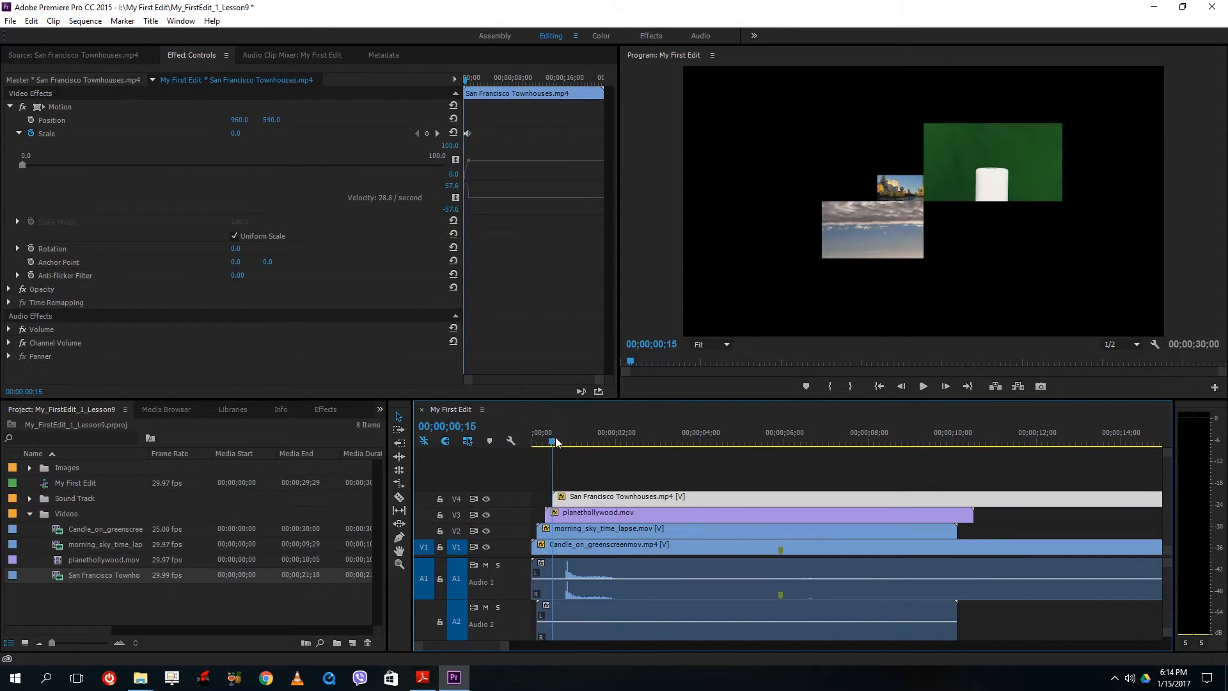
Step: Play the staggered scale-up animation from the sequence start several times to review its timing
drag(555, 440, 463, 441)
key(space)
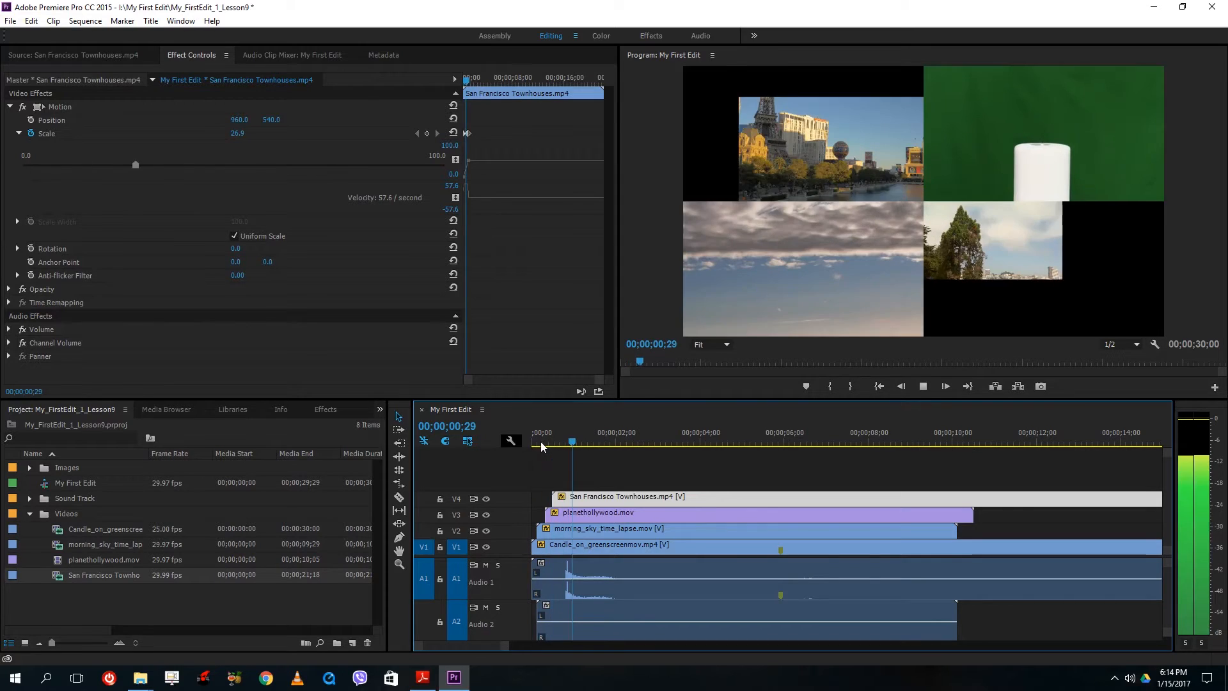
key(space)
drag(585, 441, 500, 469)
key(space)
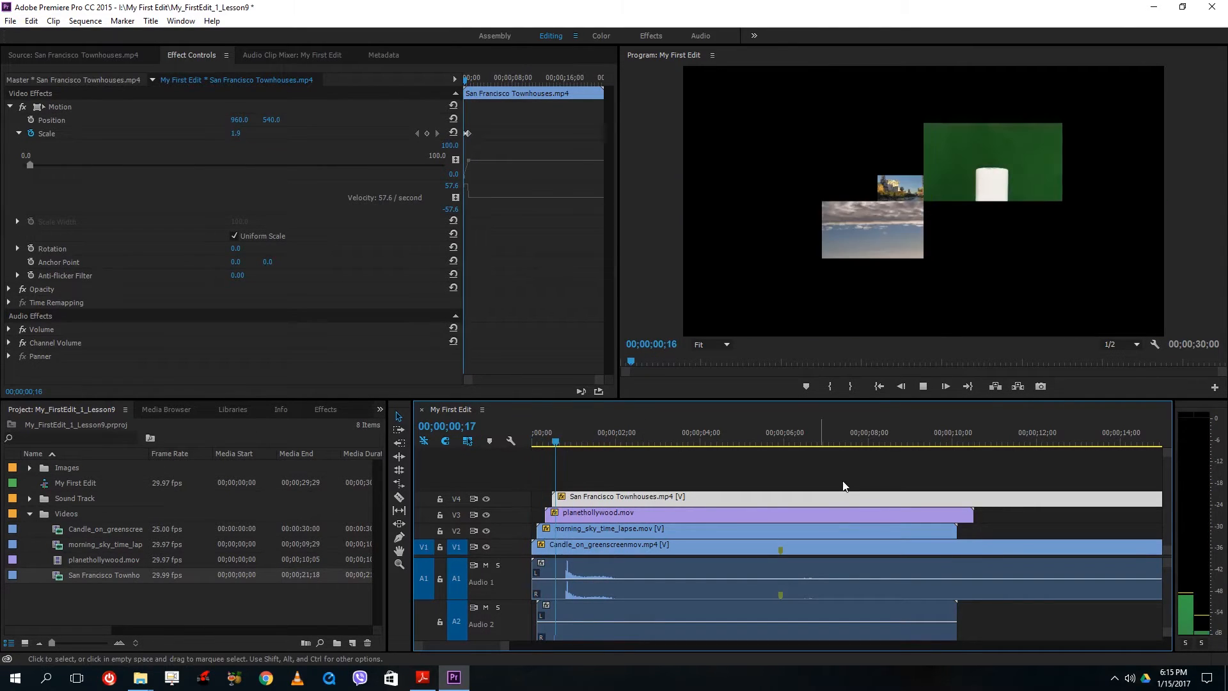
key(space)
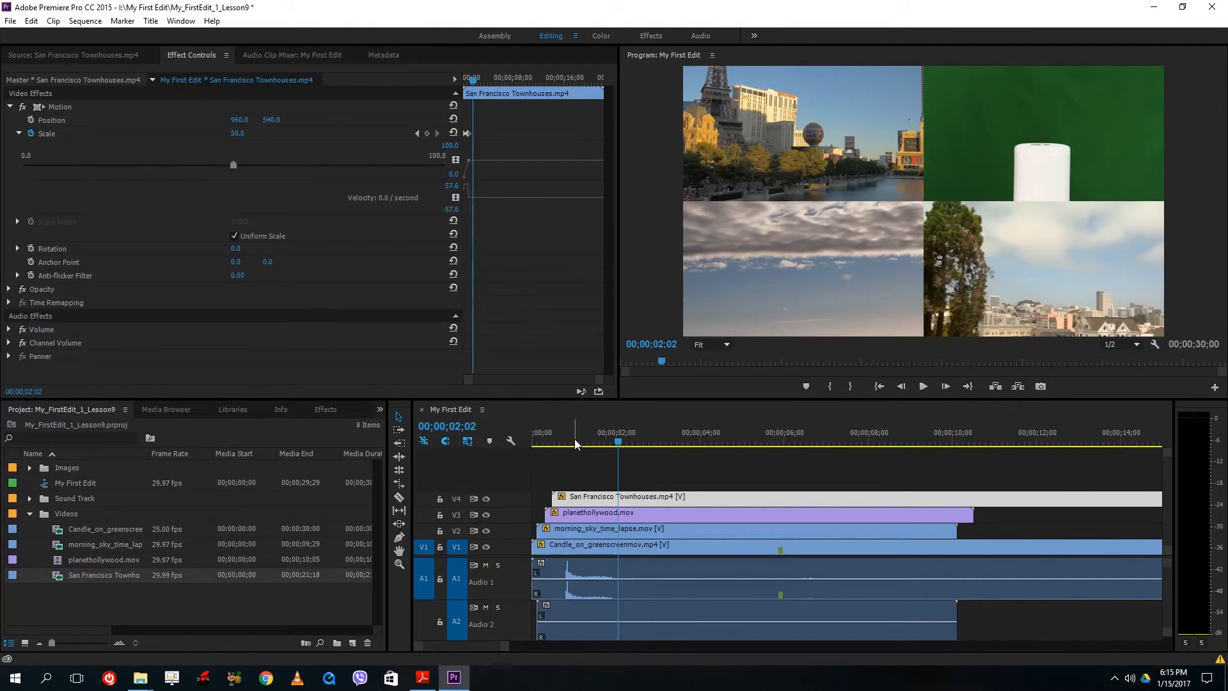
drag(575, 440, 526, 444)
key(space)
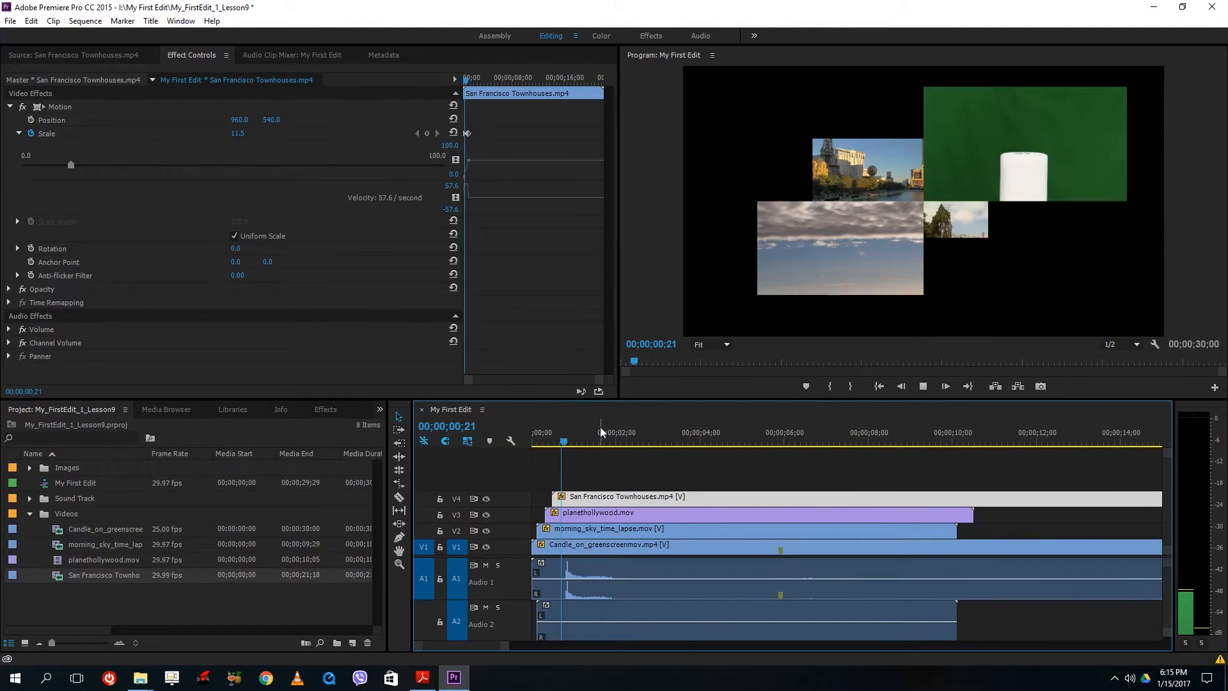
key(space)
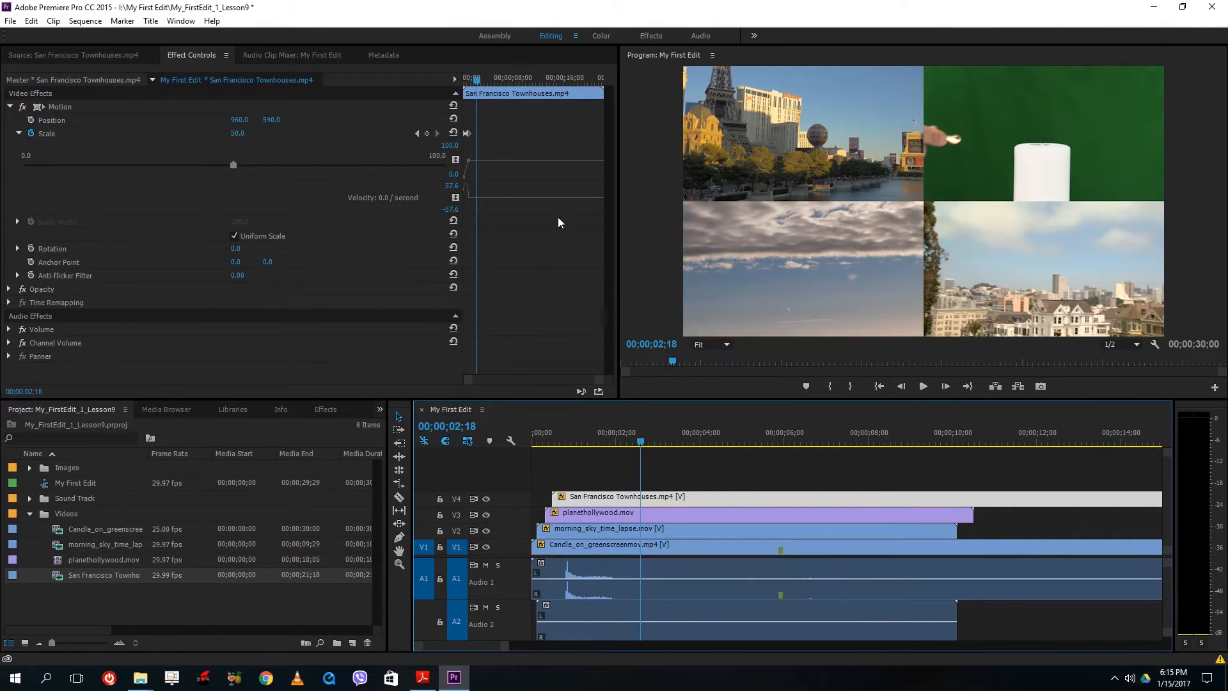
Step: Apply Ease In to Candle_on_greenscreenmov's ending Scale keyframe and lengthen its velocity handle to make the scale-up start faster
click(594, 541)
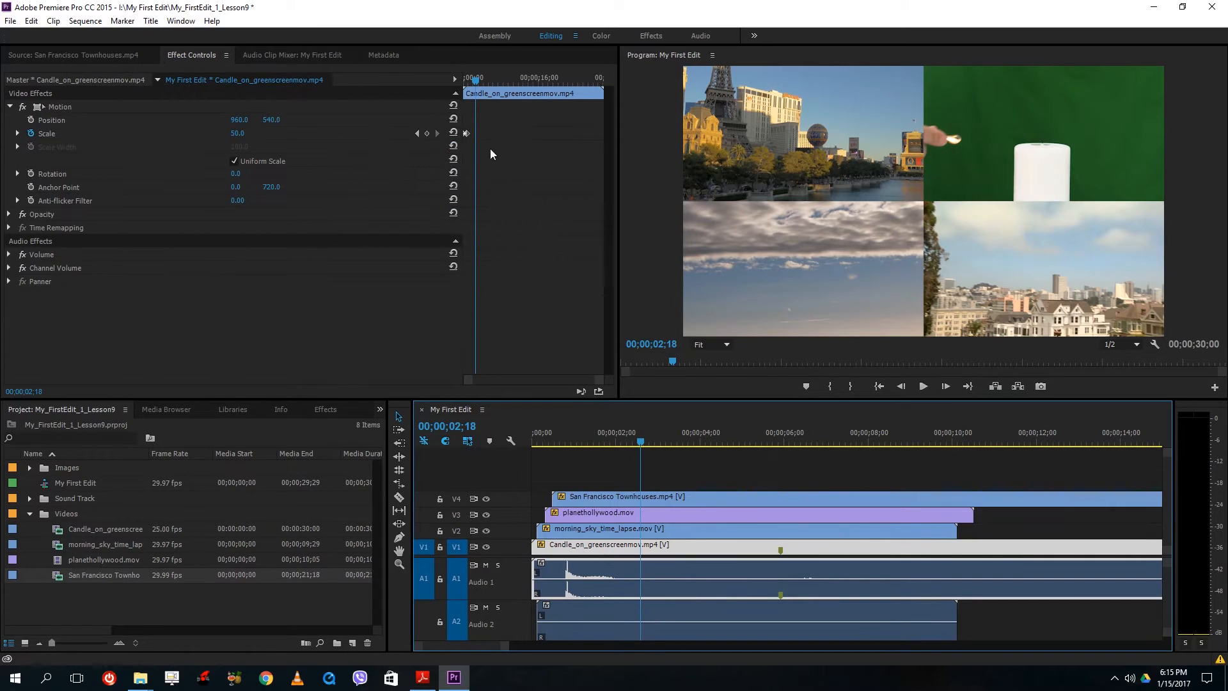
right_click(466, 134)
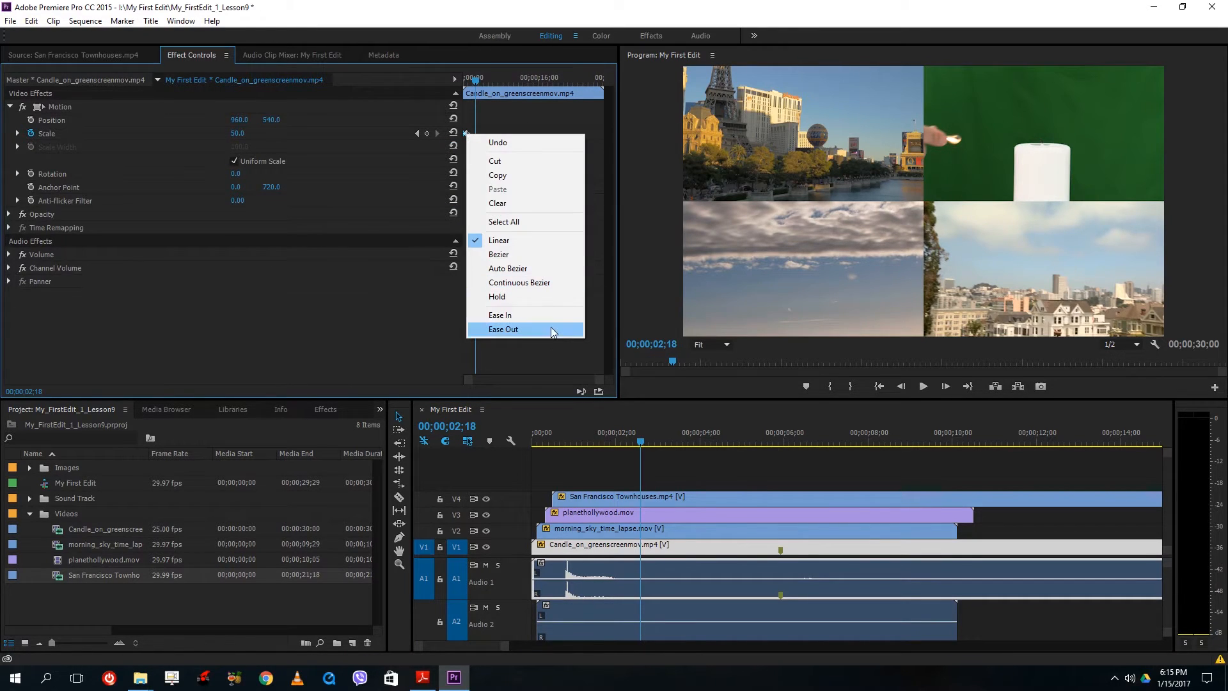
click(547, 314)
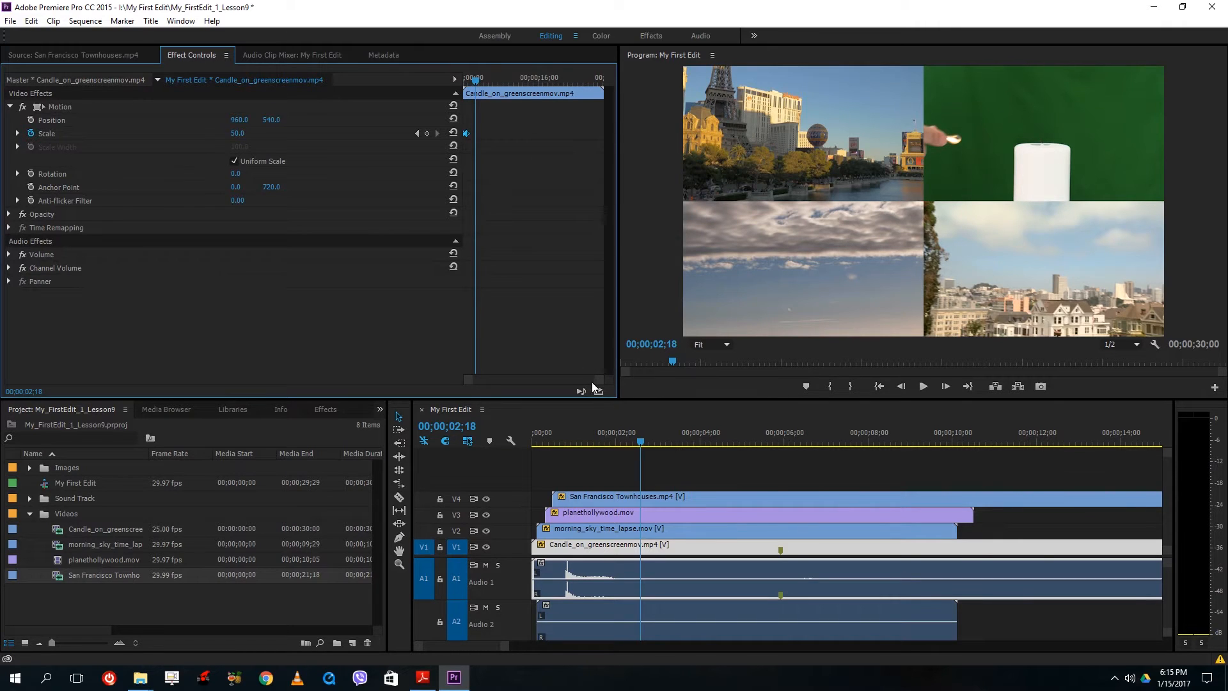
drag(593, 382, 540, 381)
right_click(483, 133)
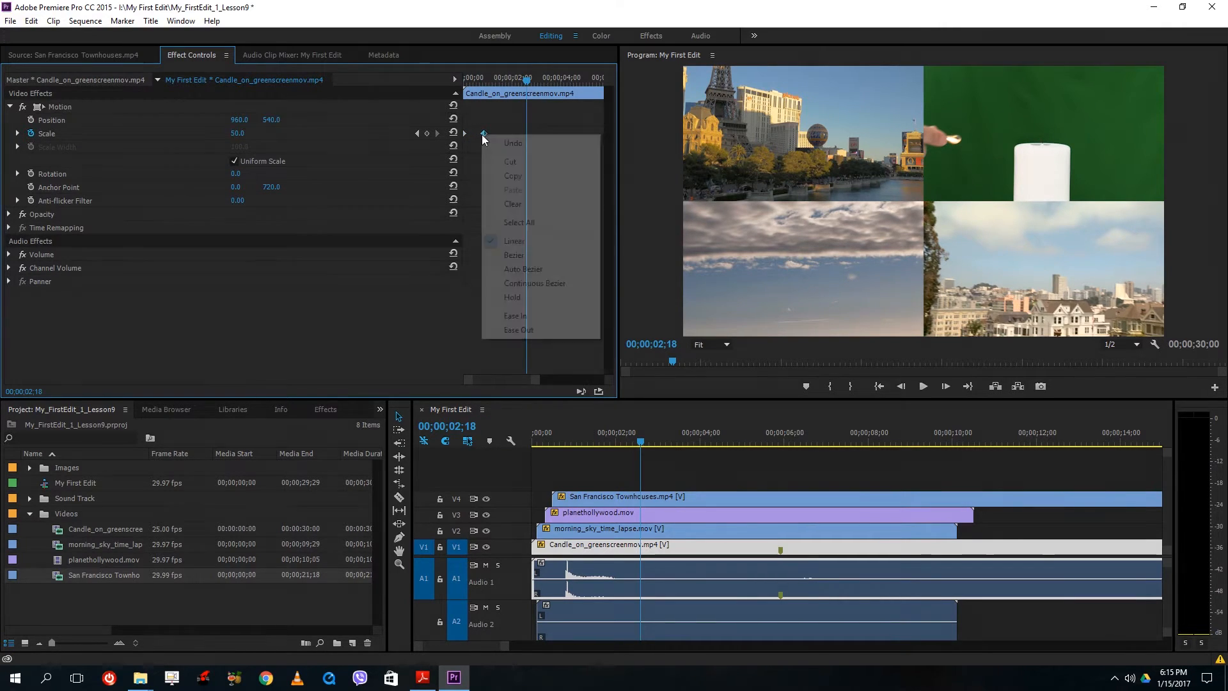
click(571, 317)
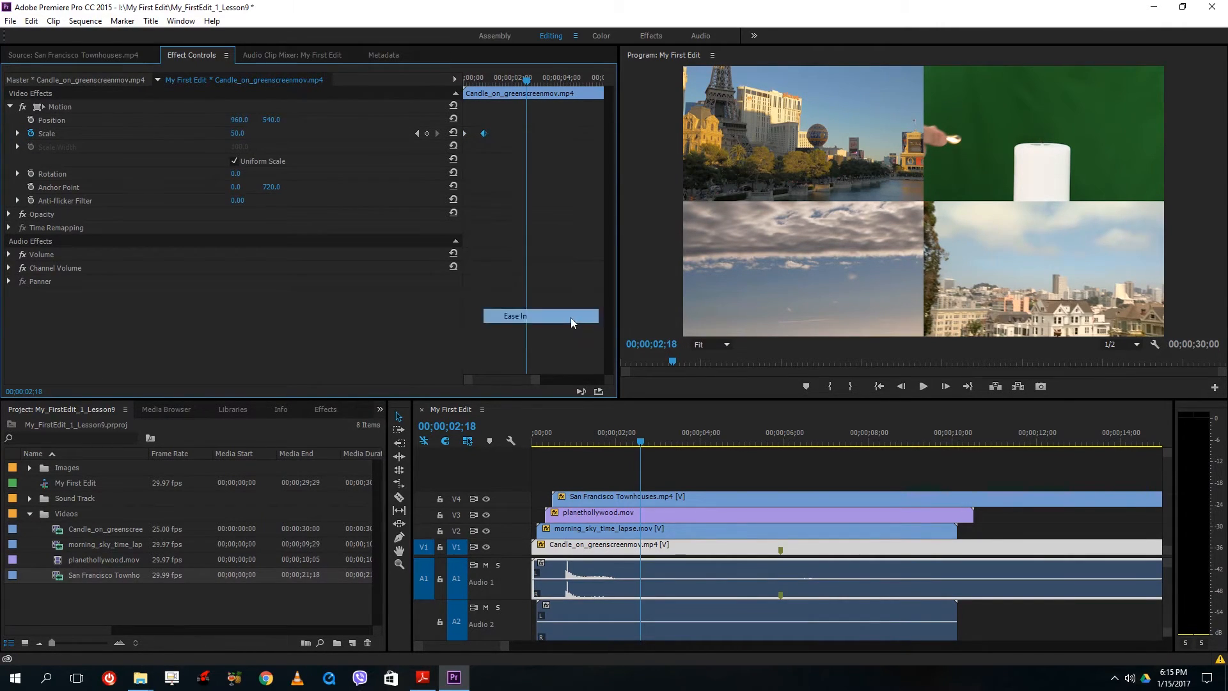
click(17, 133)
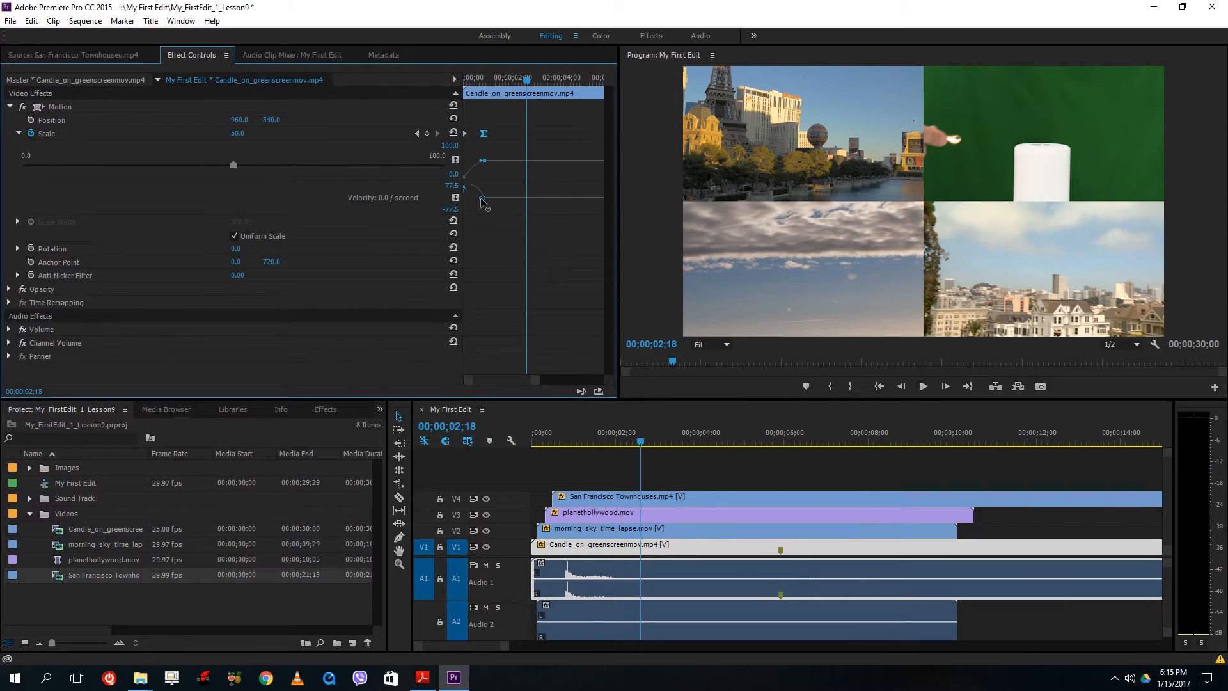
drag(480, 203, 476, 202)
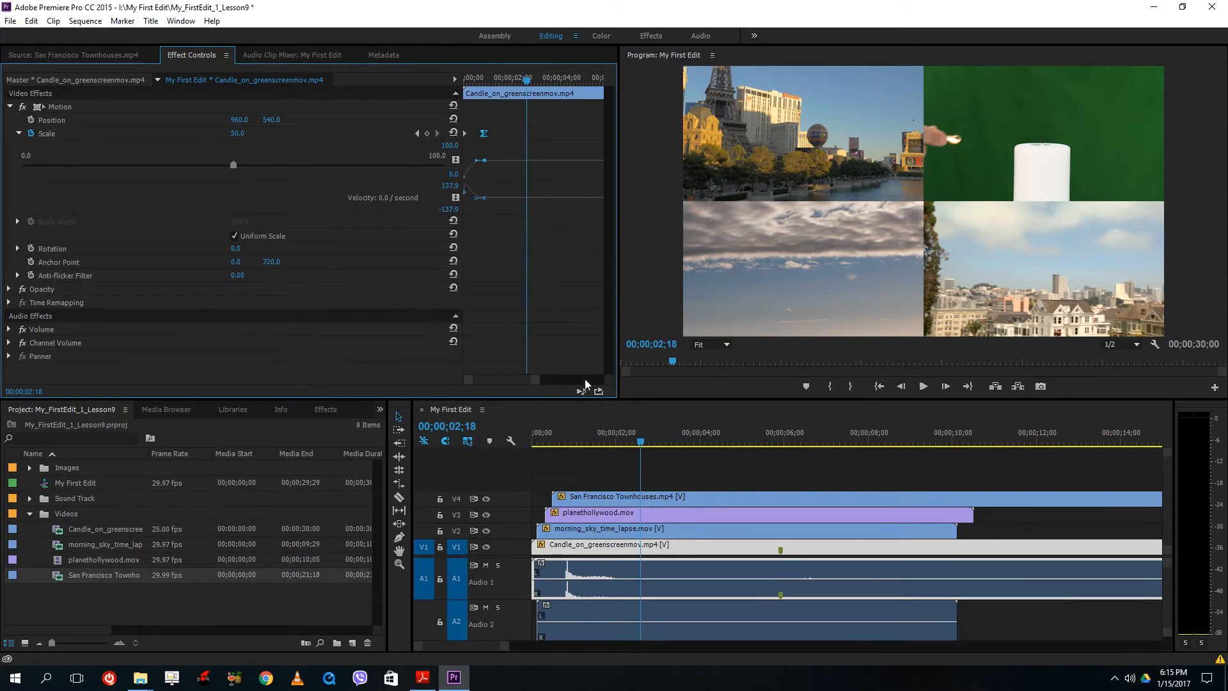
Step: Apply Ease In to morning_sky_time_lapse's ending Scale keyframe and expose its velocity graph with that keyframe selected
click(618, 539)
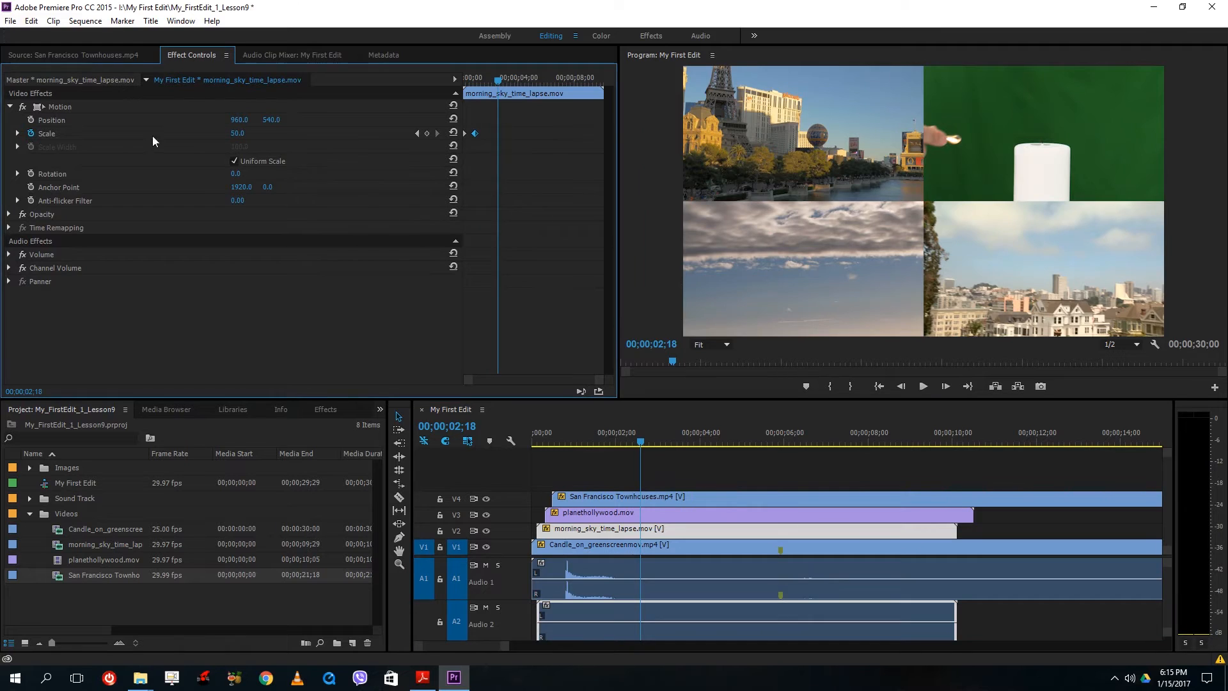
right_click(475, 134)
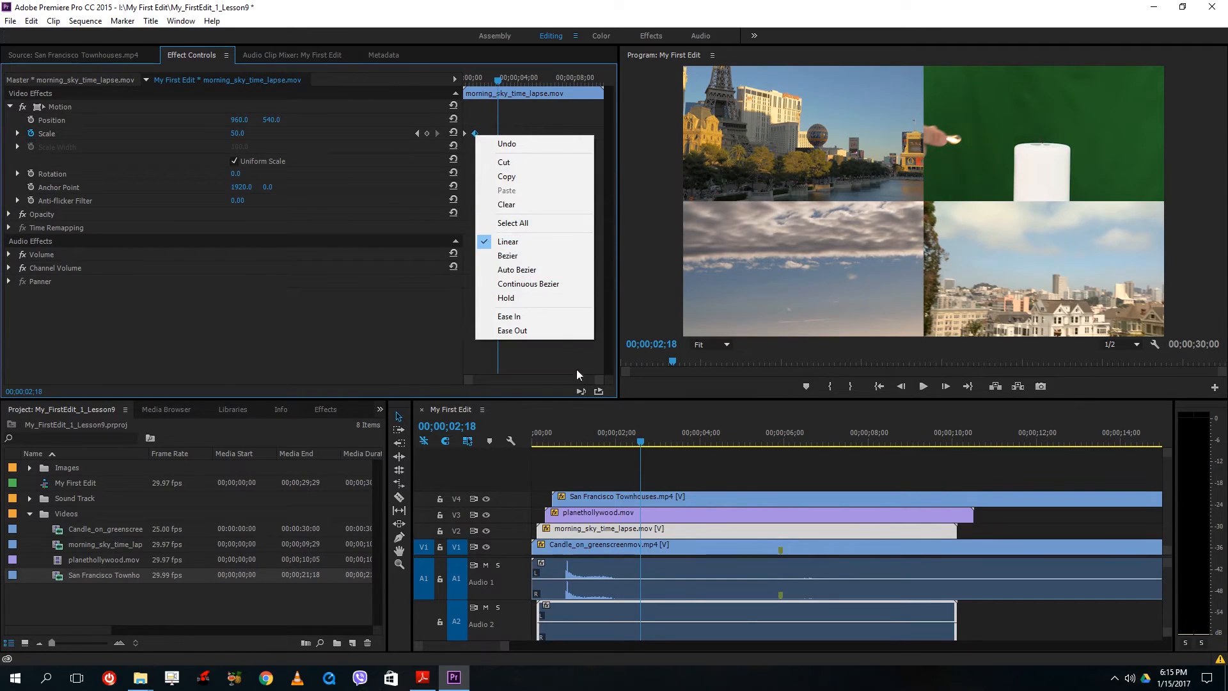
click(539, 315)
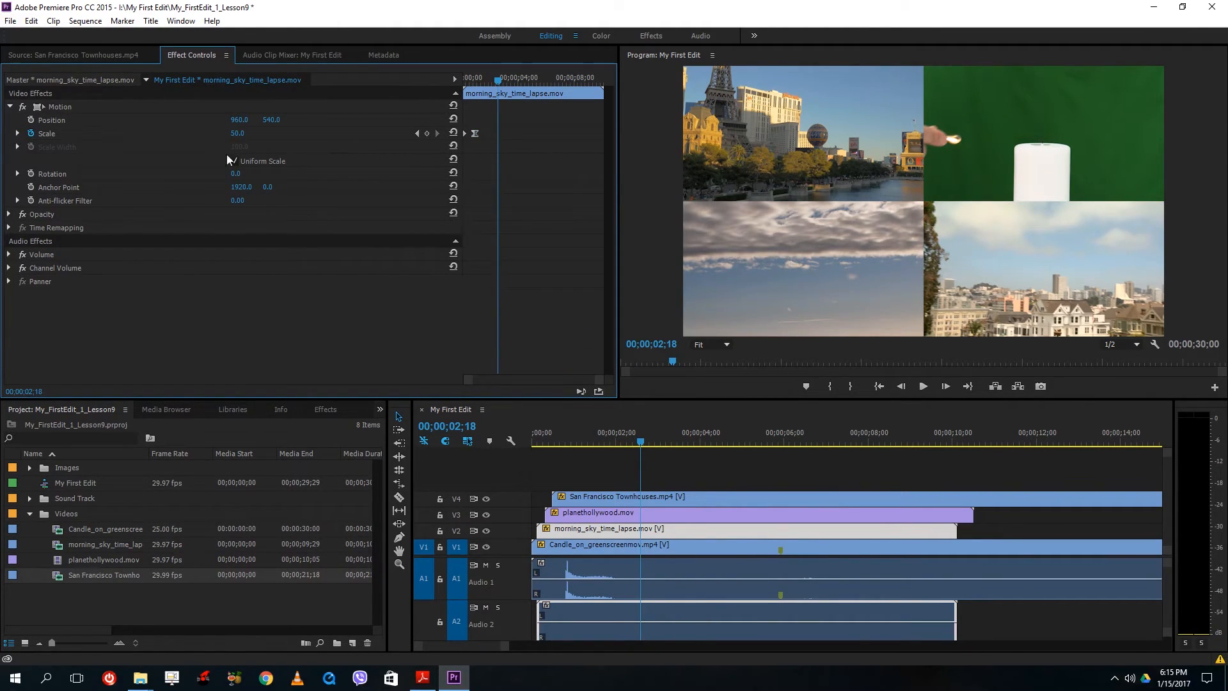
click(17, 134)
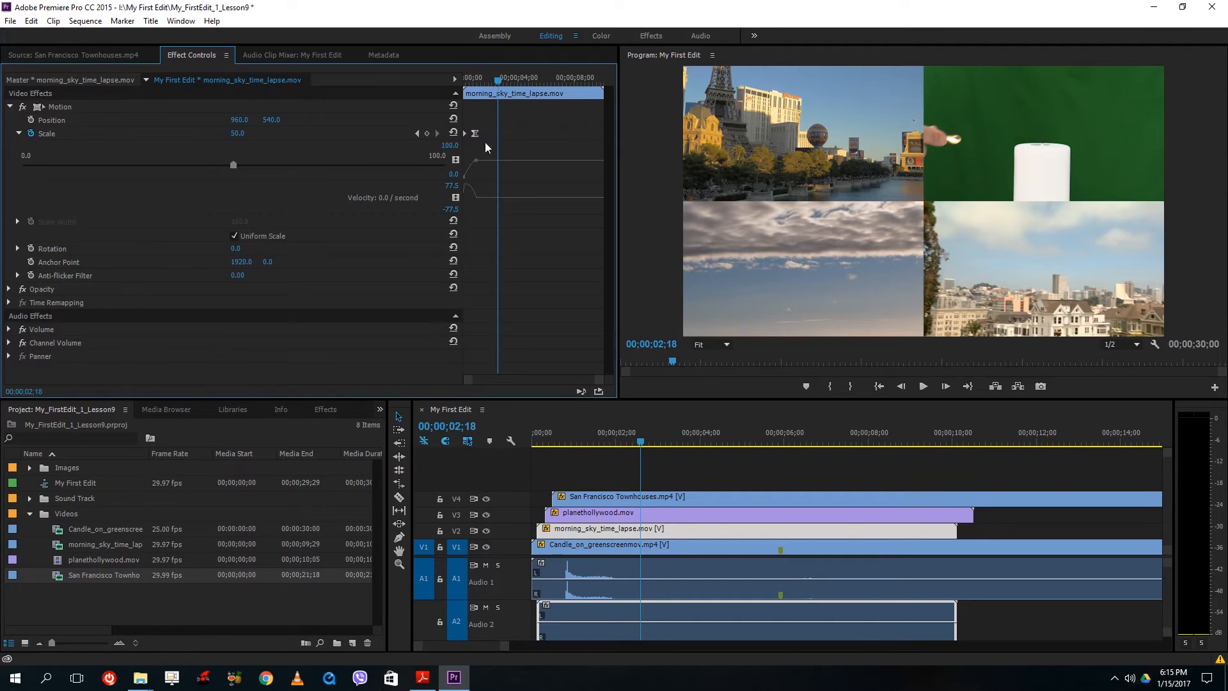
click(475, 133)
Step: Apply Ease In to planethollywood's ending Scale keyframe and adjust its handle in the velocity graph
click(597, 513)
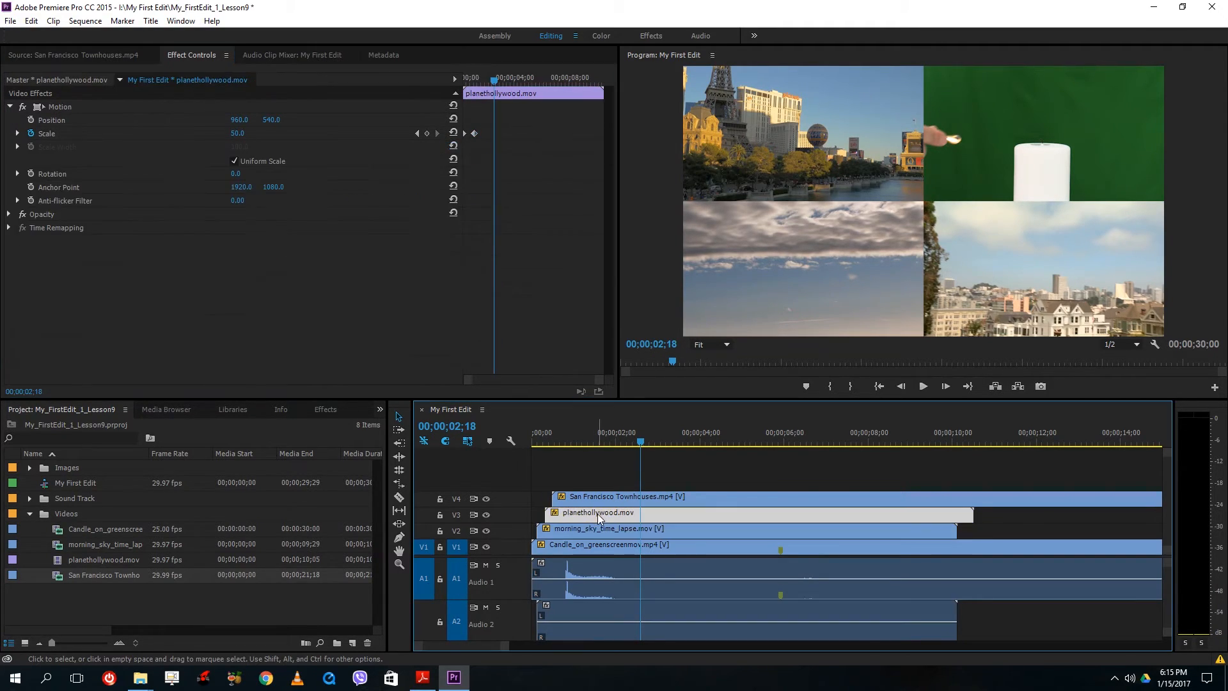
right_click(474, 136)
click(224, 257)
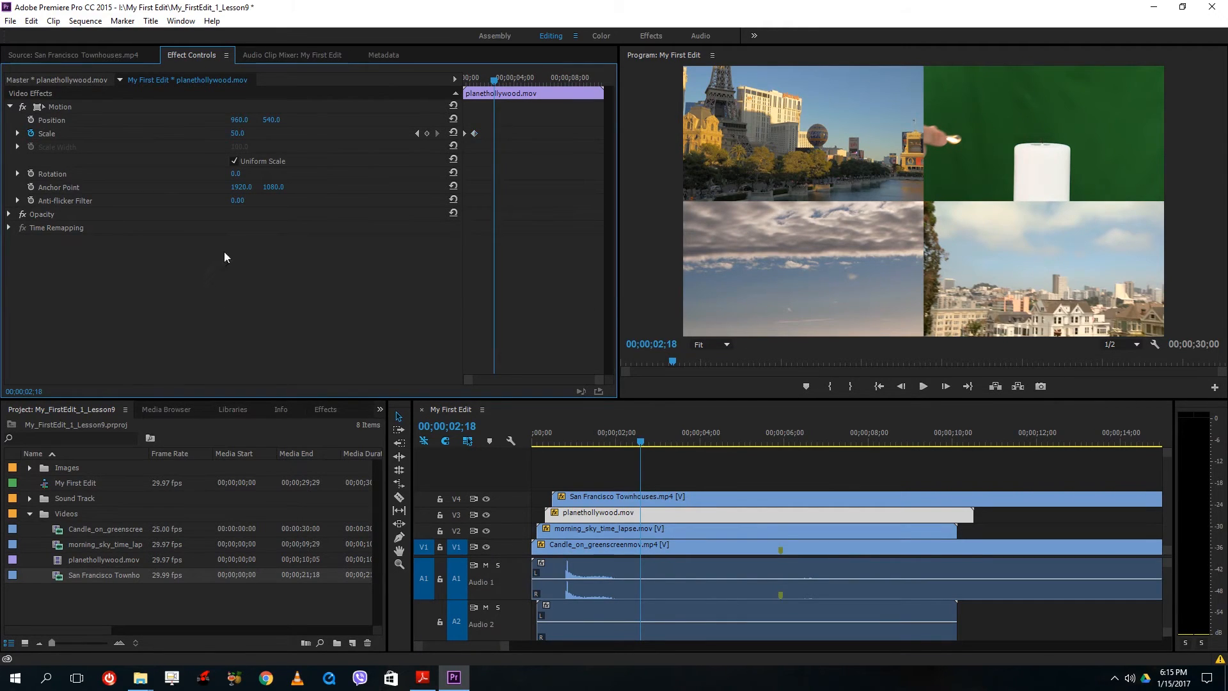
click(475, 134)
right_click(474, 134)
click(507, 315)
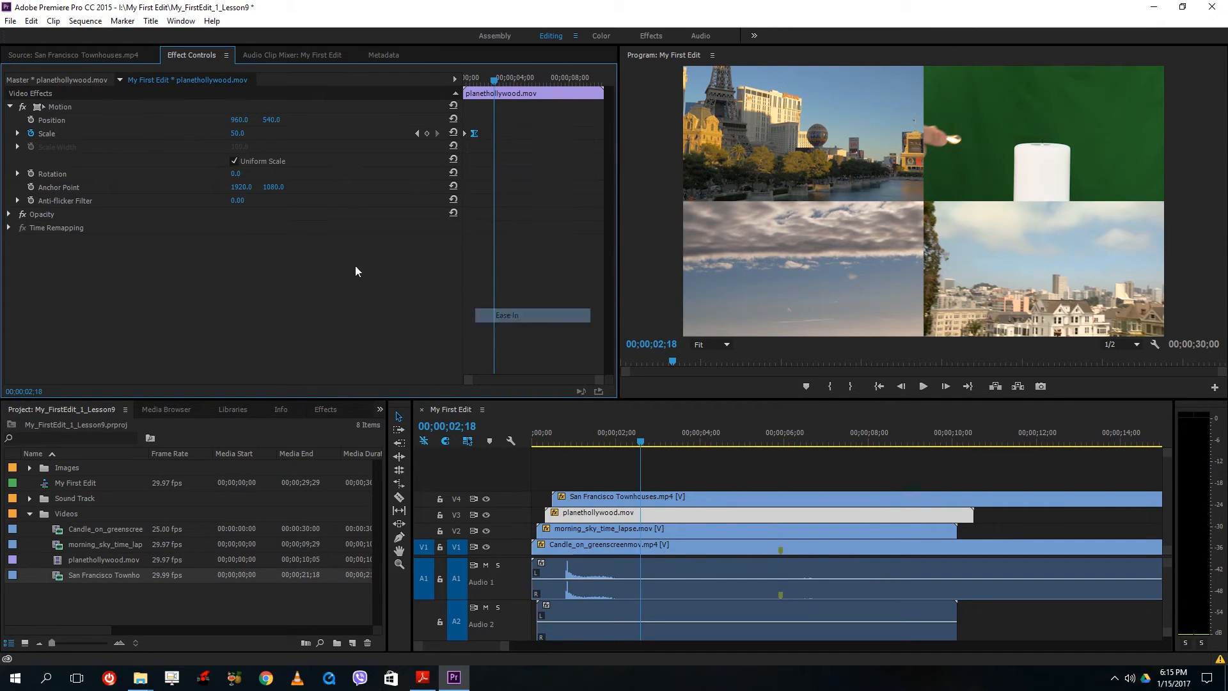
click(17, 133)
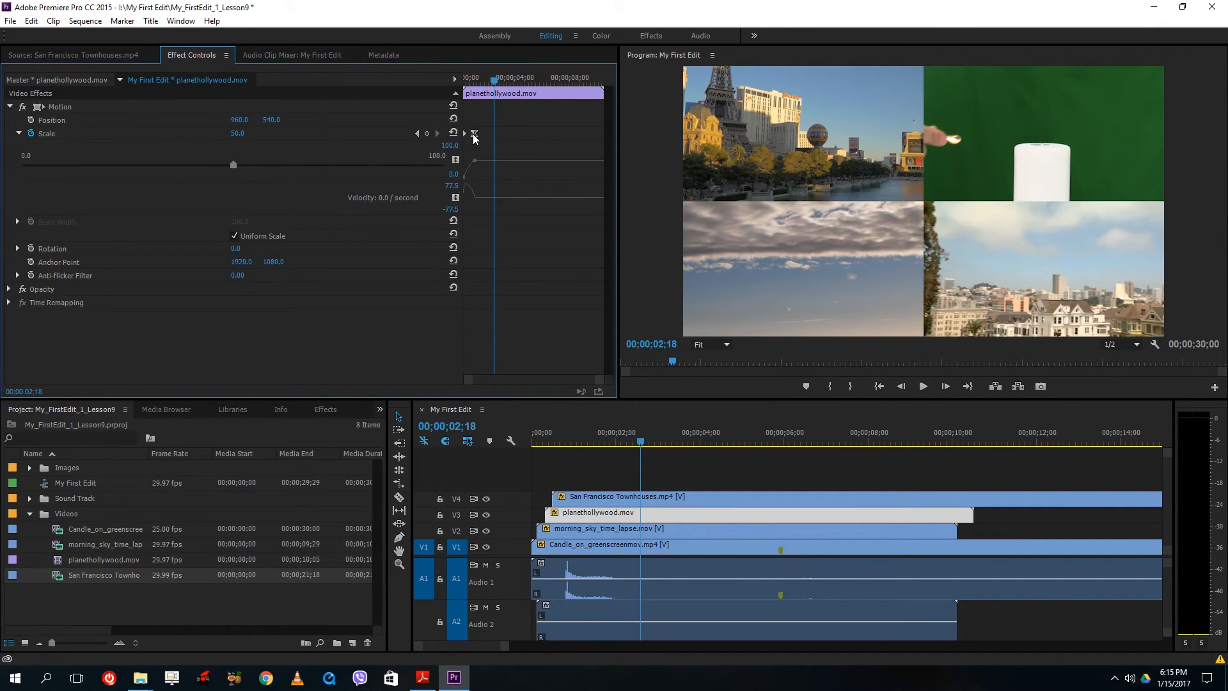
click(474, 135)
drag(470, 198, 473, 211)
Step: Apply Ease In to San Francisco Townhouses' ending Scale keyframe and lengthen its velocity handle for a steeper curve
click(604, 497)
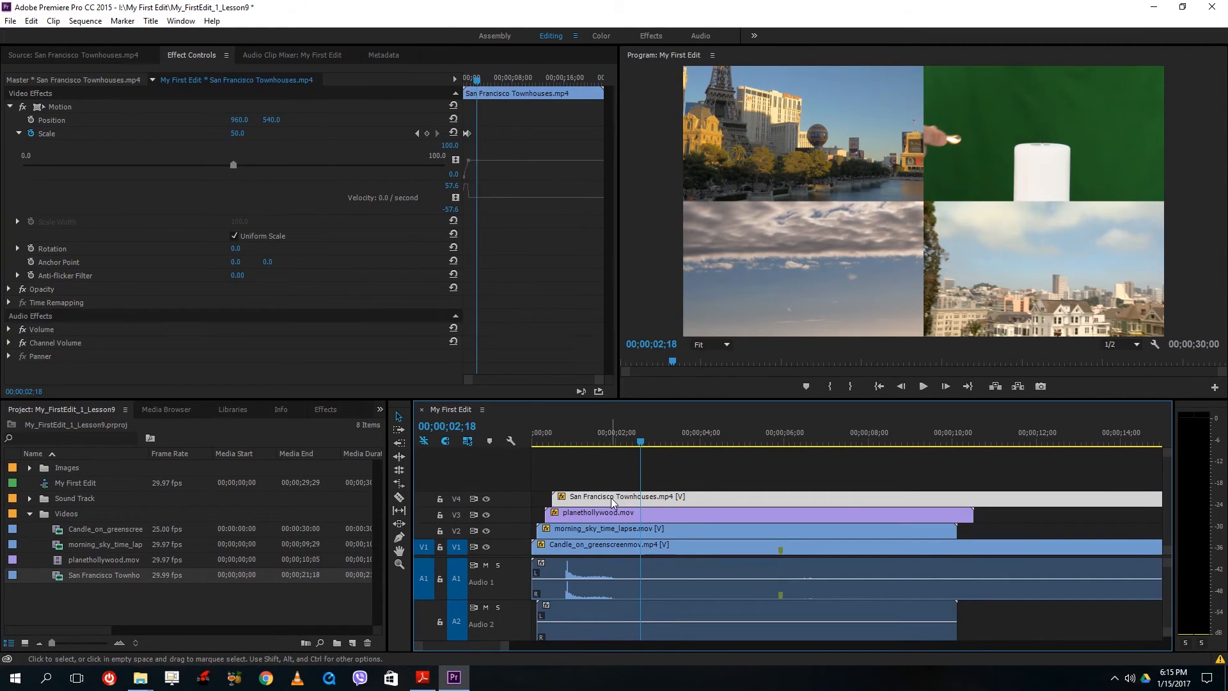
right_click(468, 135)
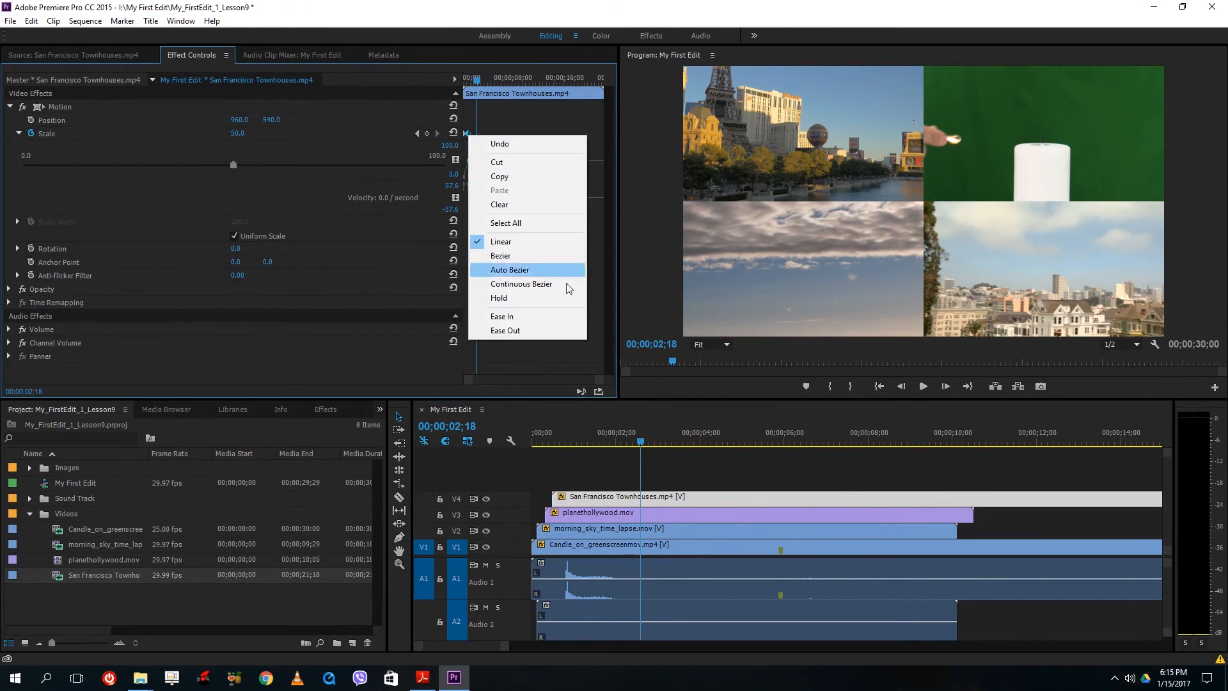
click(540, 316)
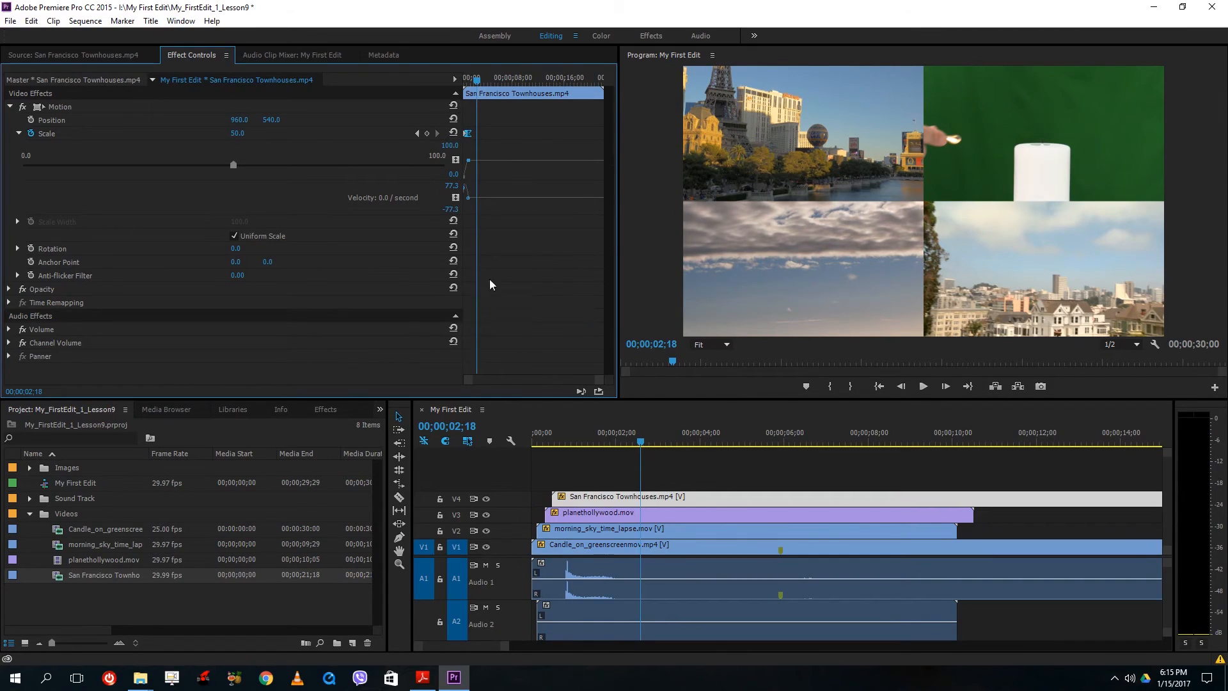
click(468, 160)
drag(467, 199, 464, 199)
Step: Play the eased split-screen animation from the sequence start and stop at about two seconds
drag(642, 439, 389, 418)
key(space)
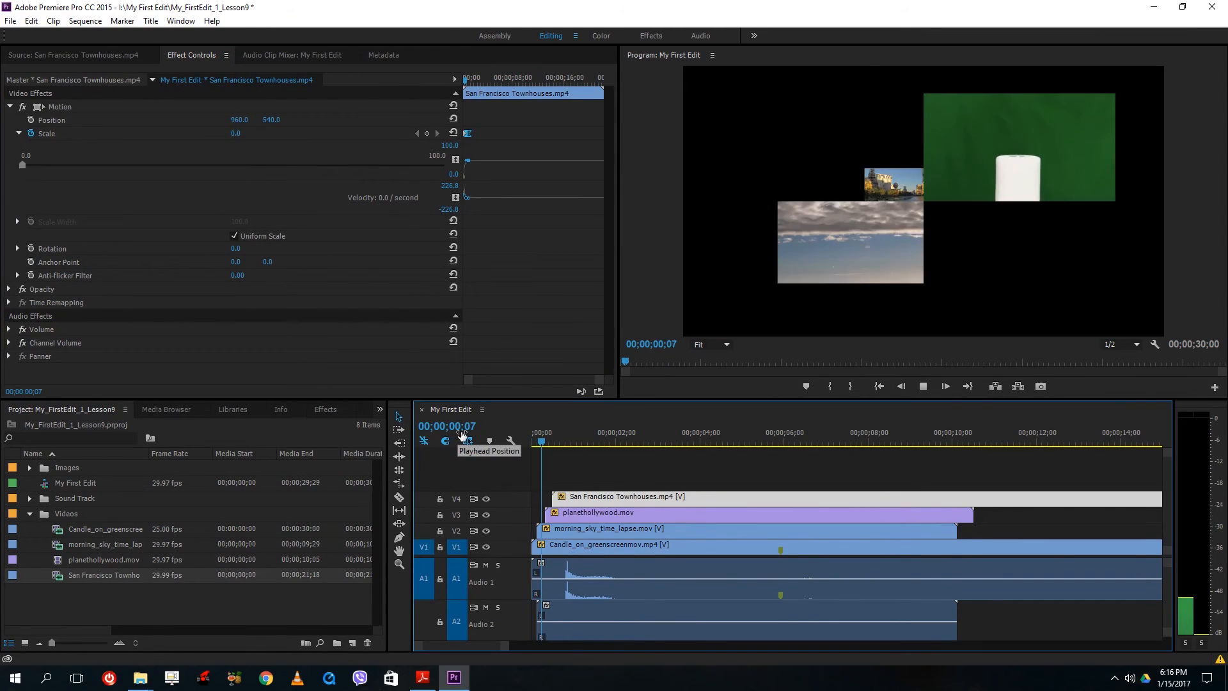
key(space)
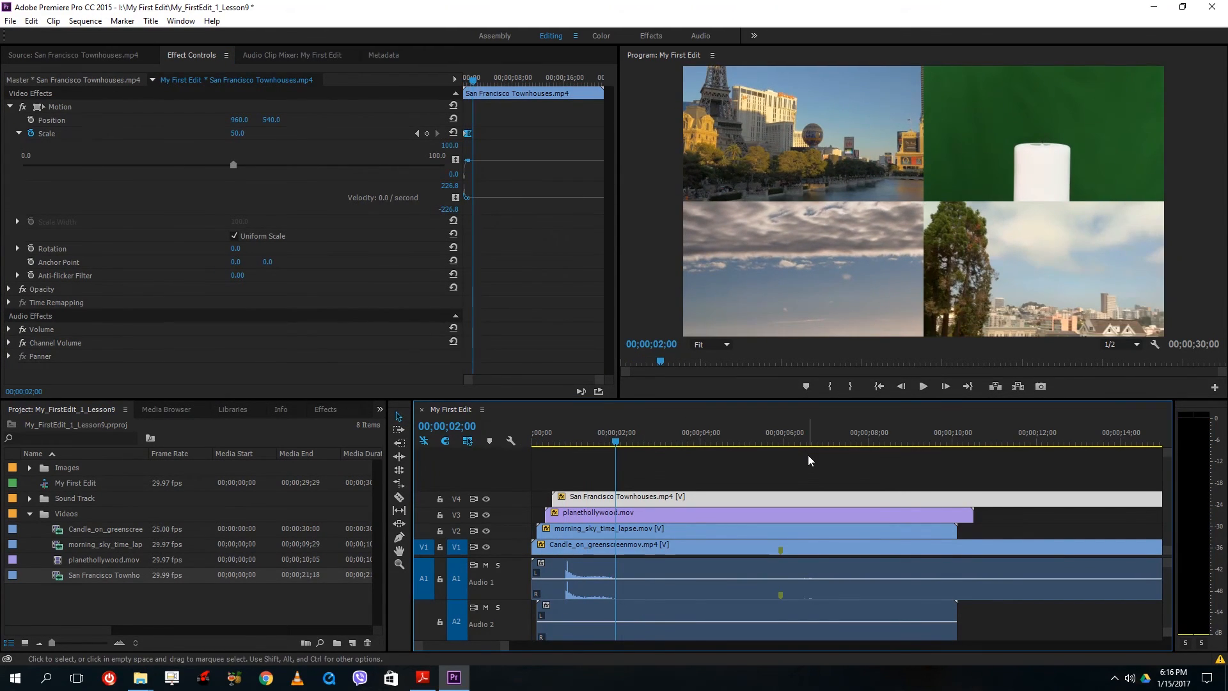